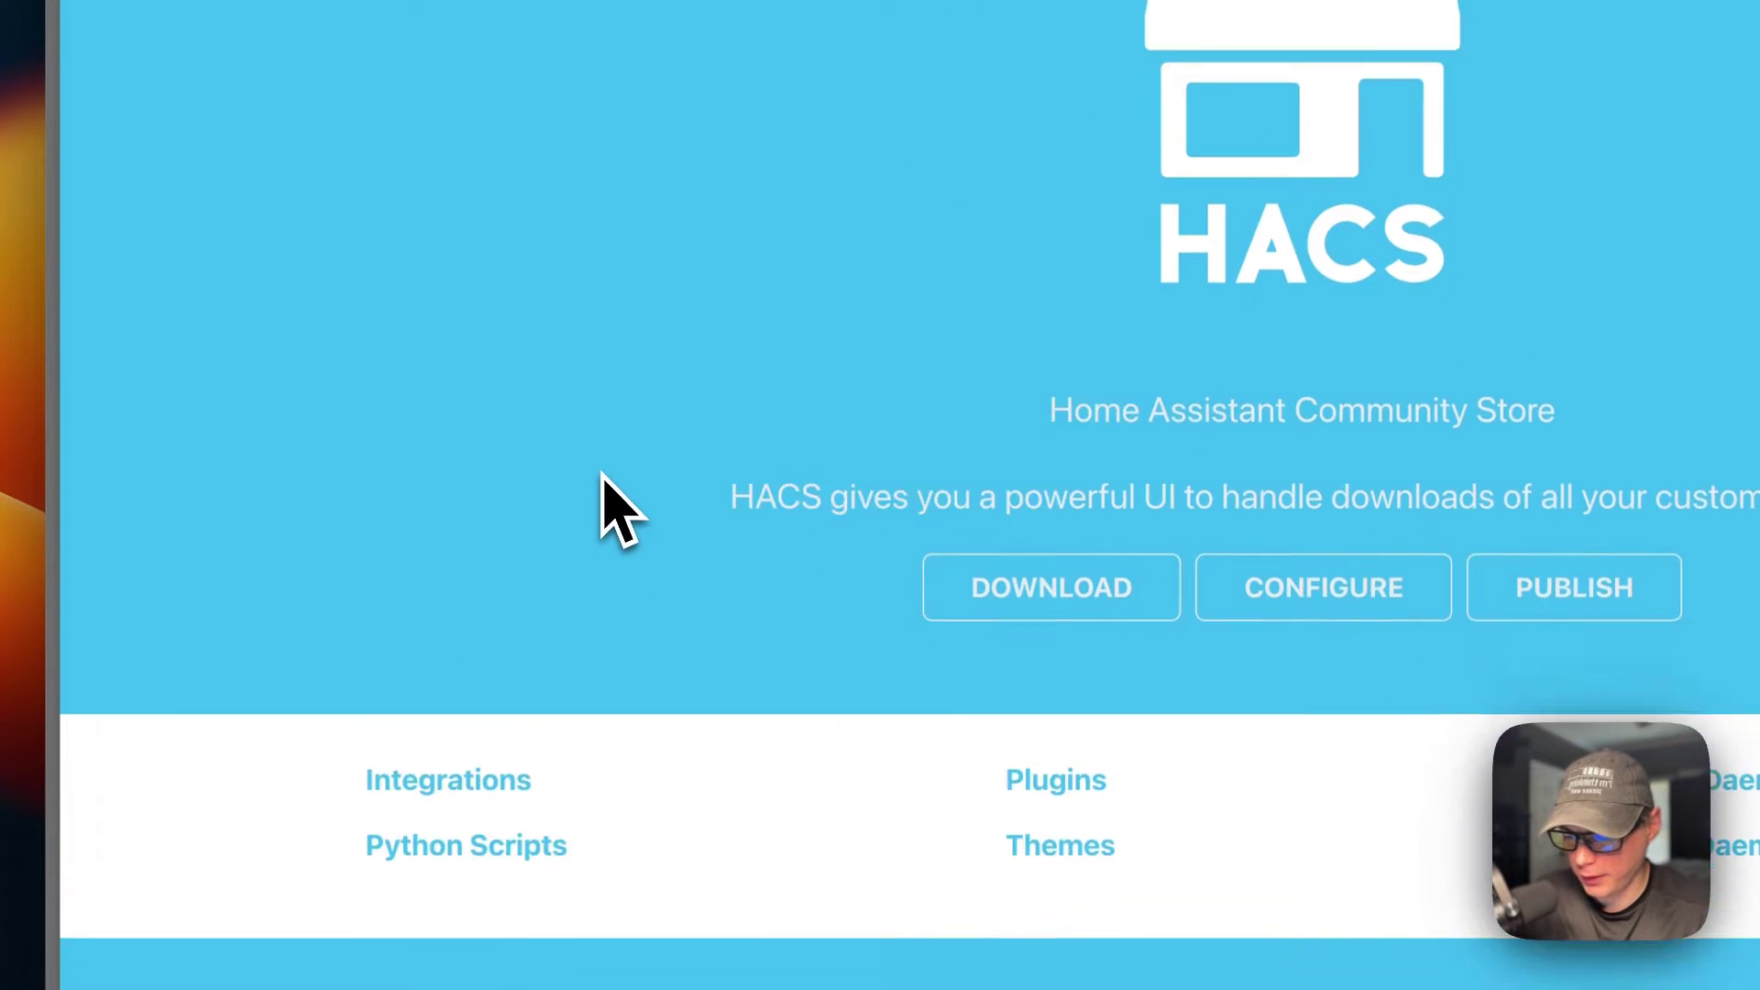
Look through the HACS home page and its gallery images of the integration store panel and the repository download dialog
scroll(605, 477, "down", 5)
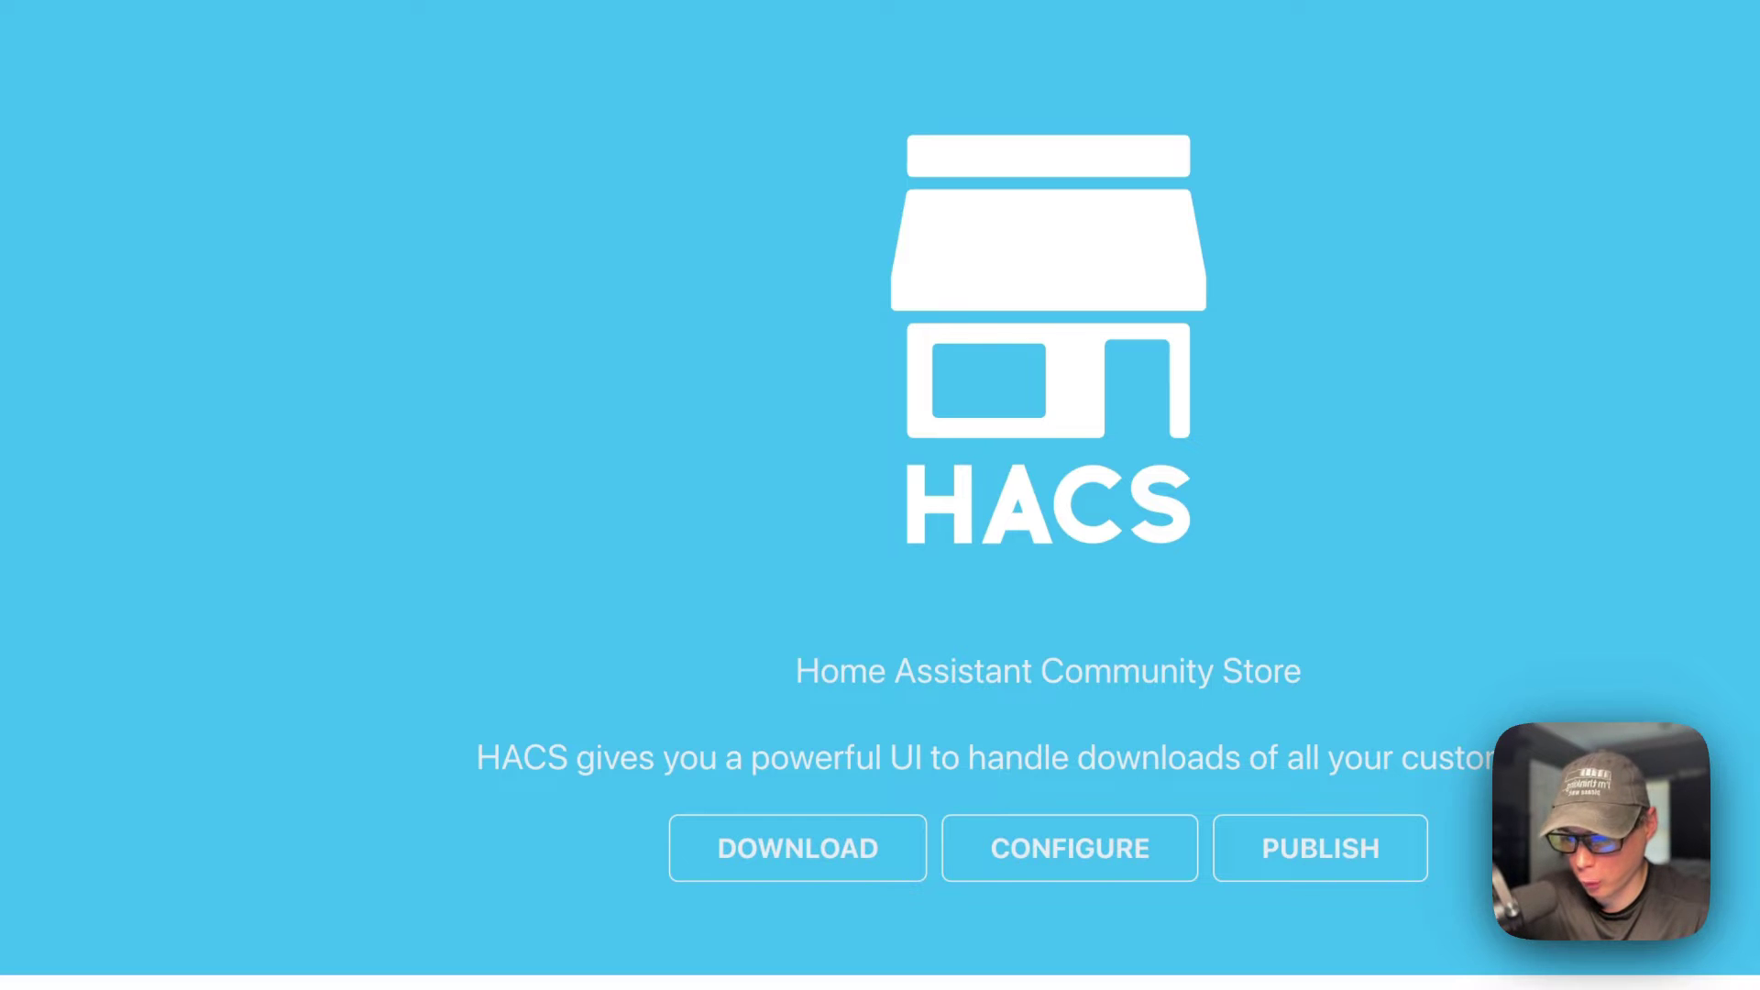
scroll(880, 496, "down", 10)
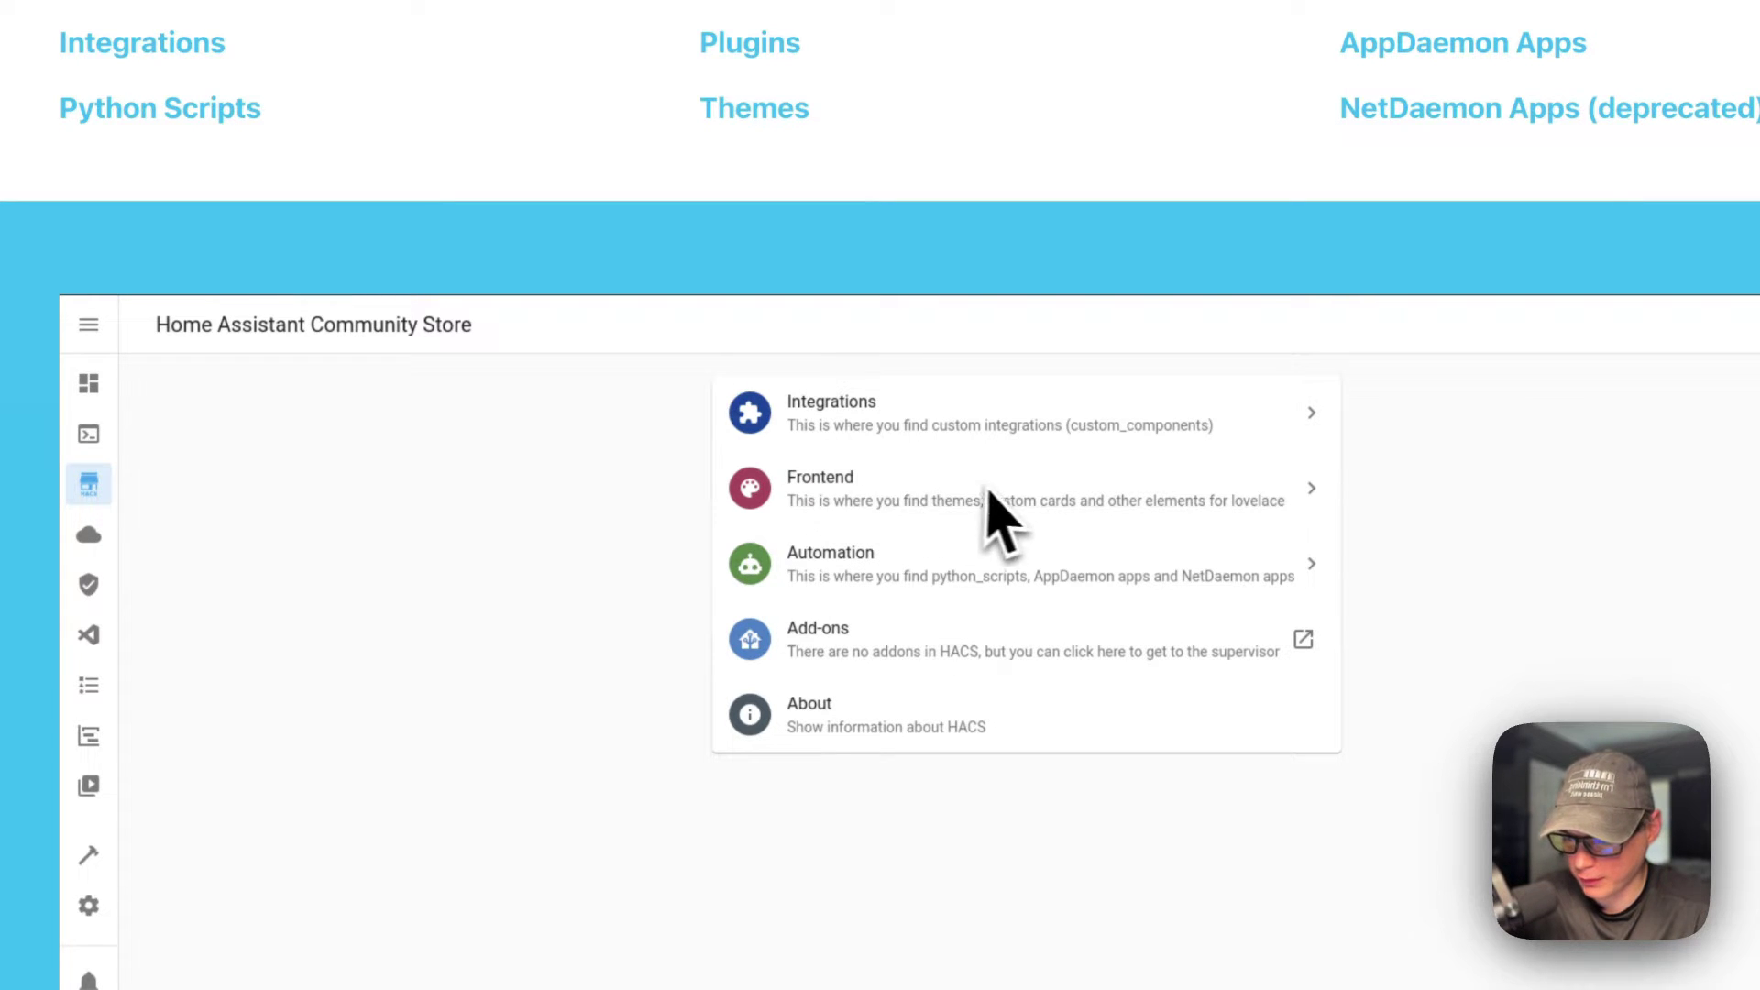
scroll(917, 513, "down", 6)
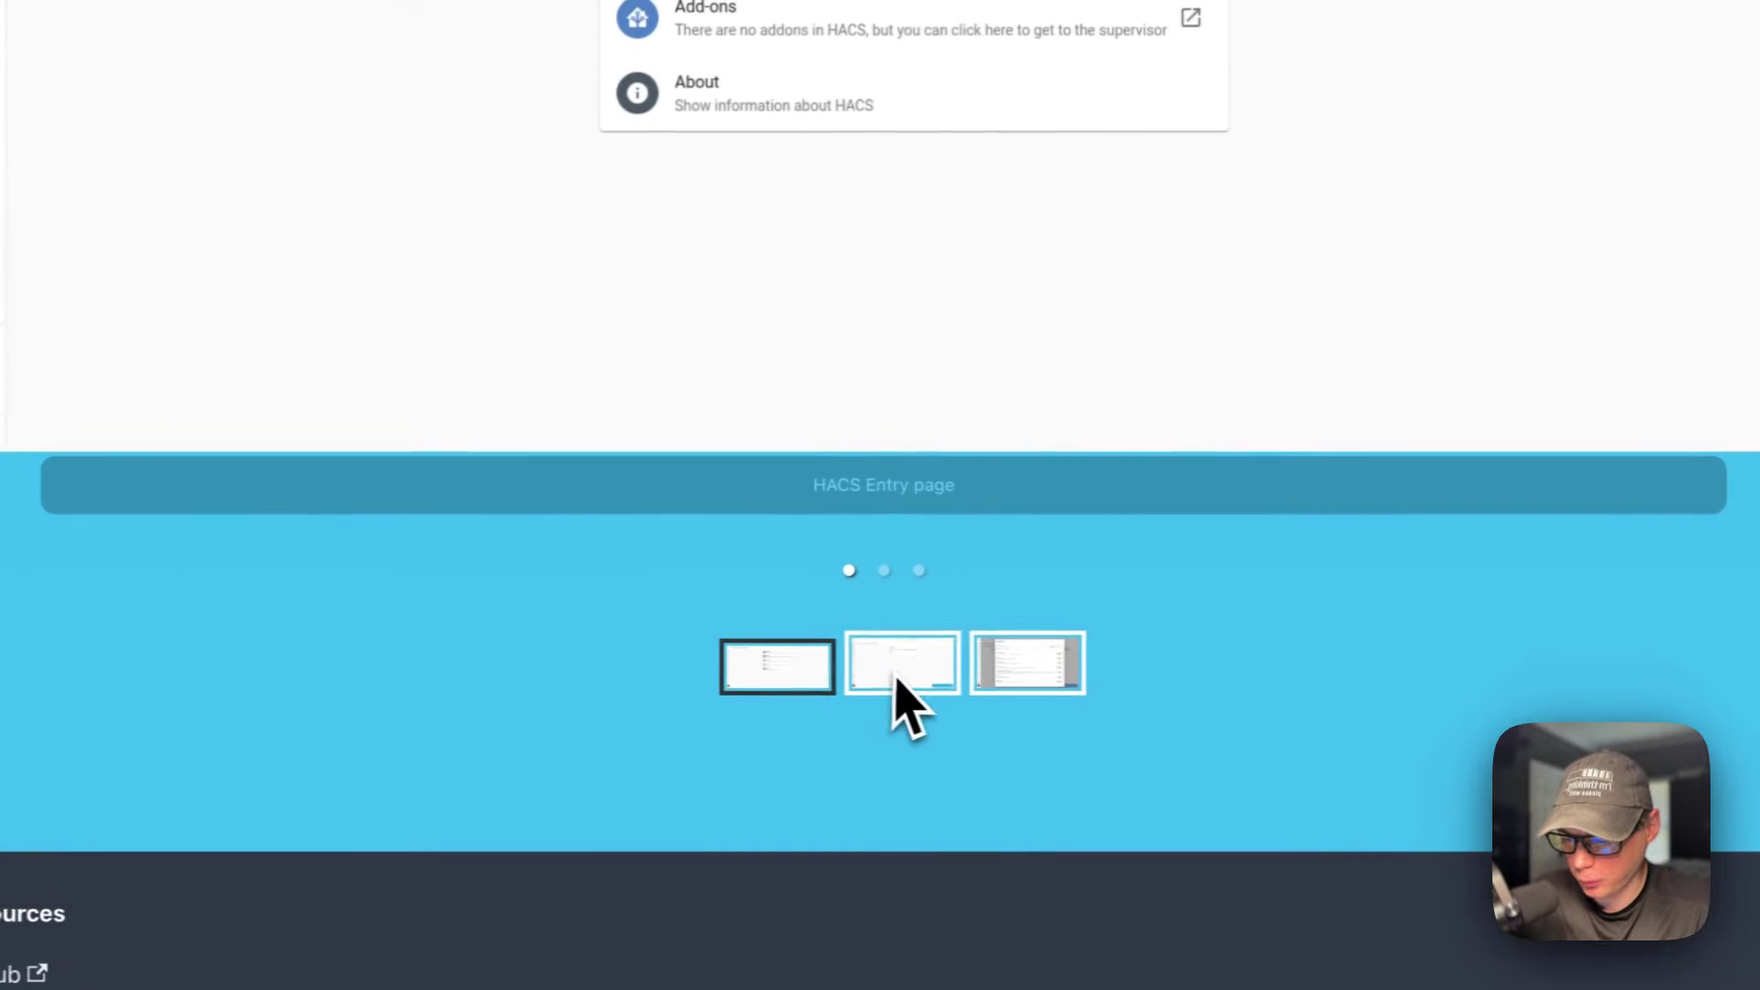
left_click(1004, 672)
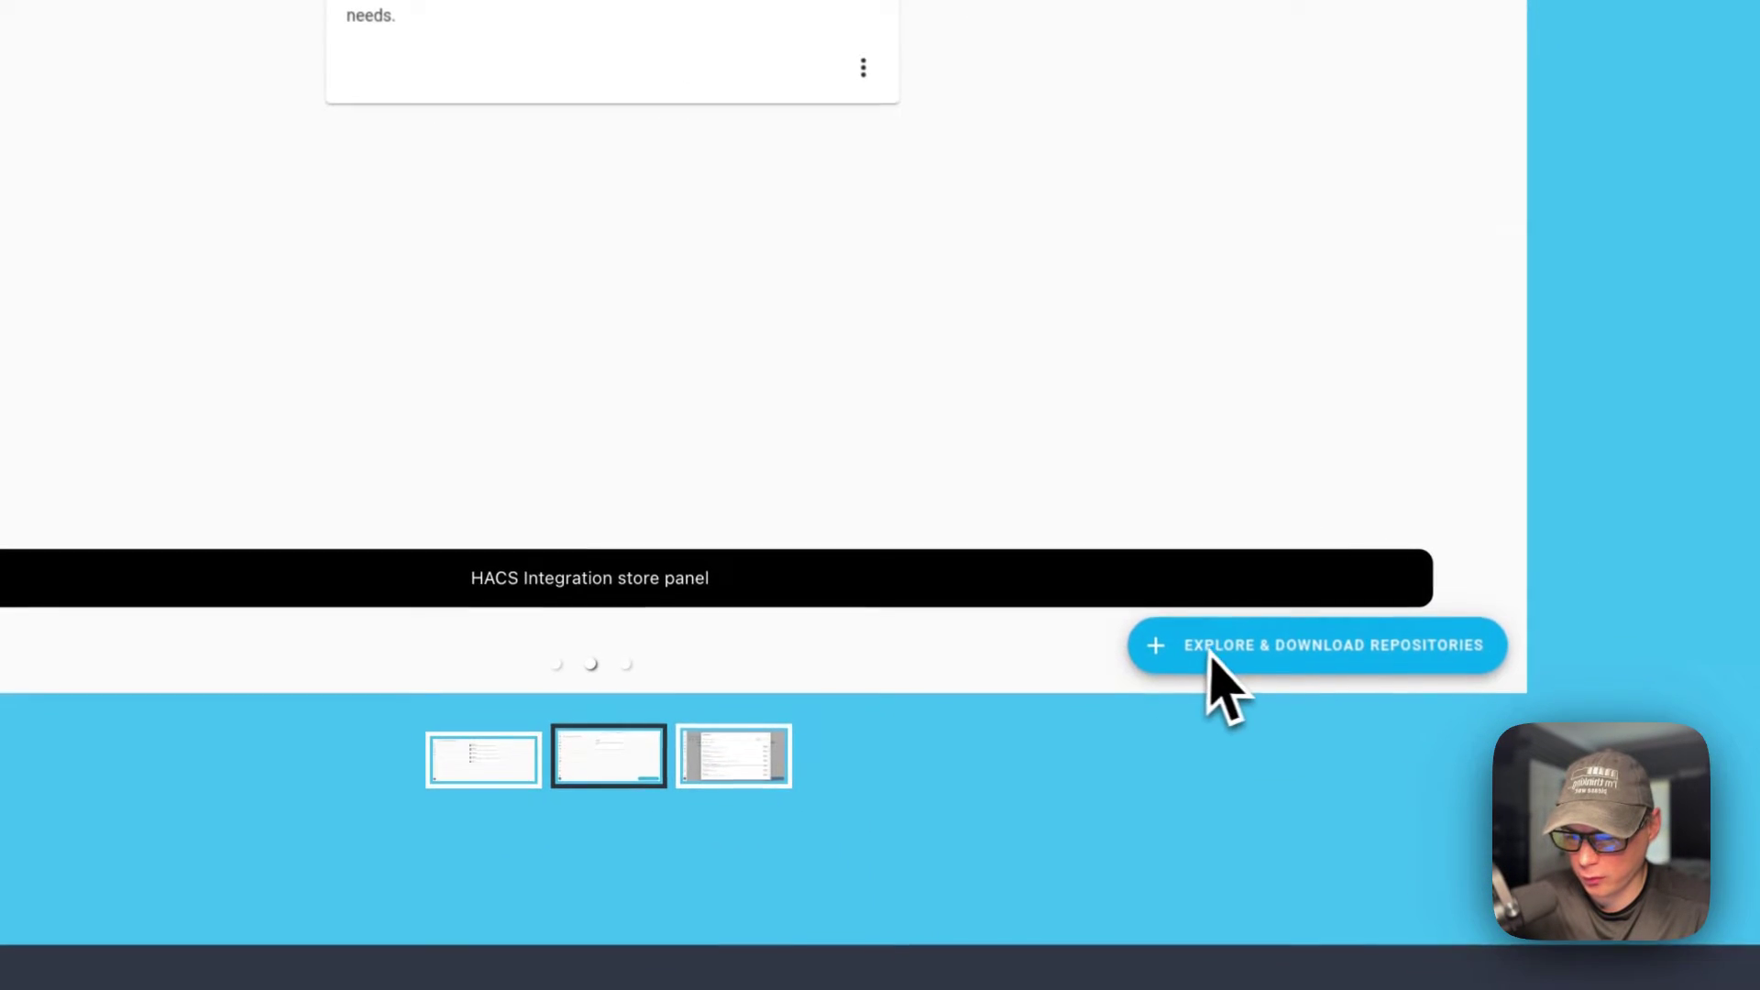
left_click(814, 740)
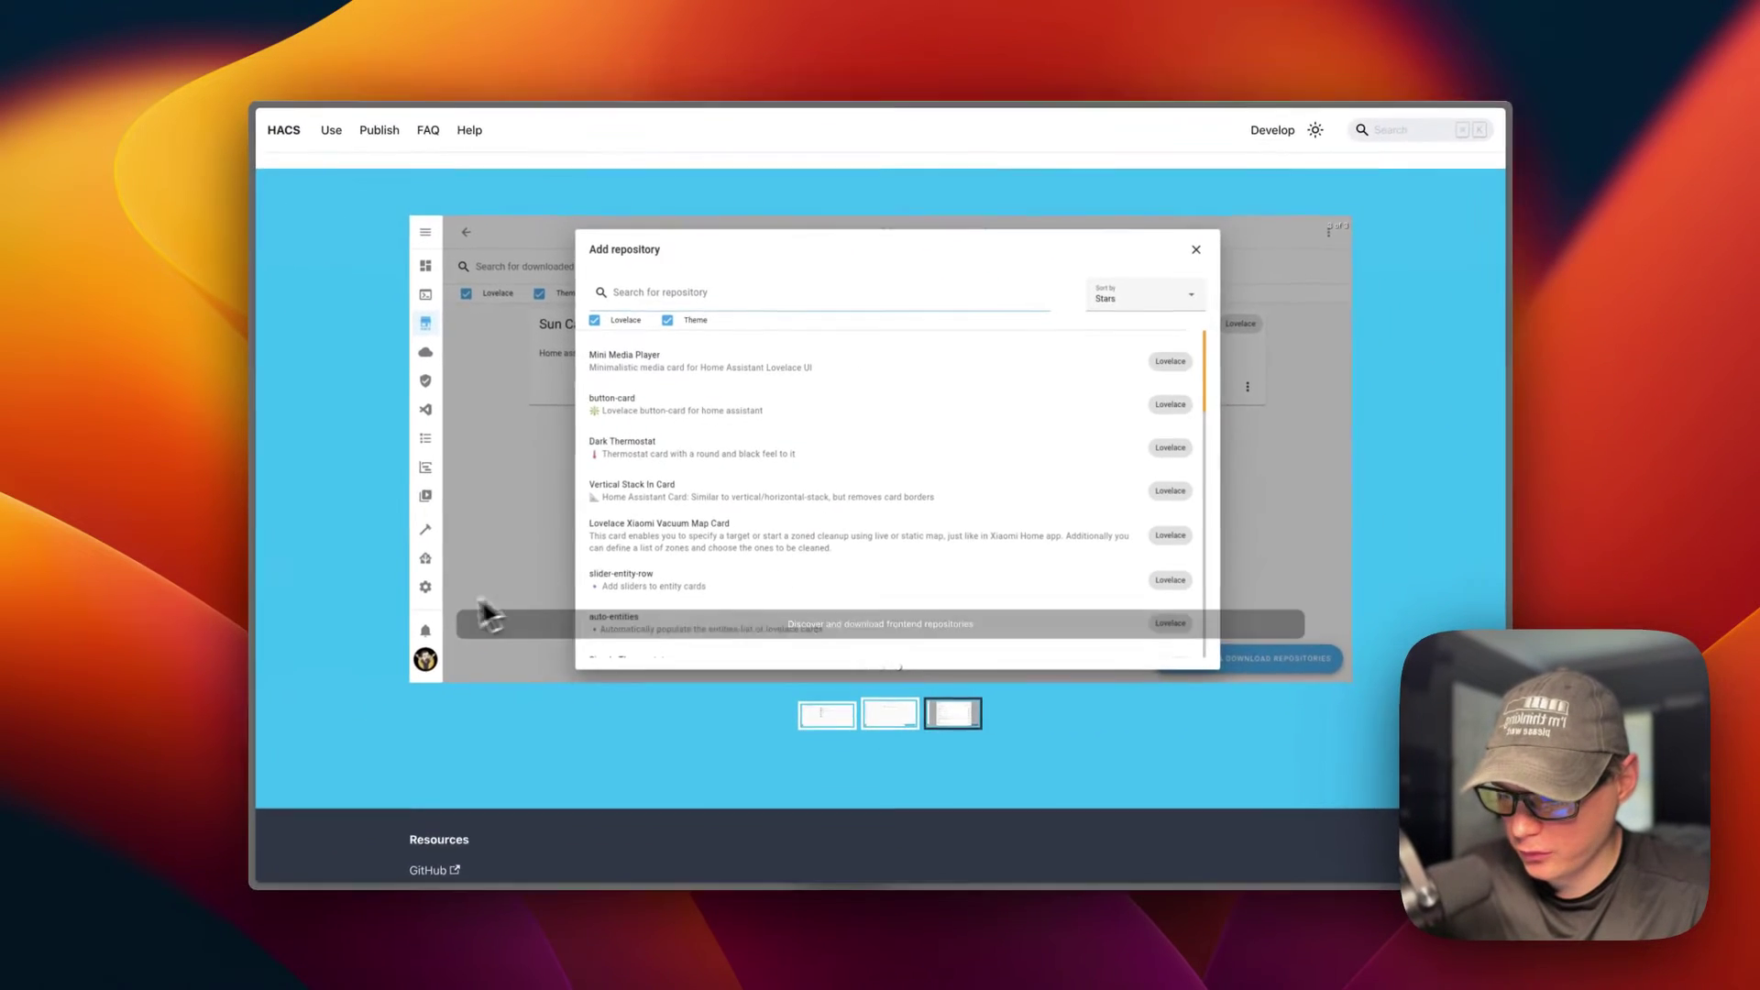
scroll(389, 623, "down", 1)
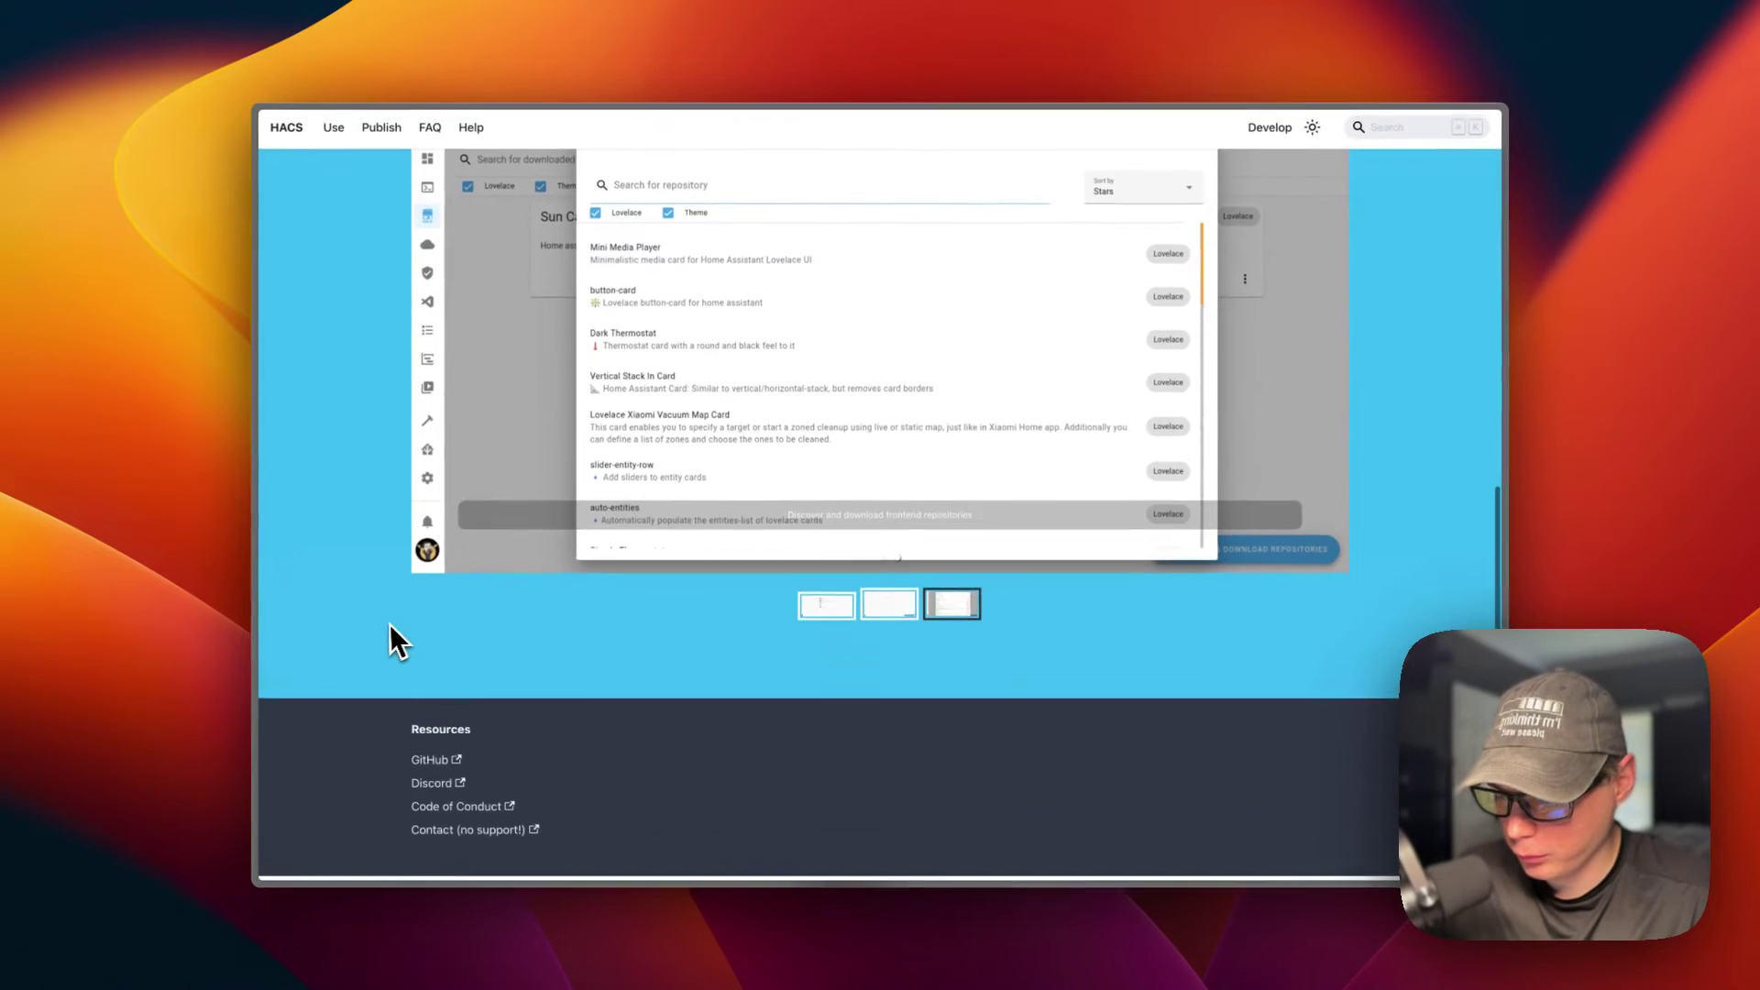
scroll(382, 626, "up", 10)
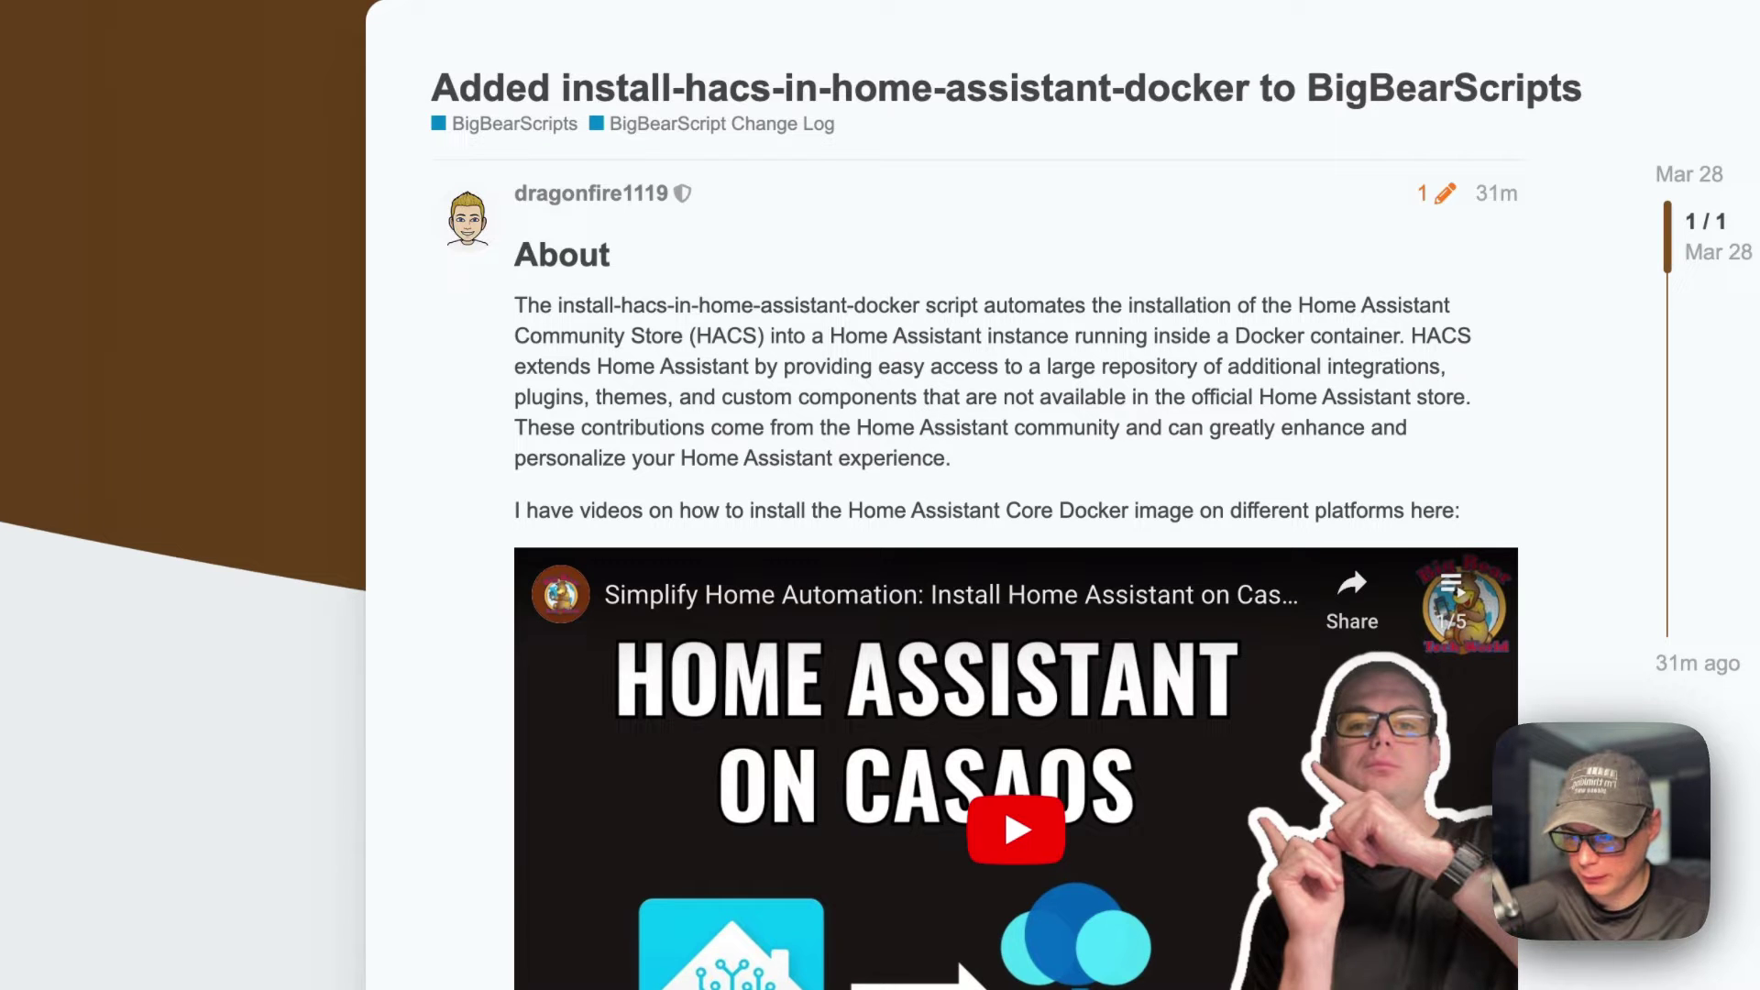
Read the forum post on the install-hacs-in-home-assistant-docker script from its description through to the run command
scroll(921, 413, "down", 10)
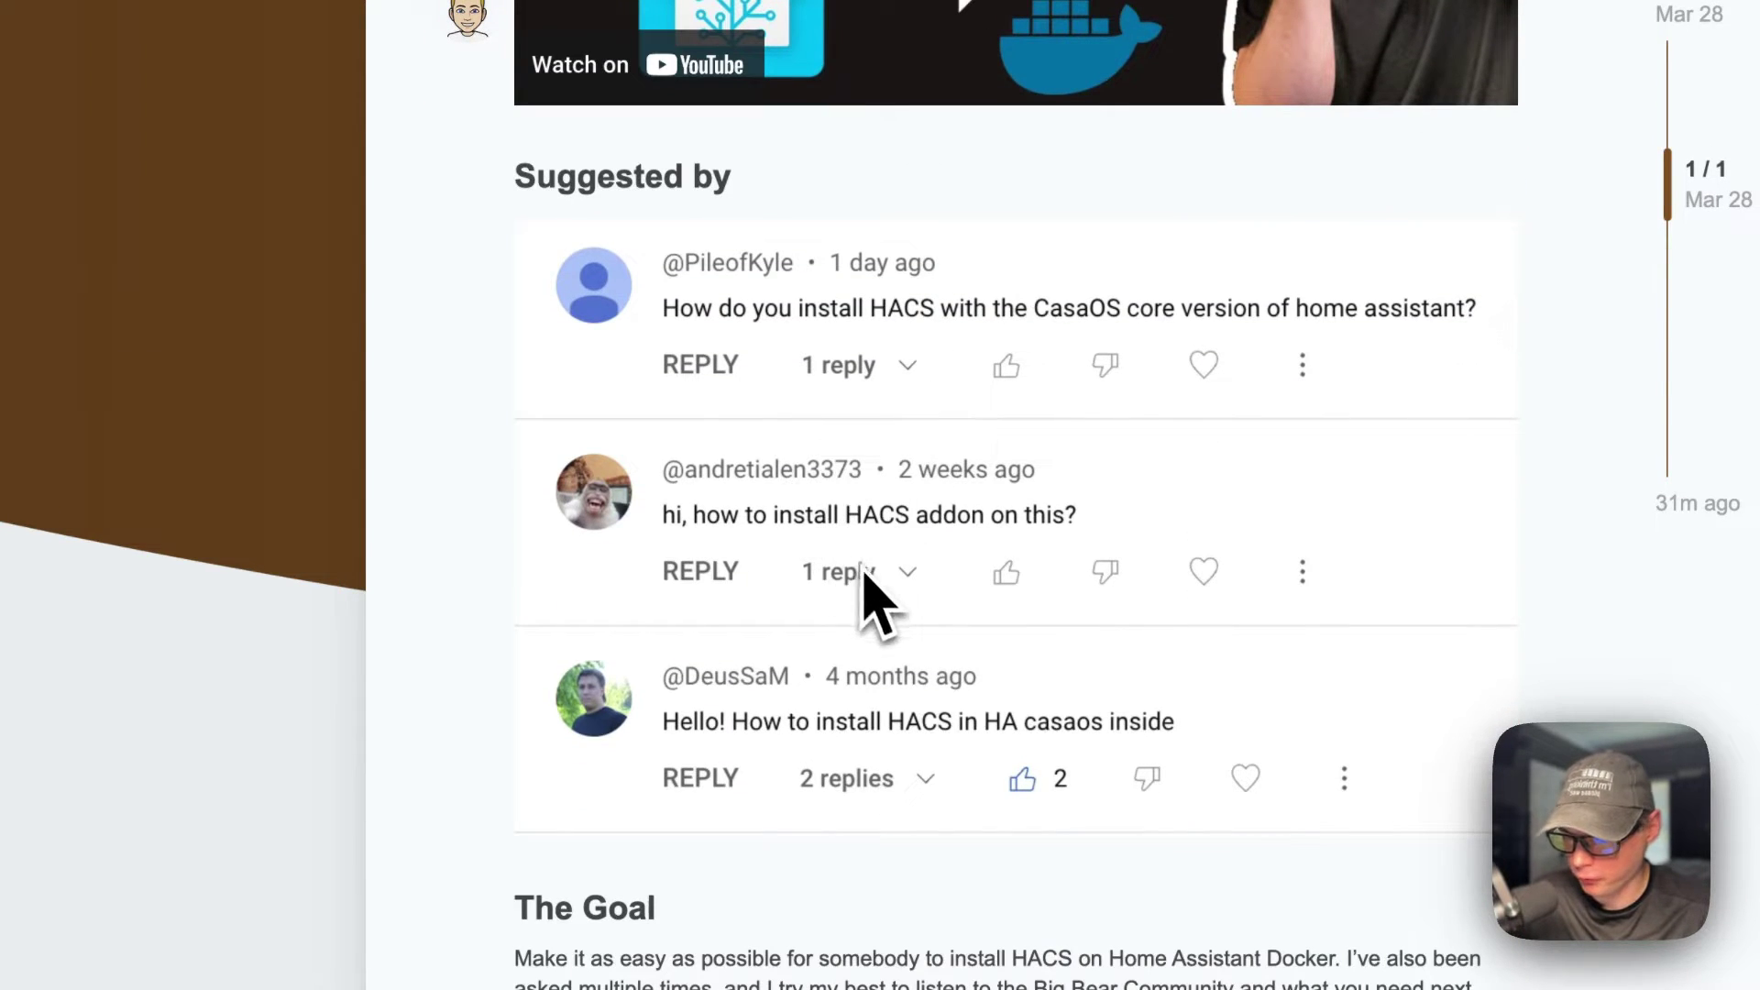
scroll(867, 743, "down", 6)
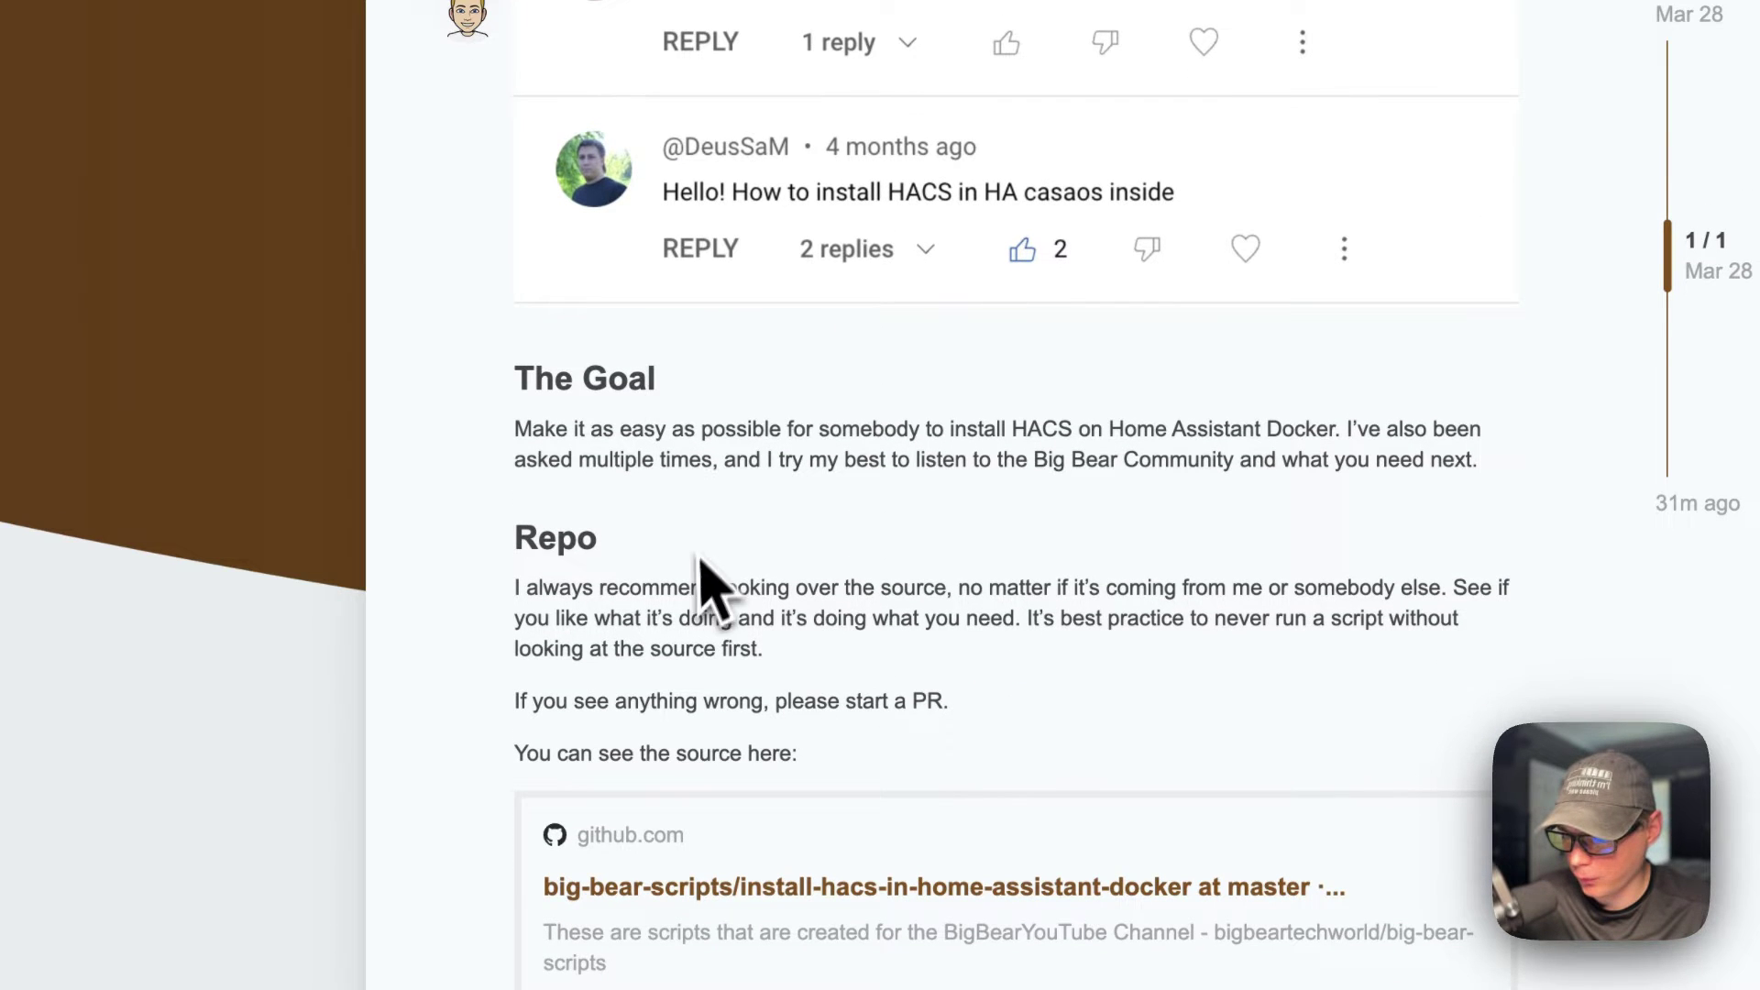
scroll(744, 564, "down", 6)
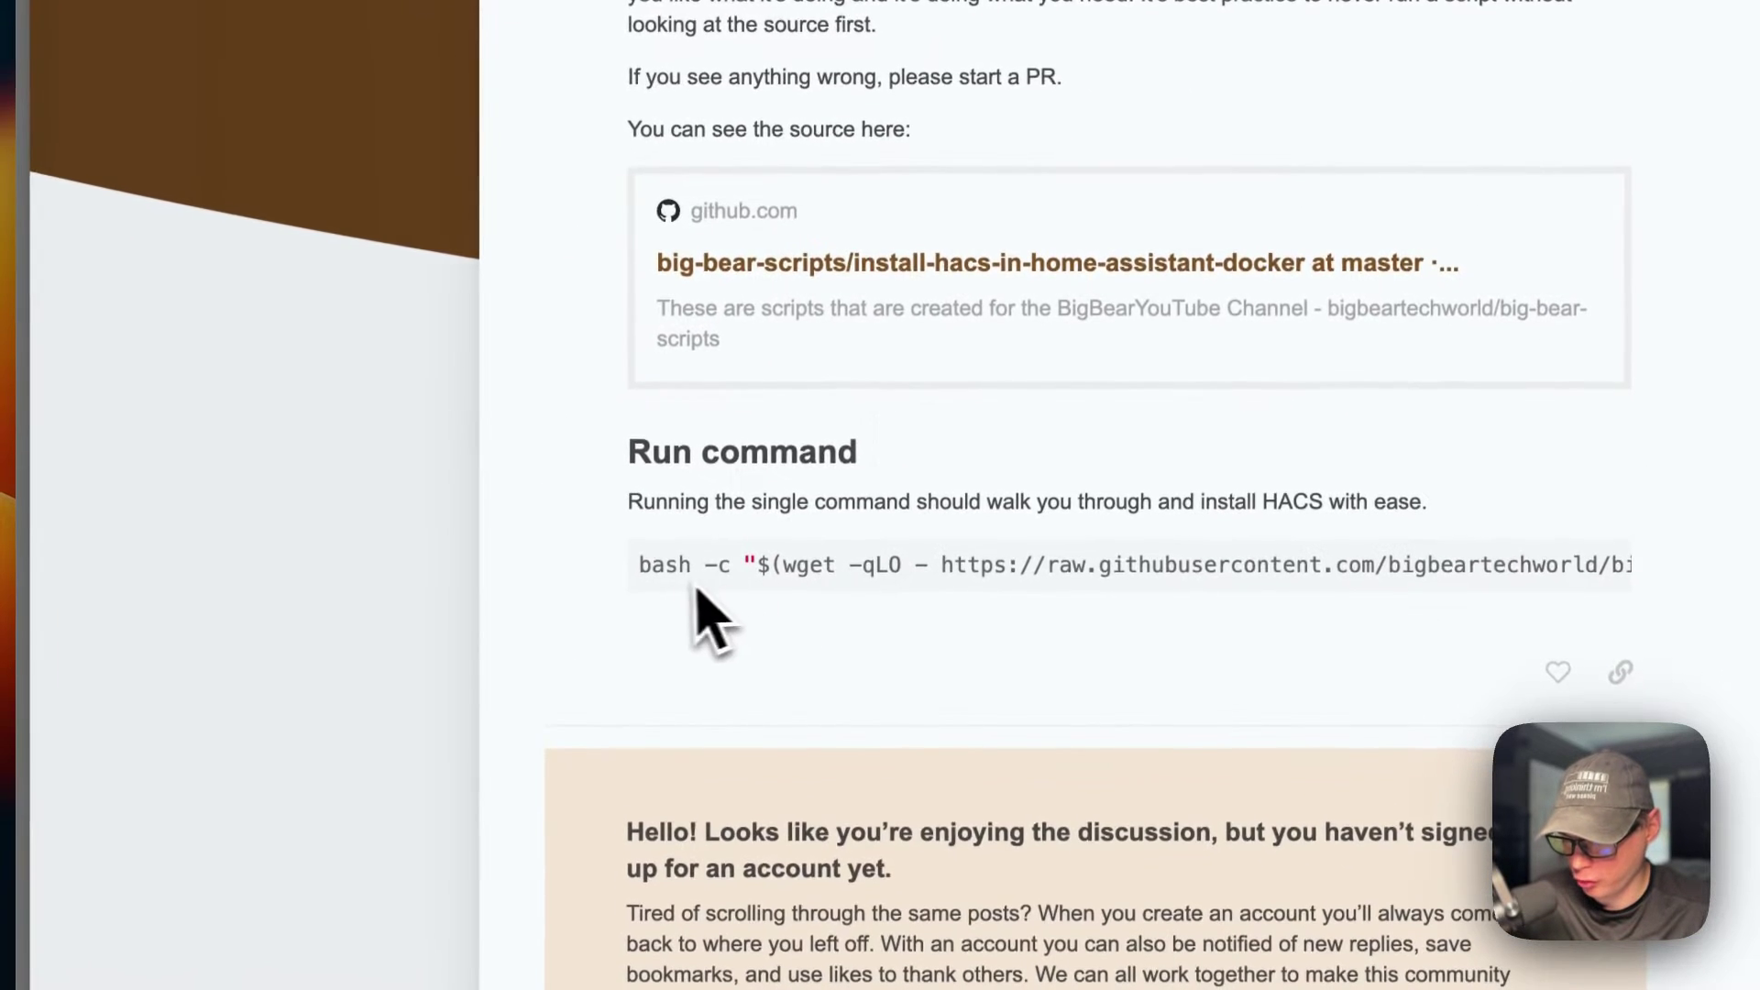
left_click_drag(639, 564, 1439, 567)
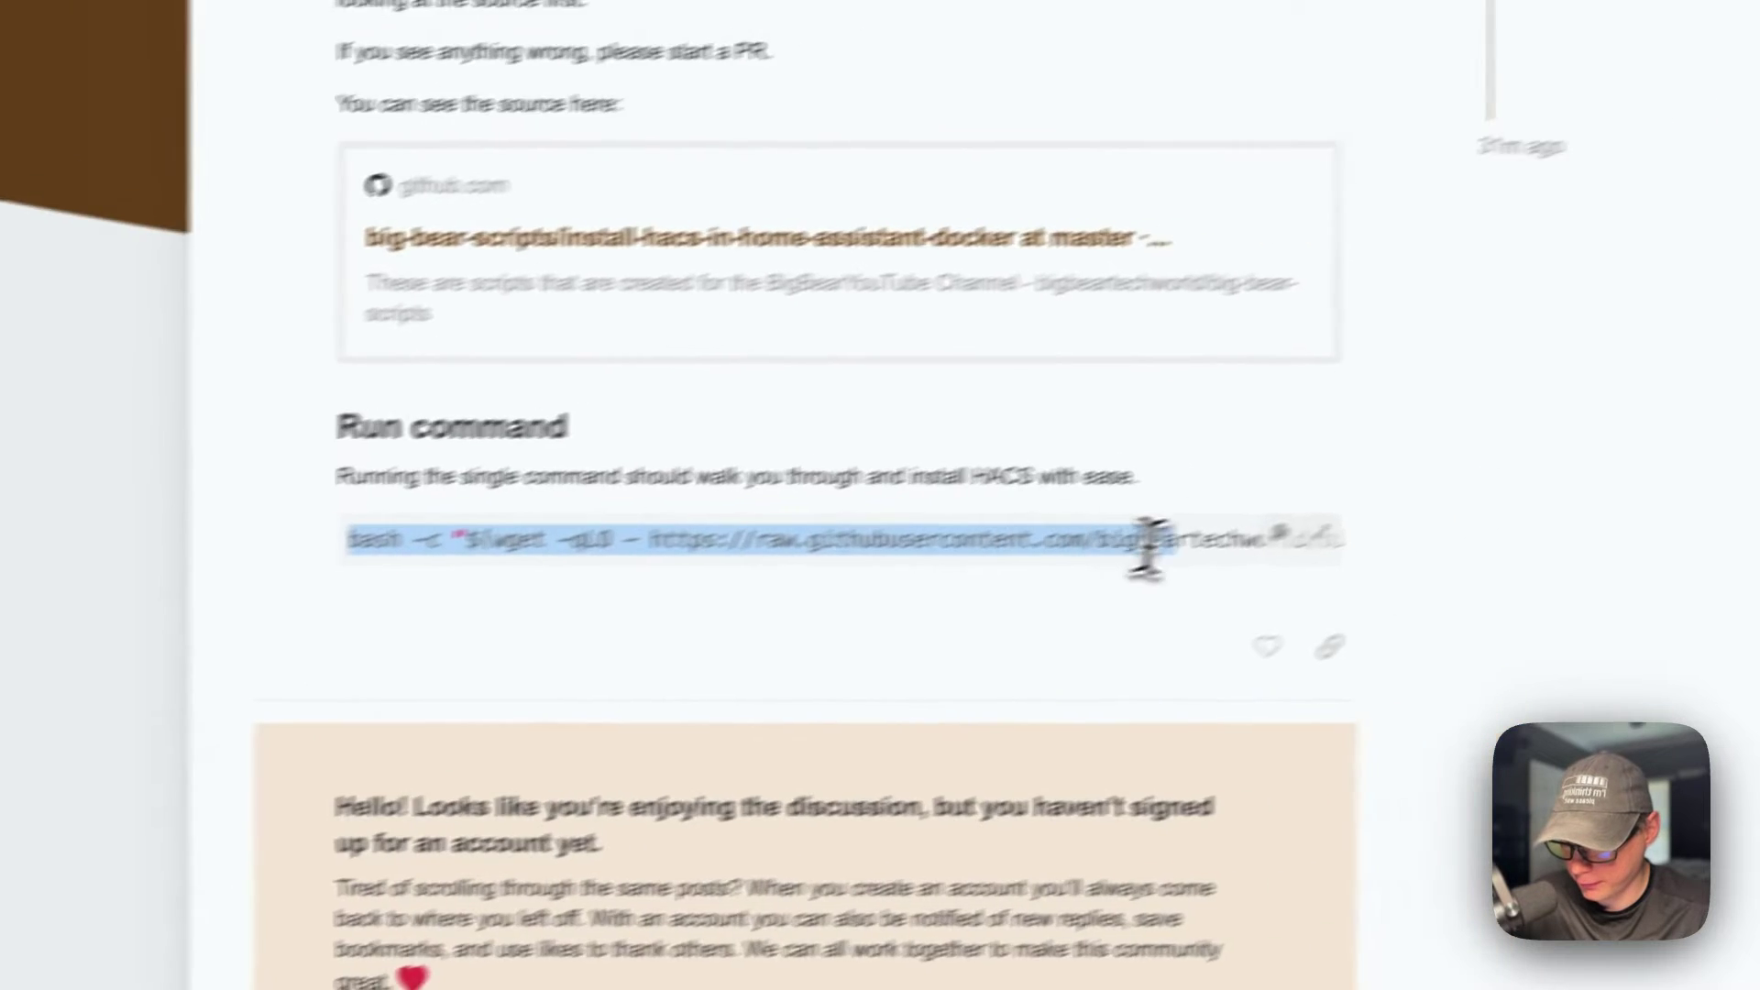
left_click(908, 425)
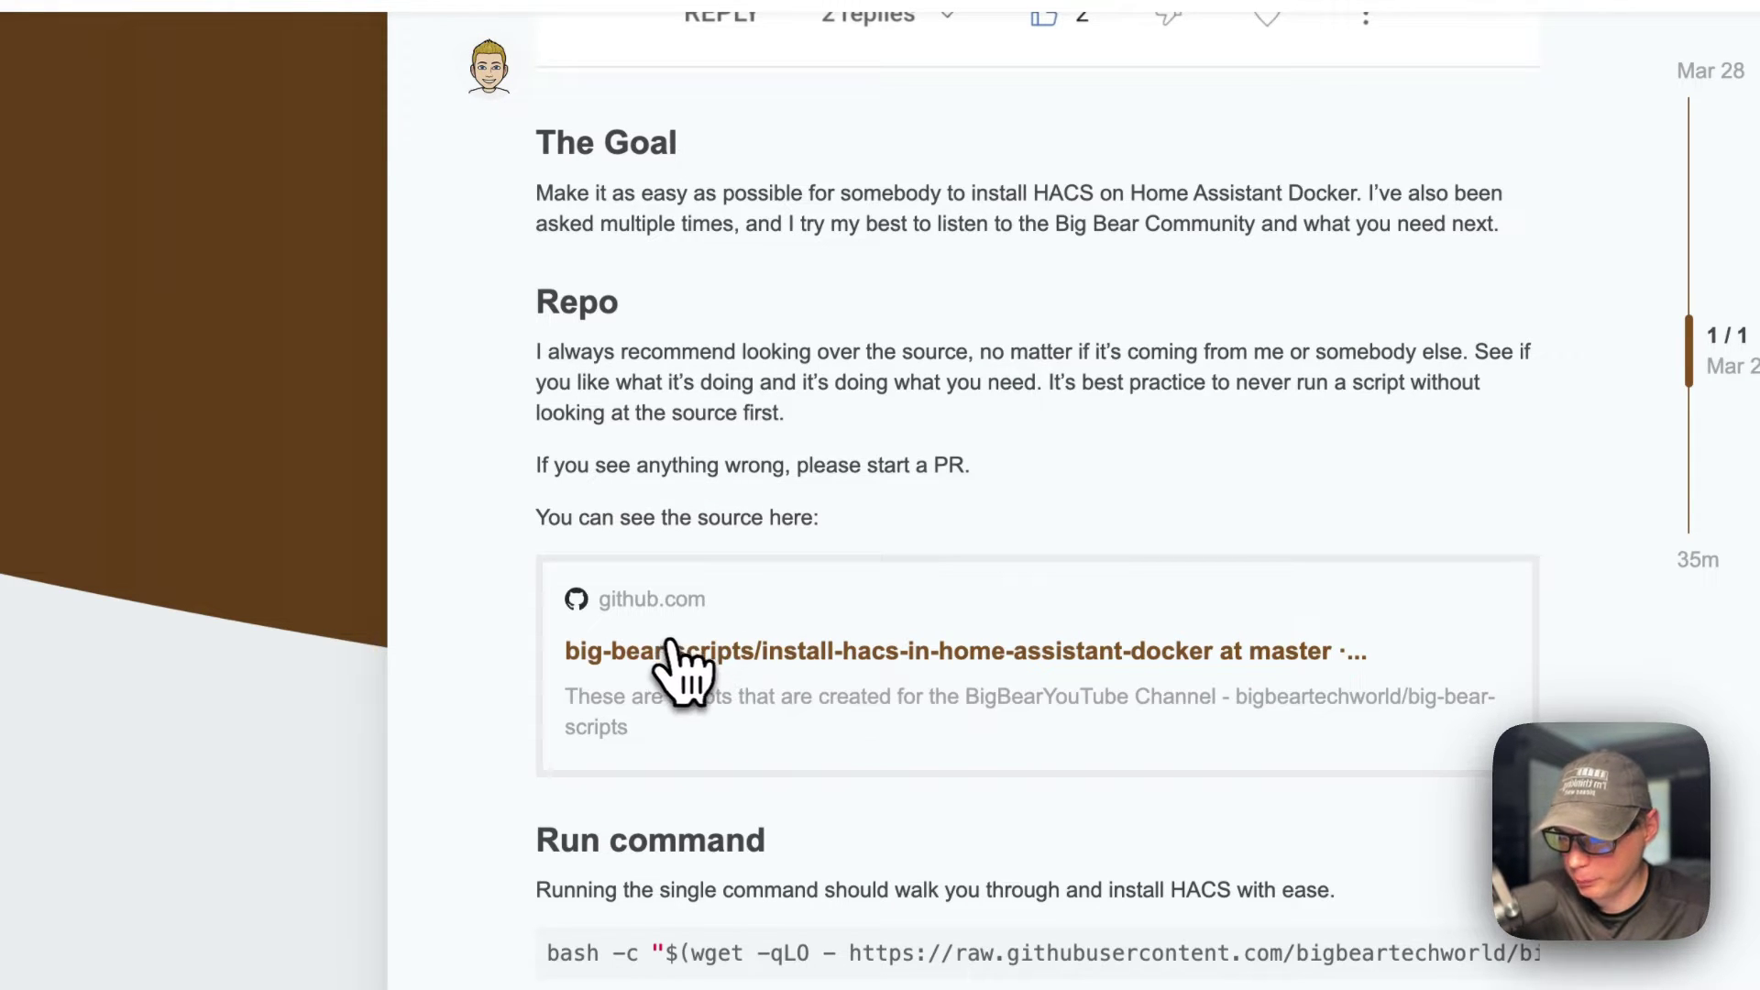
Open the script's GitHub source linked in the forum post and display its run.sh file
left_click(772, 657)
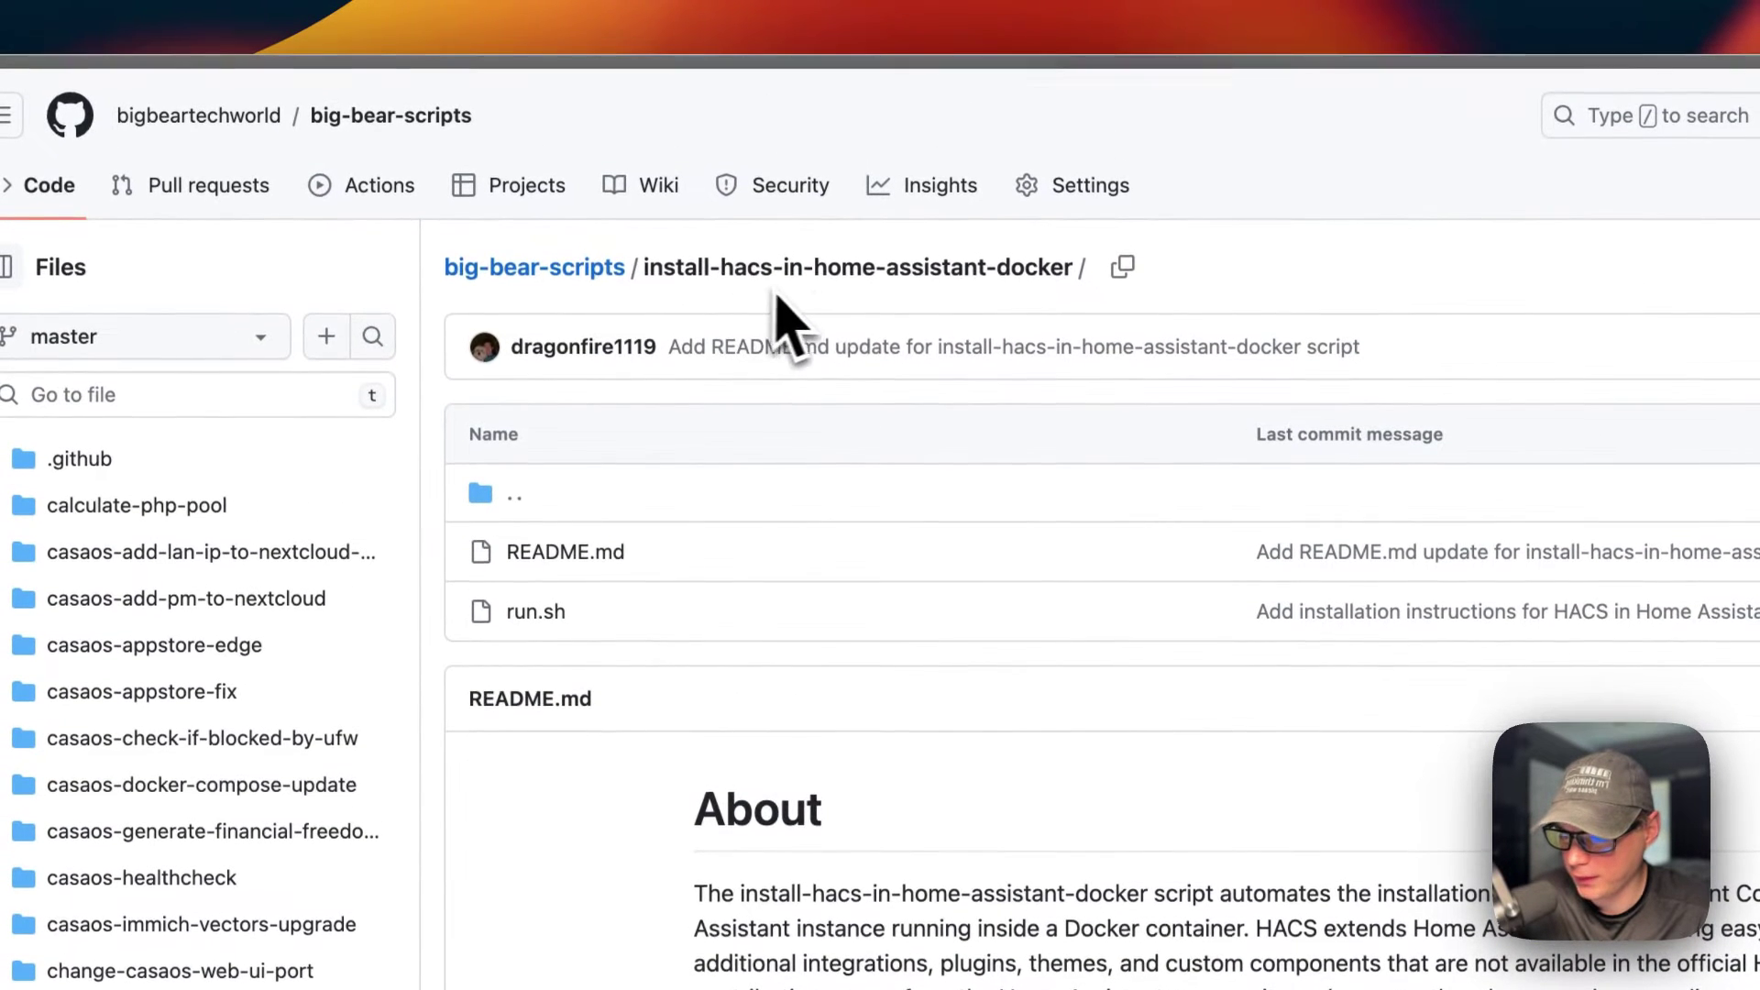
scroll(797, 687, "down", 3)
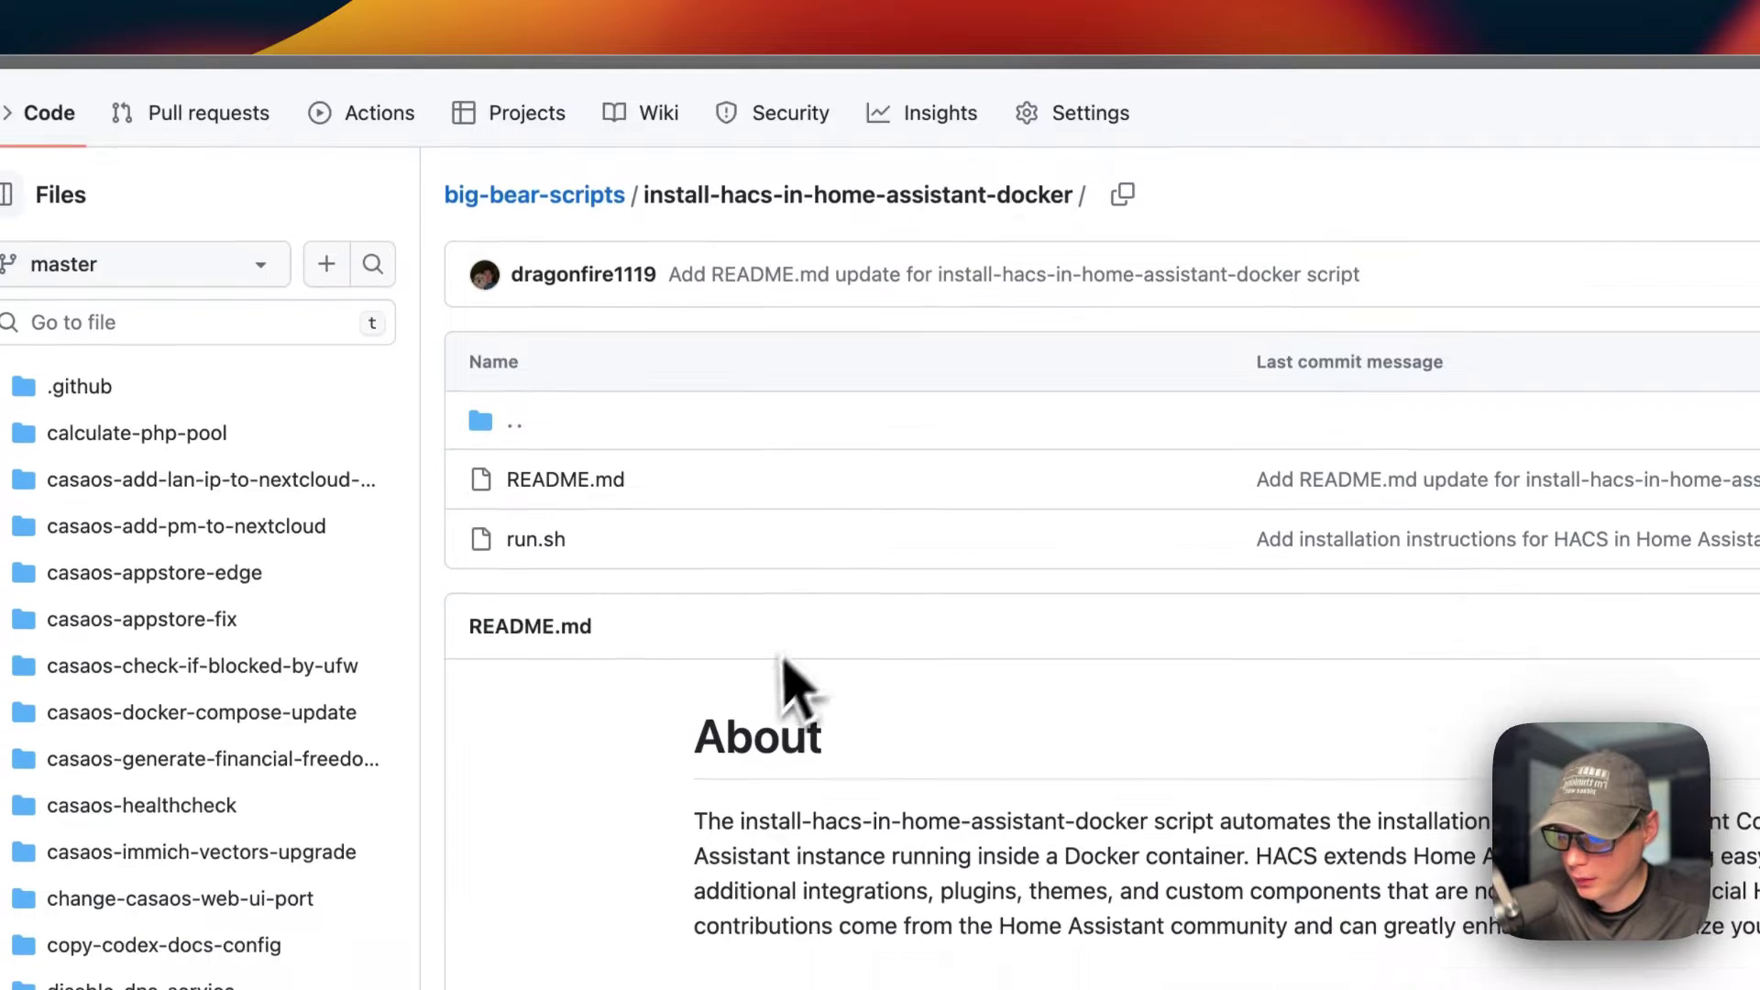
scroll(697, 706, "up", 2)
left_click(534, 563)
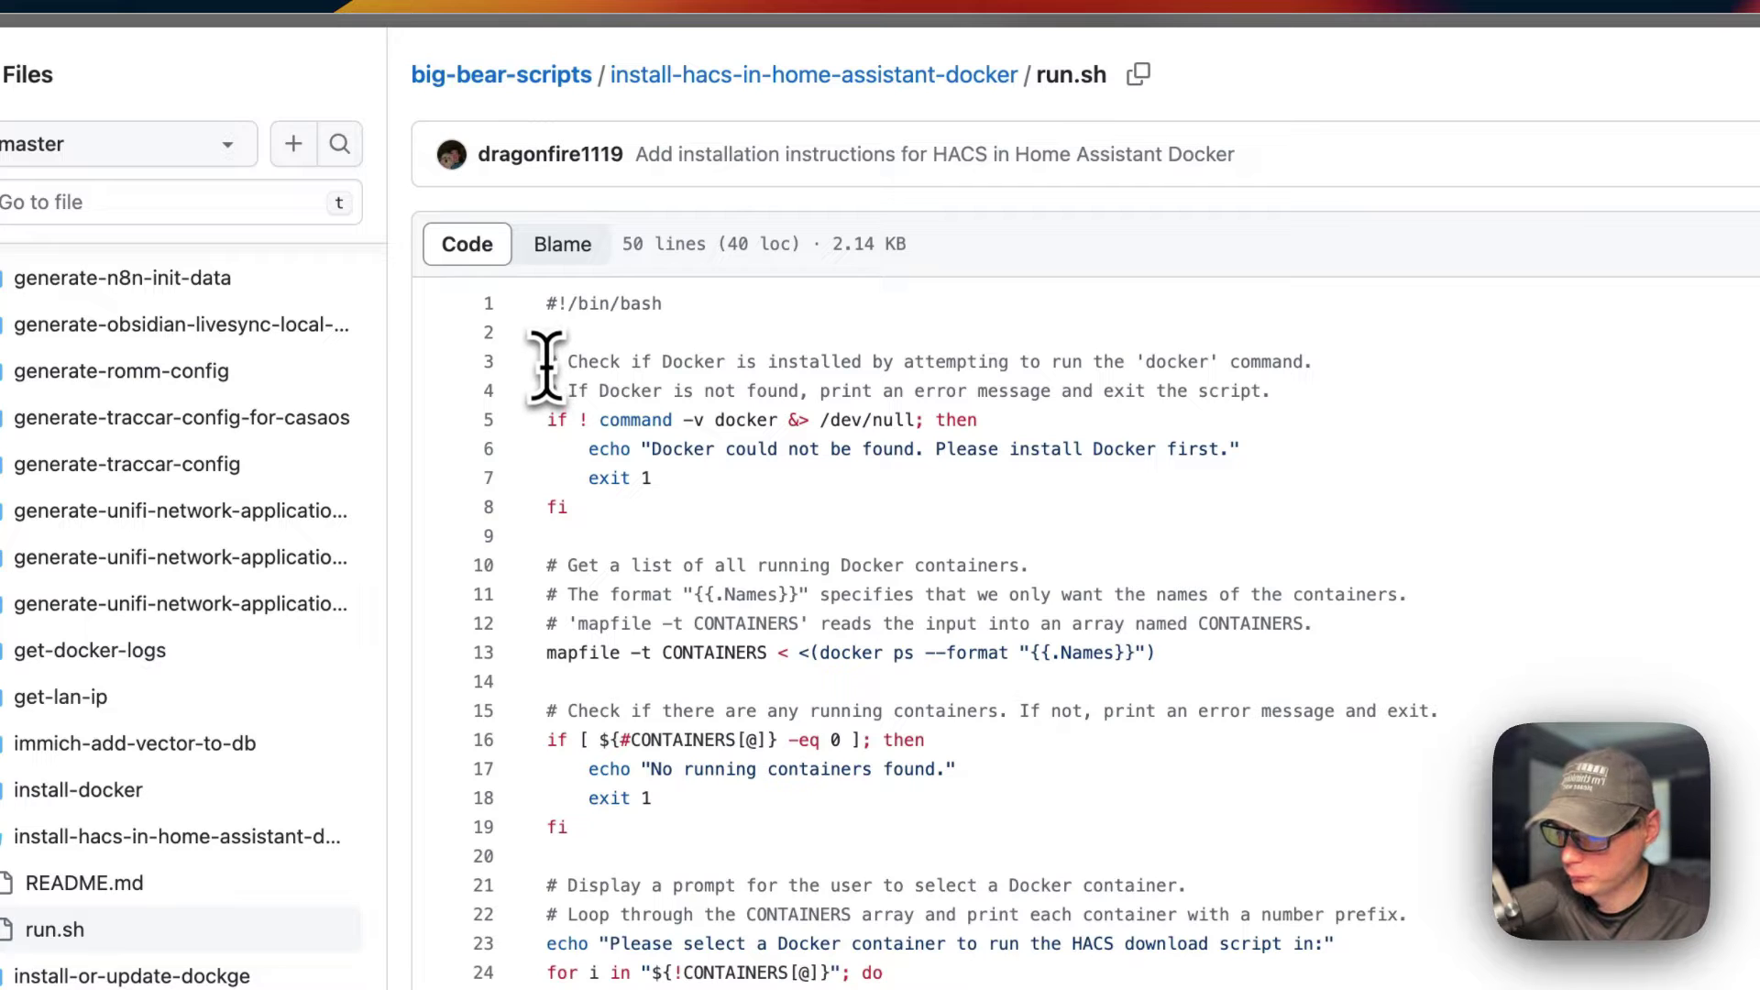
Review run.sh's first part: the Docker check, the running-container list and the container selection prompt
left_click_drag(597, 365, 646, 486)
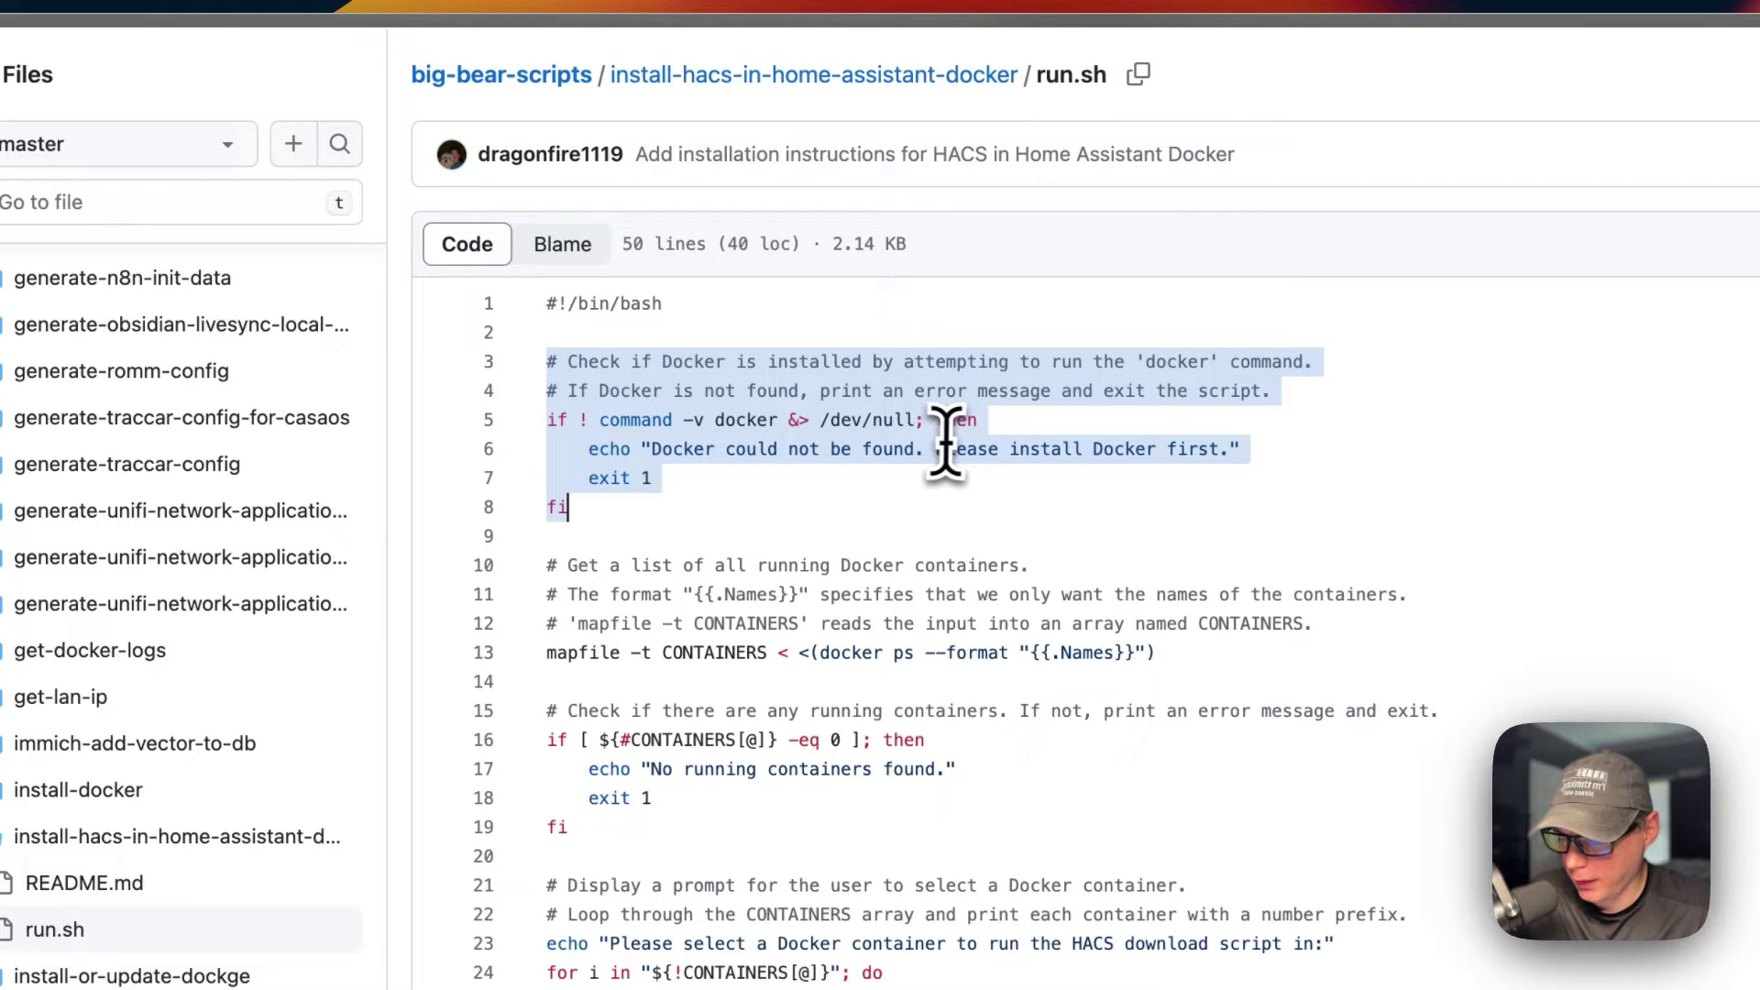
scroll(944, 449, "down", 2)
left_click_drag(548, 479, 1224, 559)
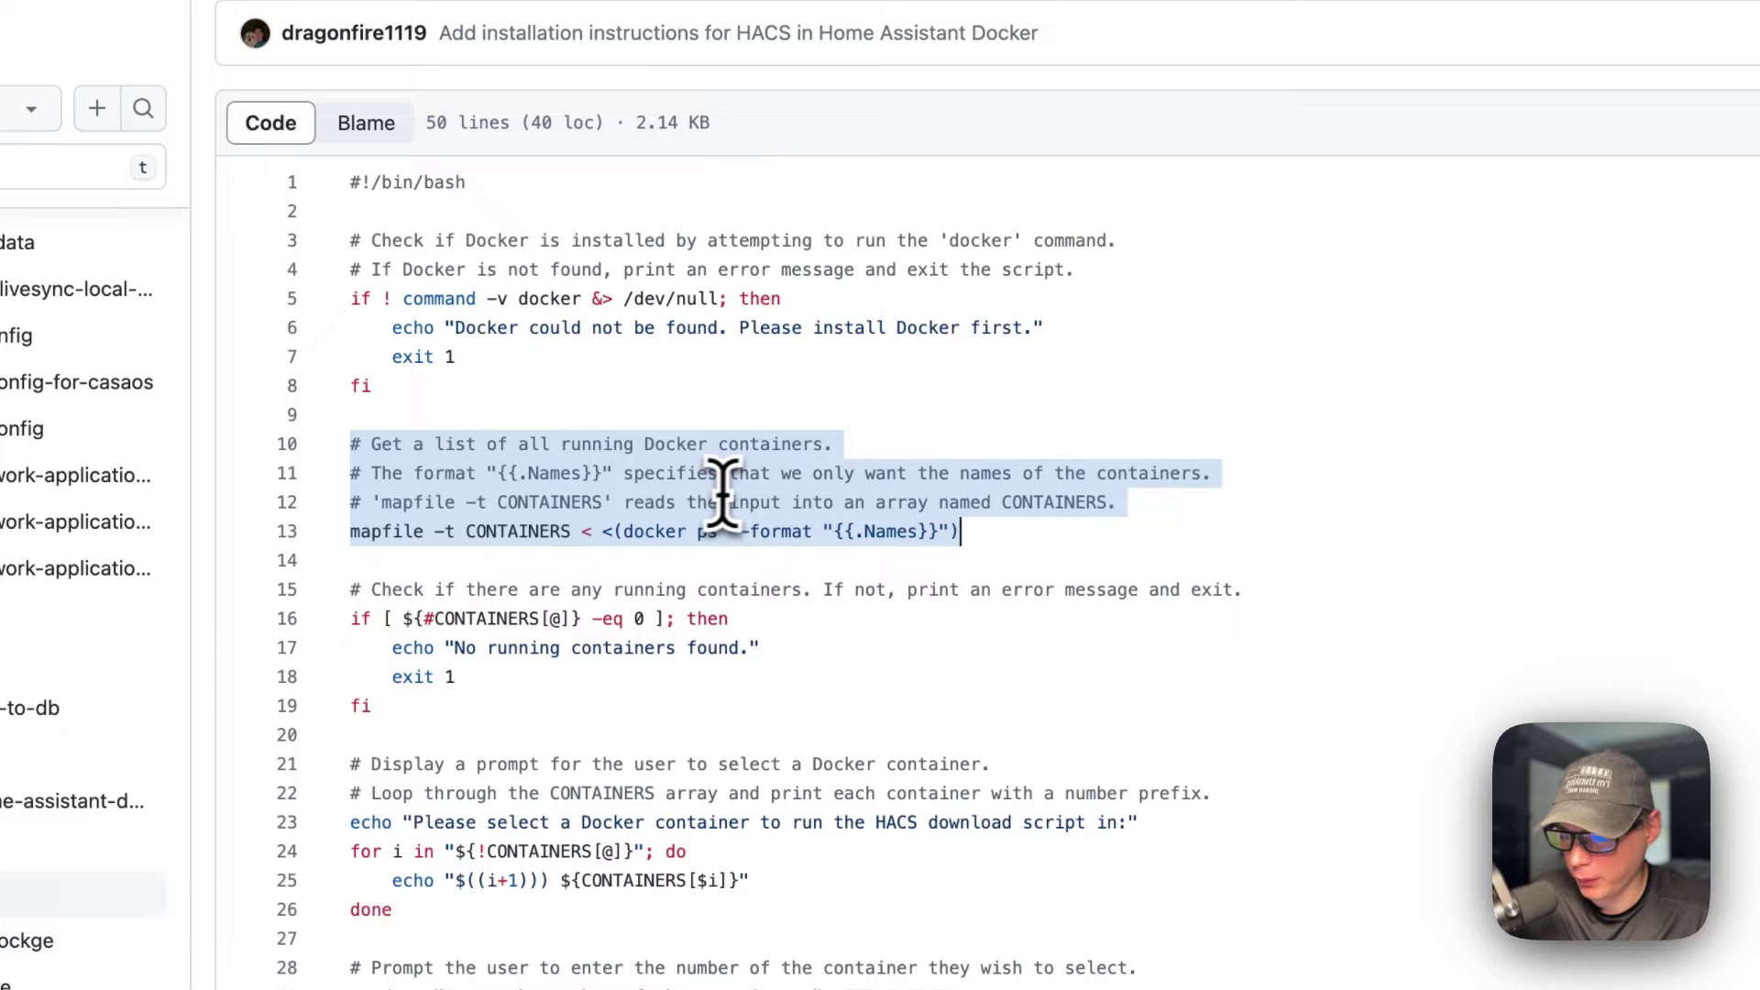
scroll(917, 513, "down", 3)
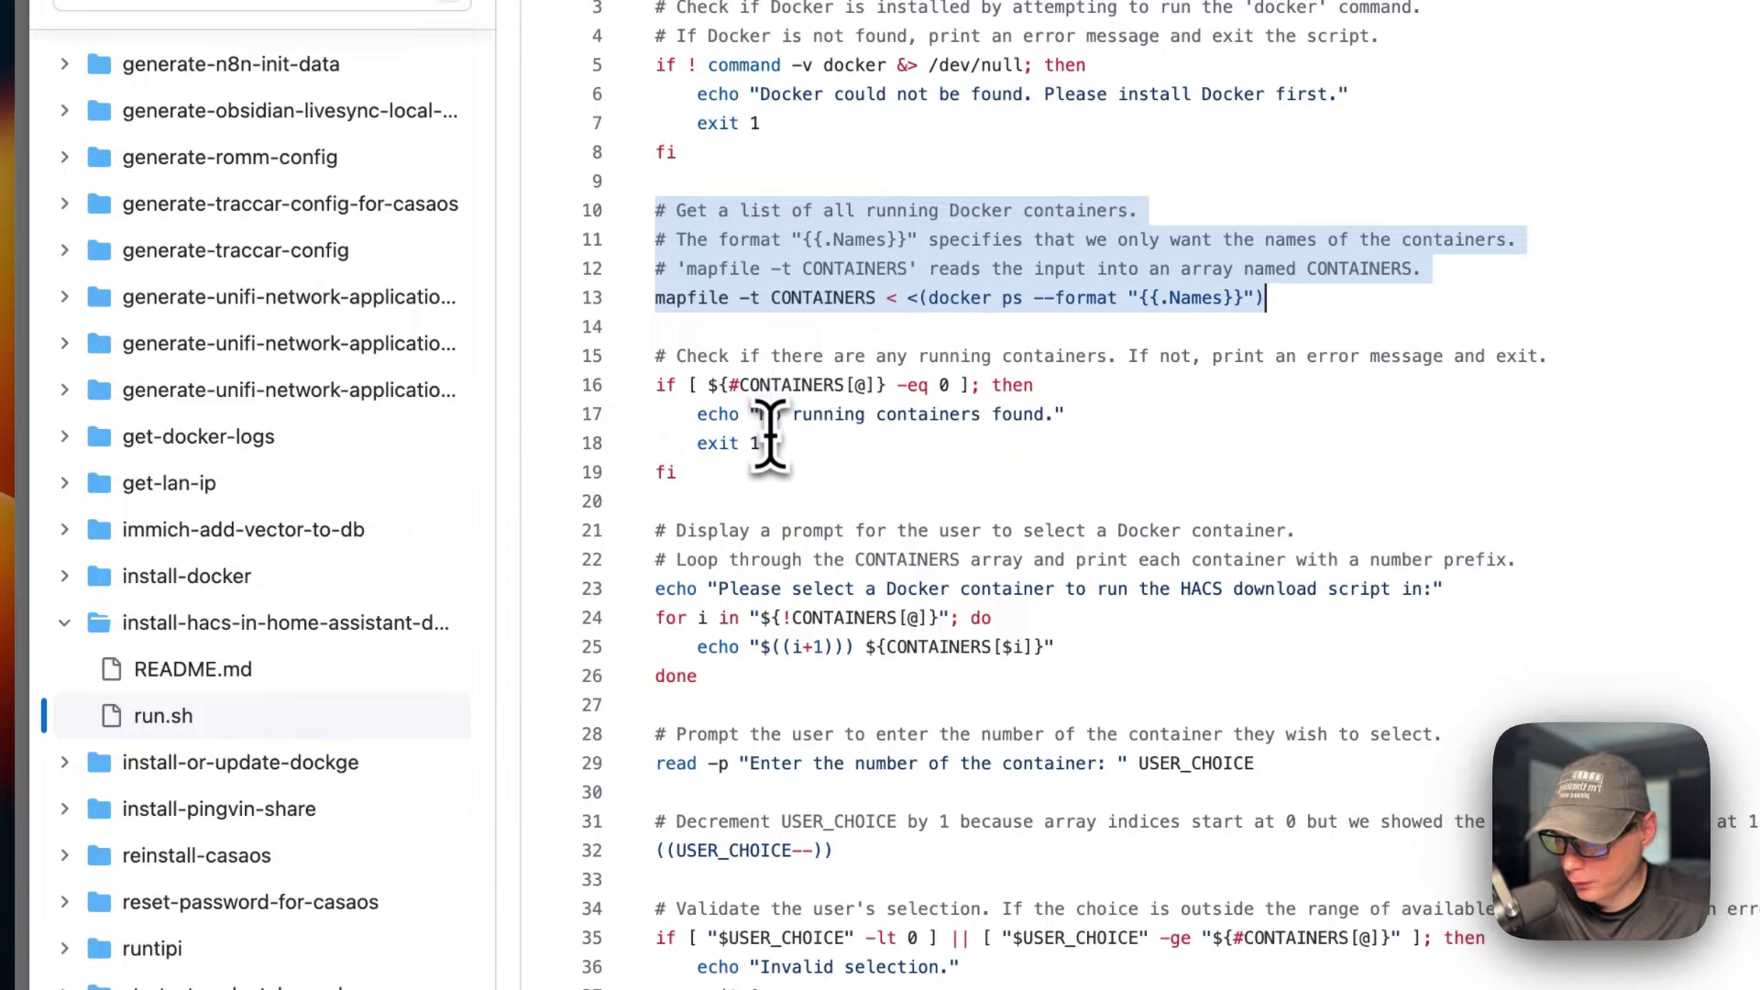
scroll(770, 438, "down", 3)
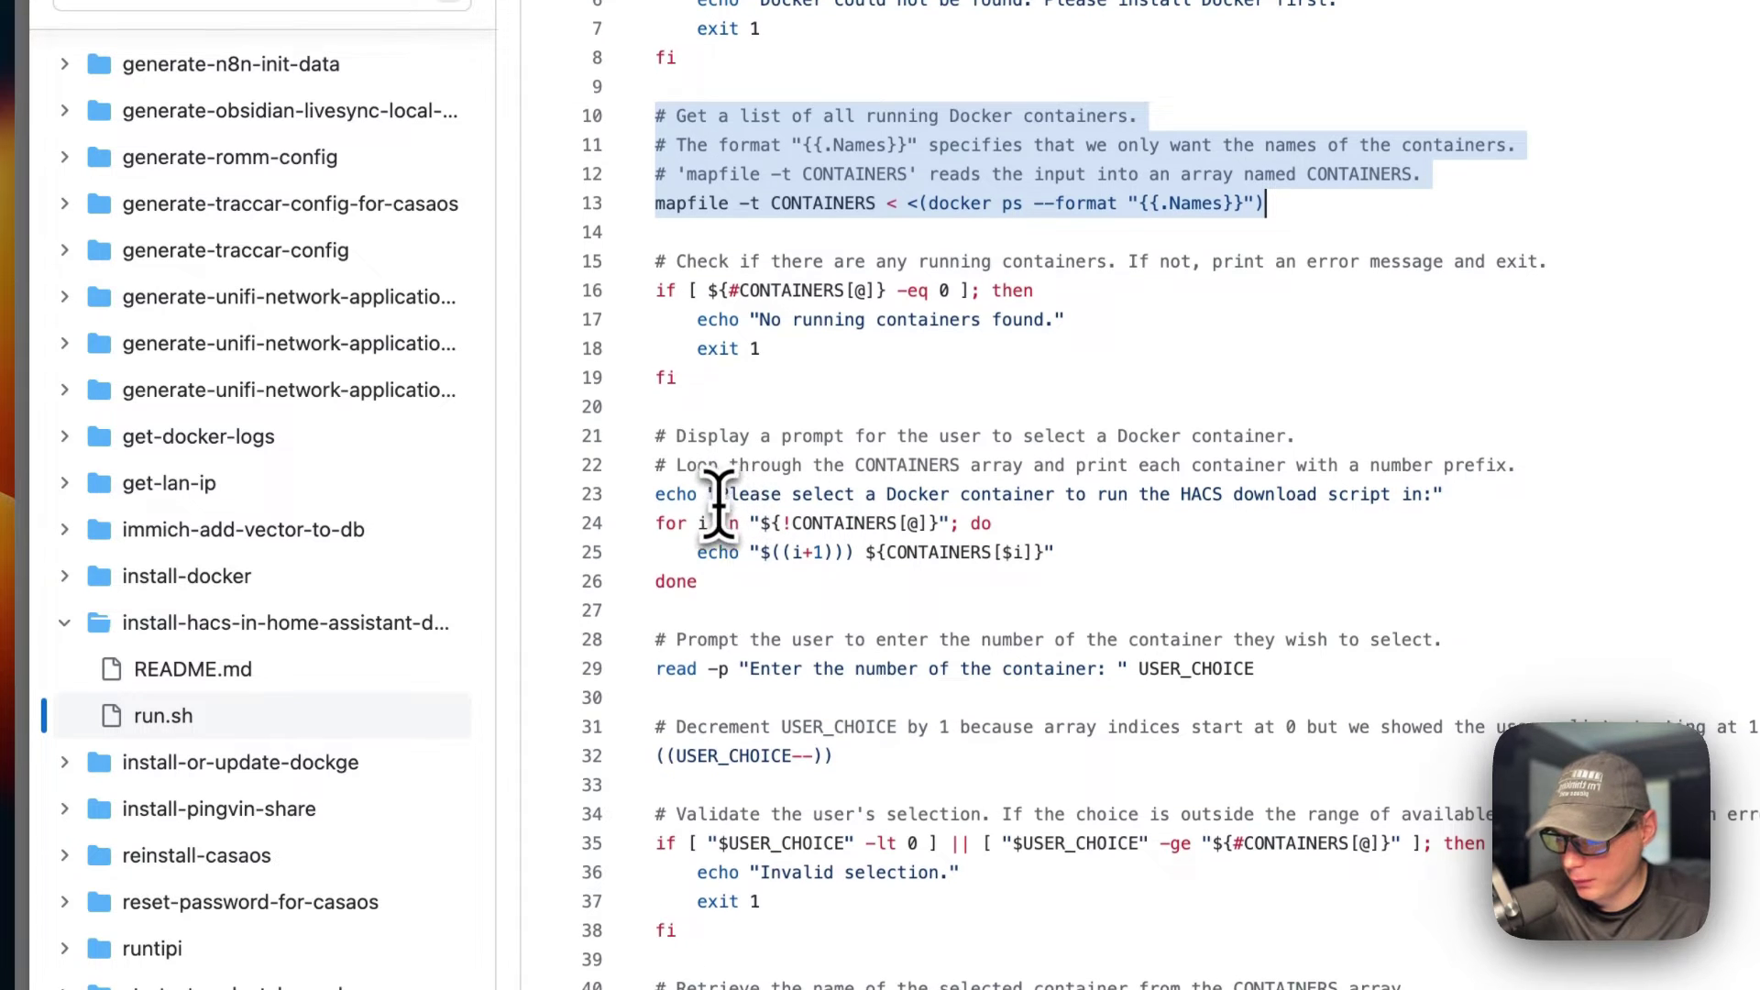
scroll(661, 500, "down", 1)
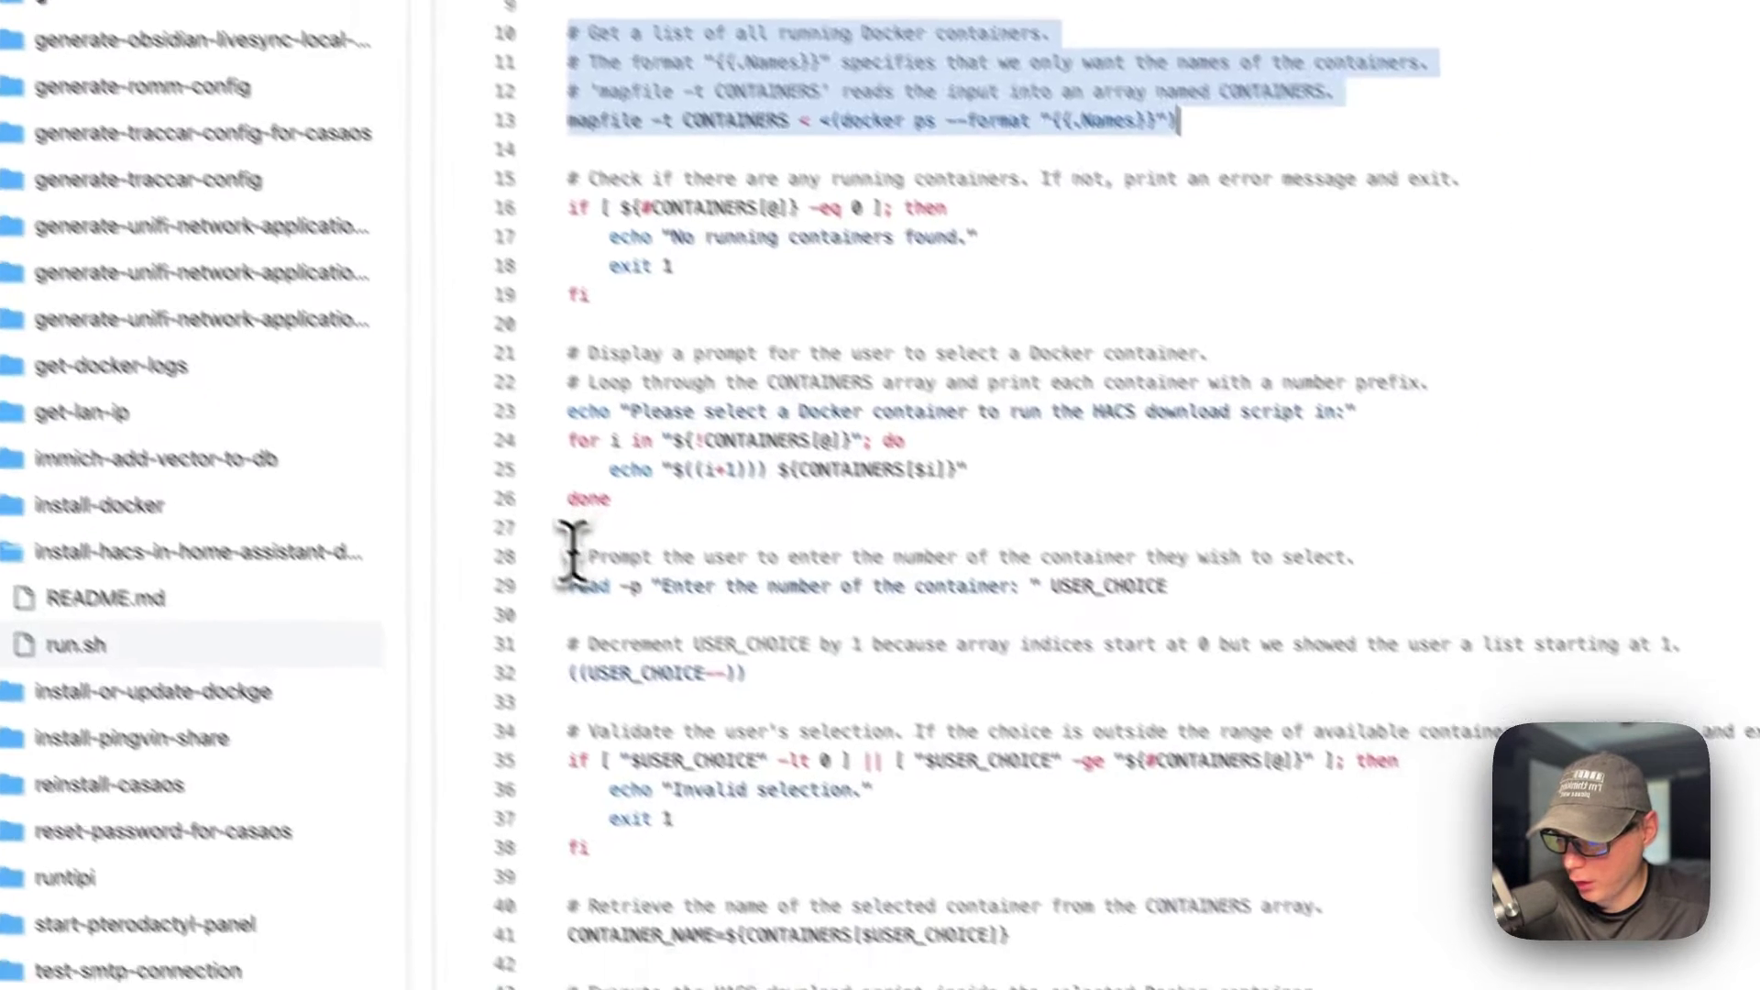
left_click_drag(570, 556, 1159, 584)
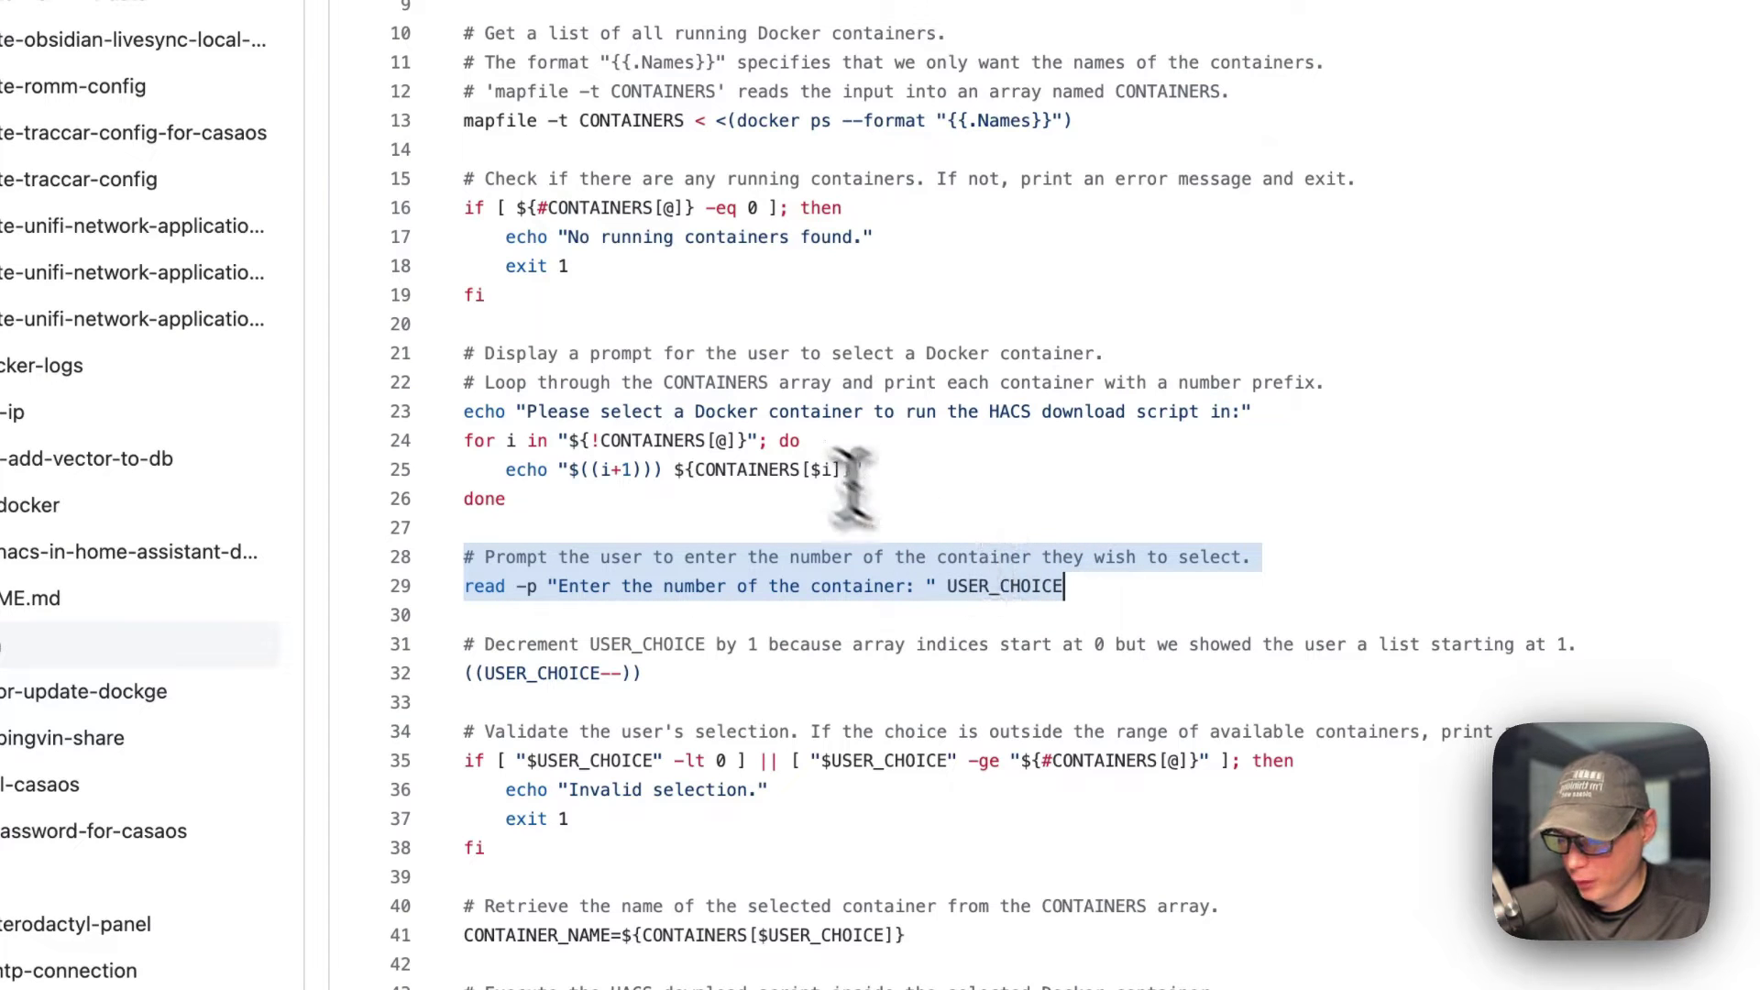
left_click_drag(584, 411, 619, 500)
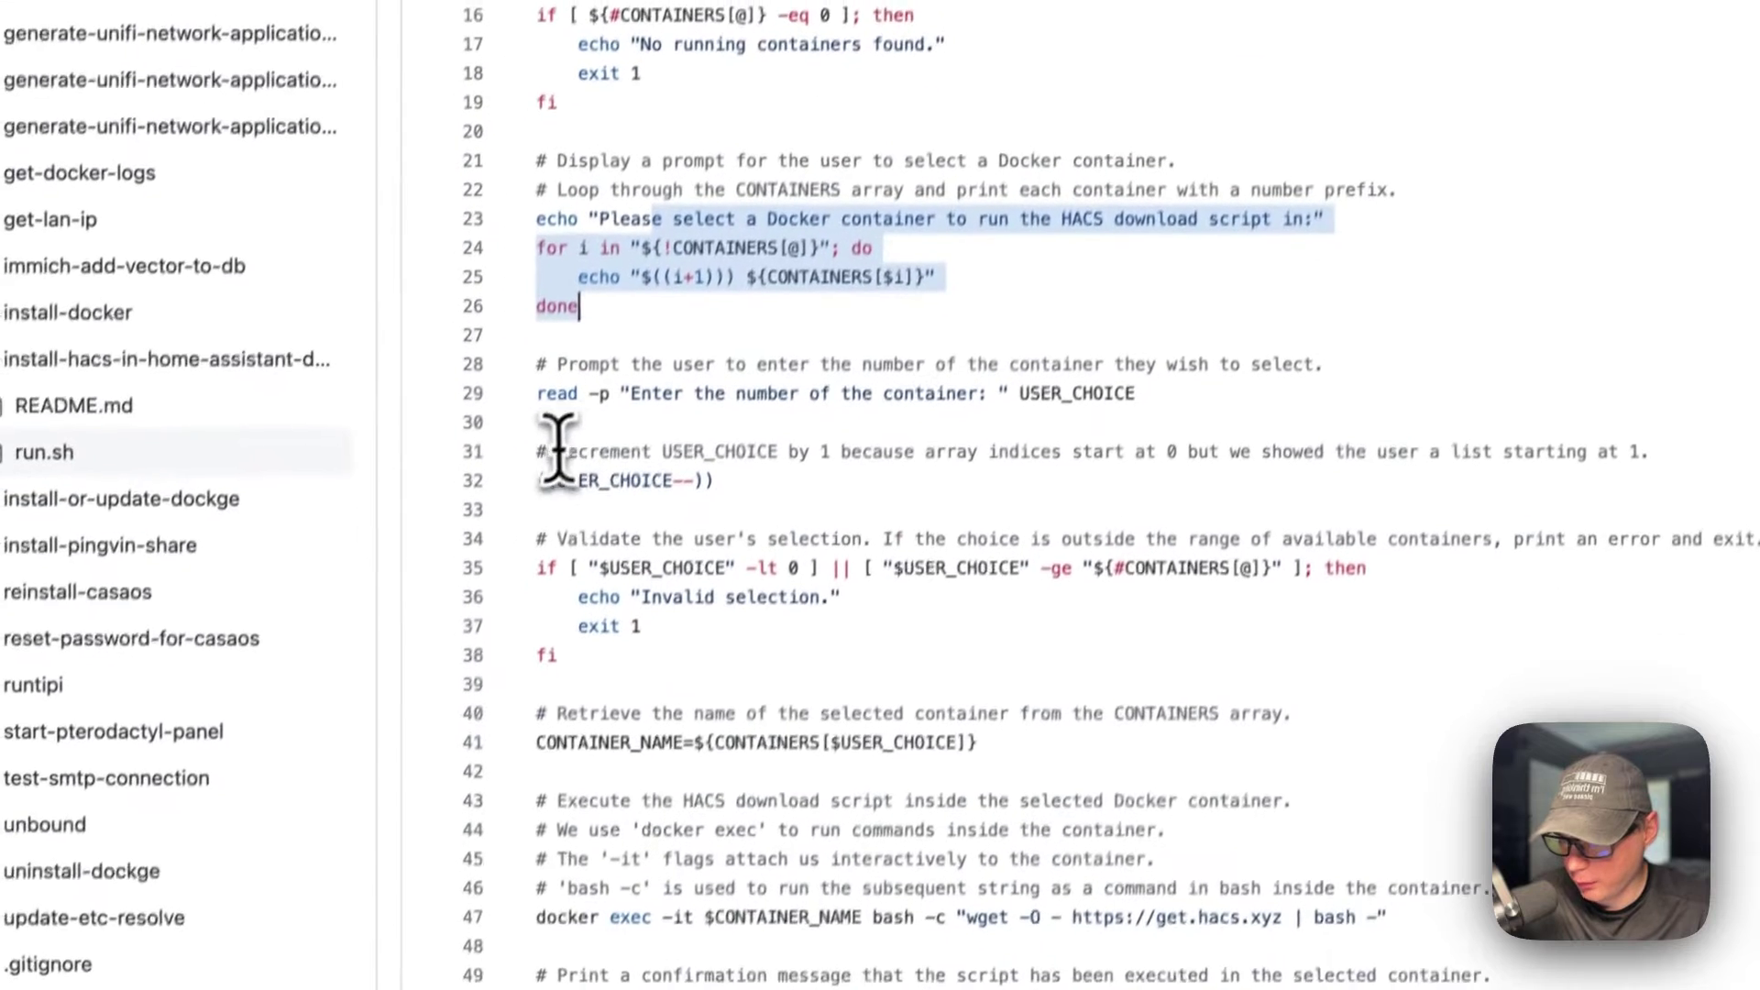
Review the rest of run.sh: the USER_CHOICE decrement and validation, the CONTAINER_NAME assignment and the docker exec line
left_click_drag(516, 645, 479, 650)
left_click_drag(561, 431, 738, 449)
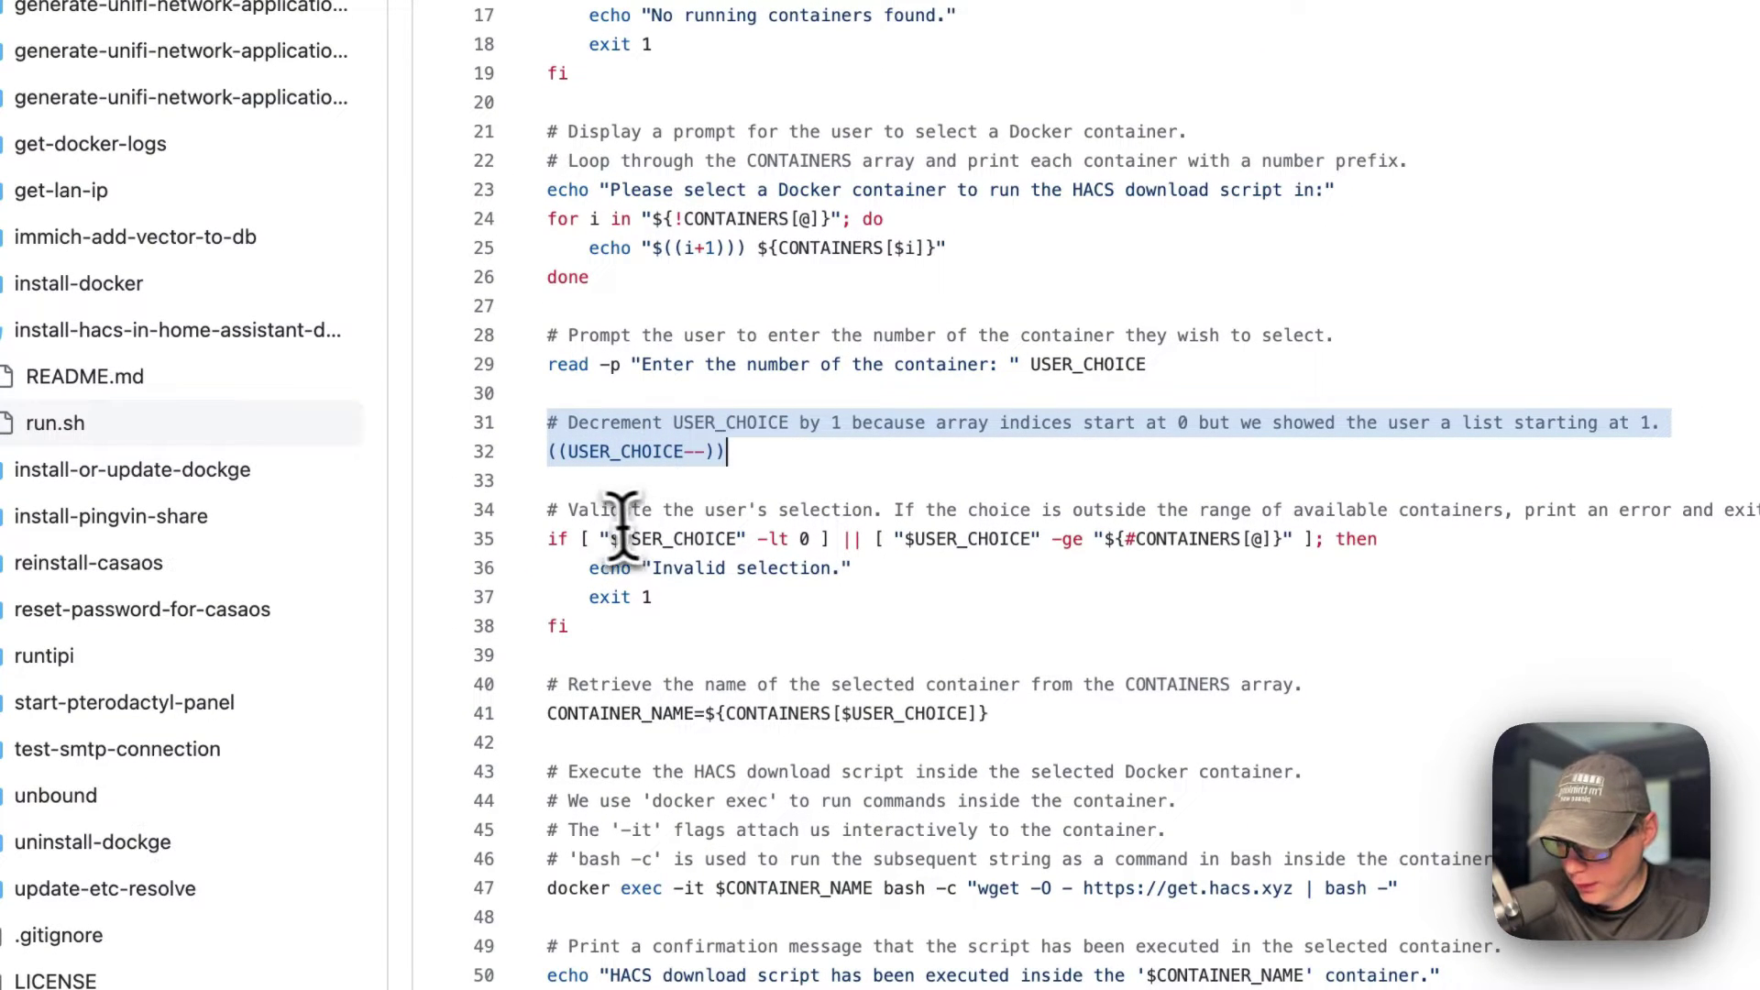
left_click_drag(550, 510, 605, 597)
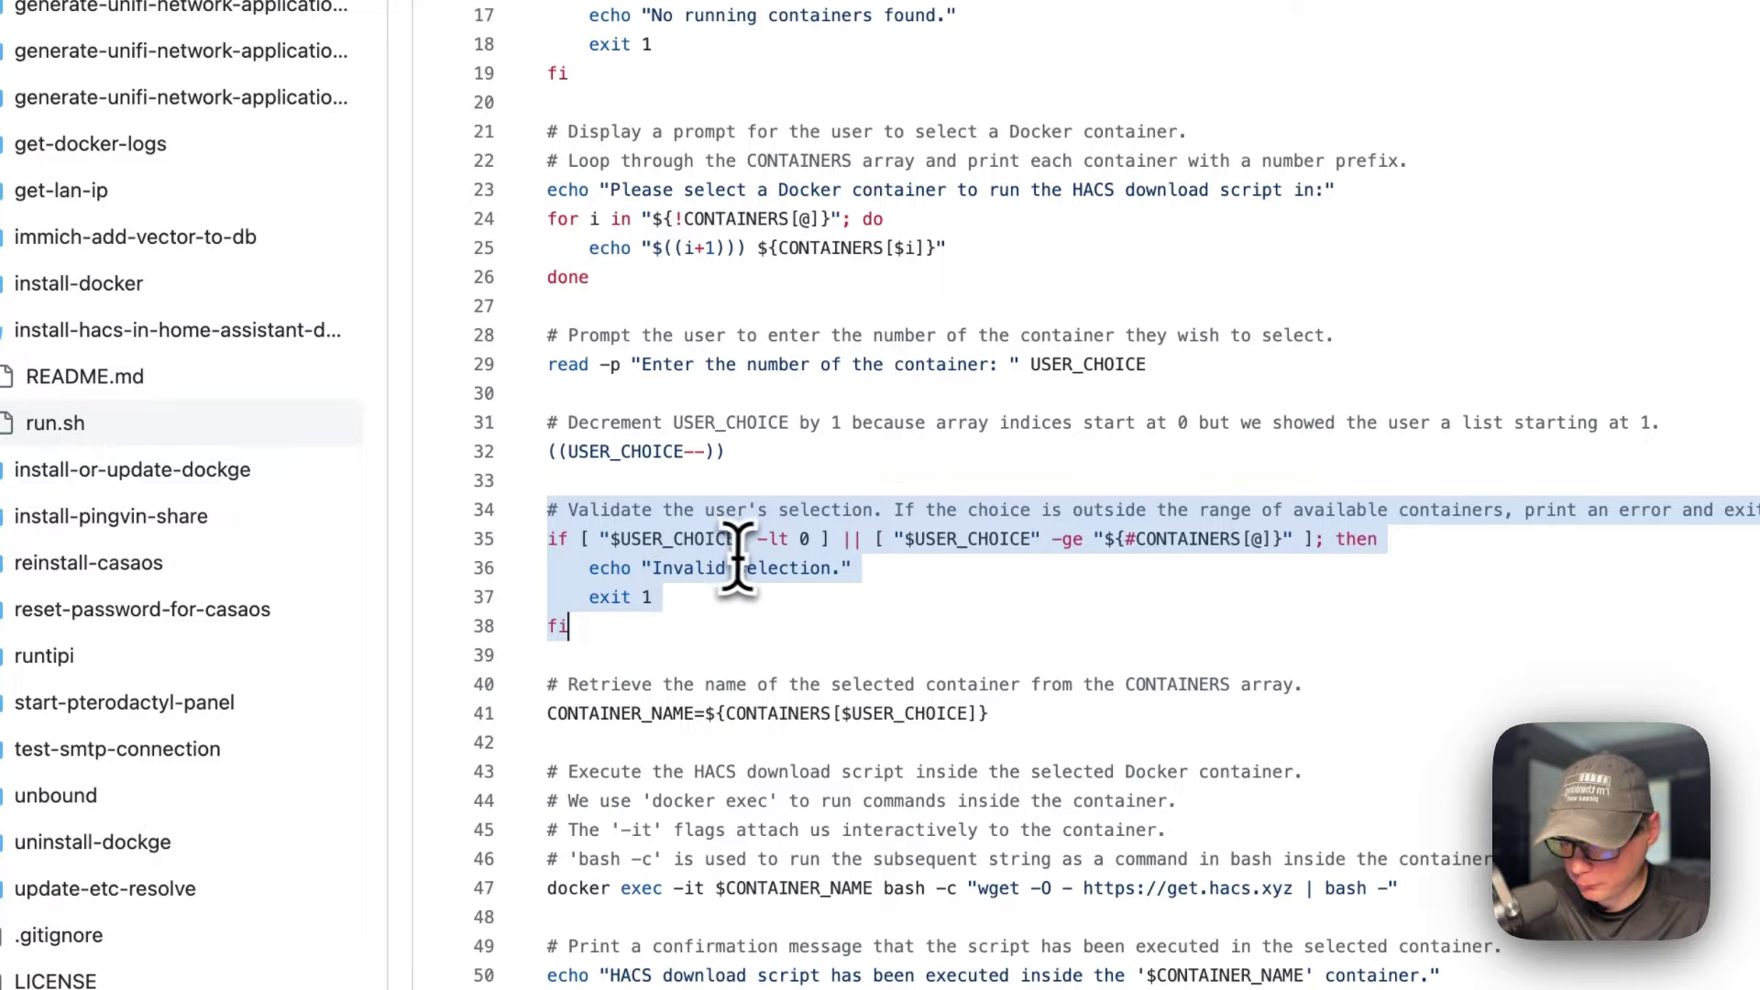
key("Right")
left_click_drag(550, 713, 1039, 717)
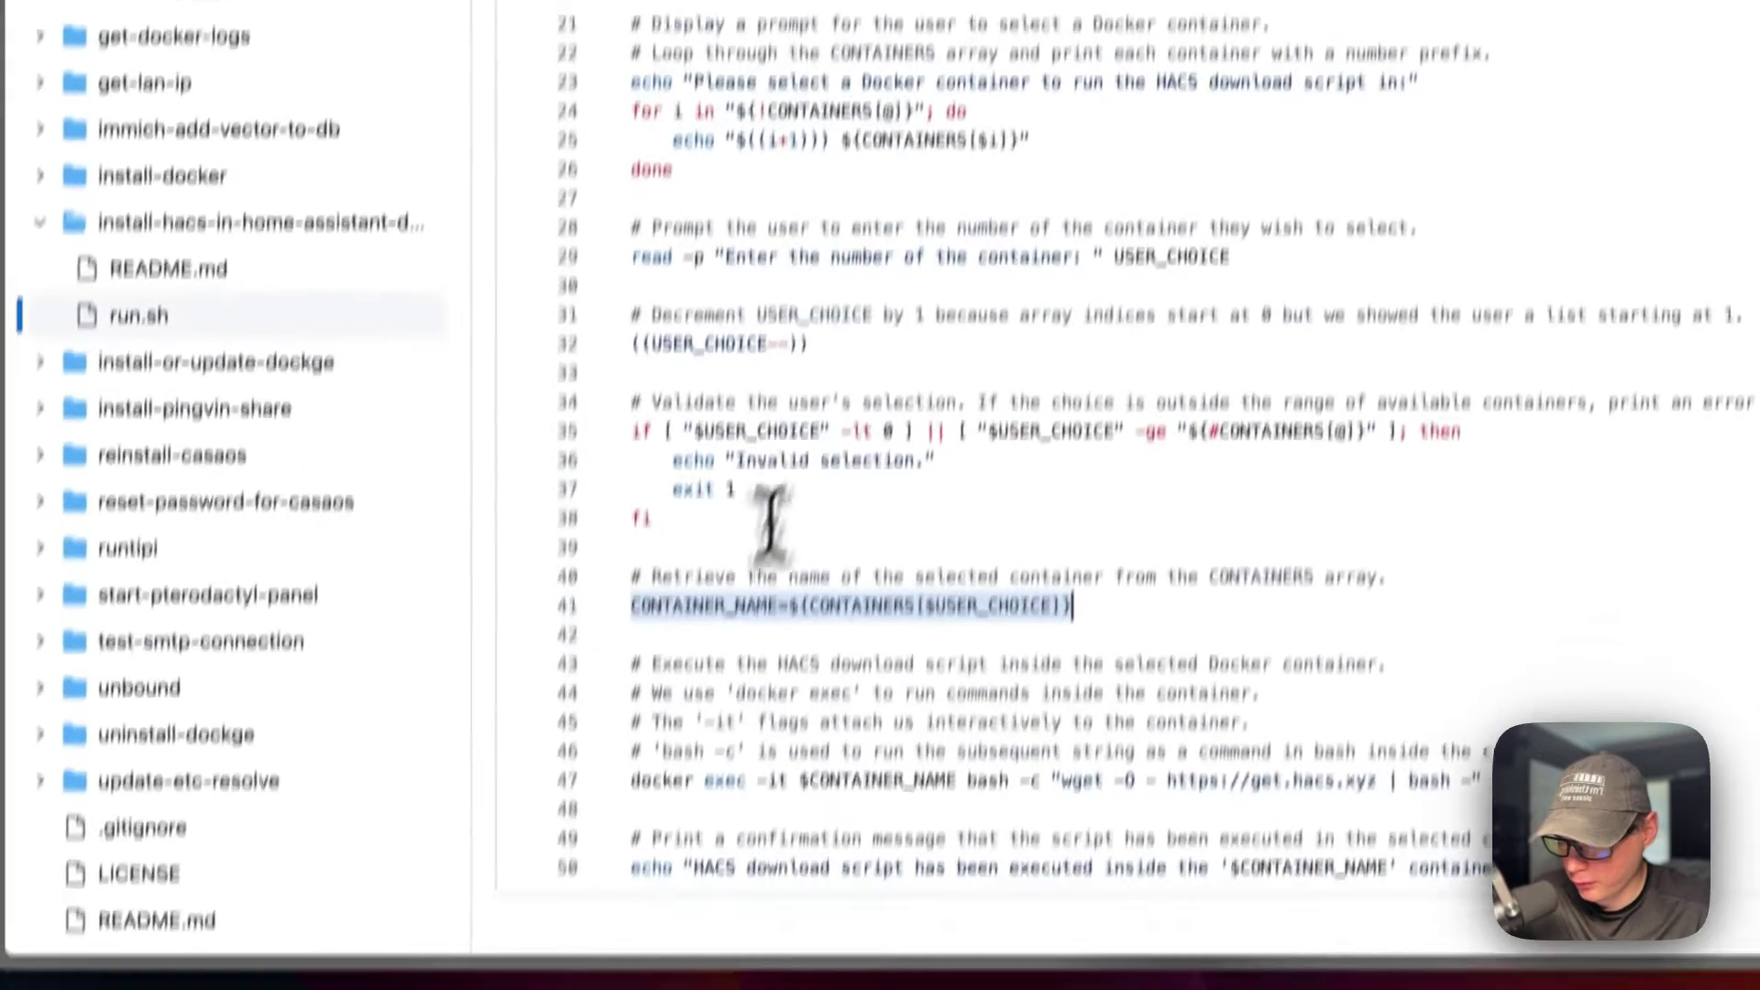
double_click(661, 827)
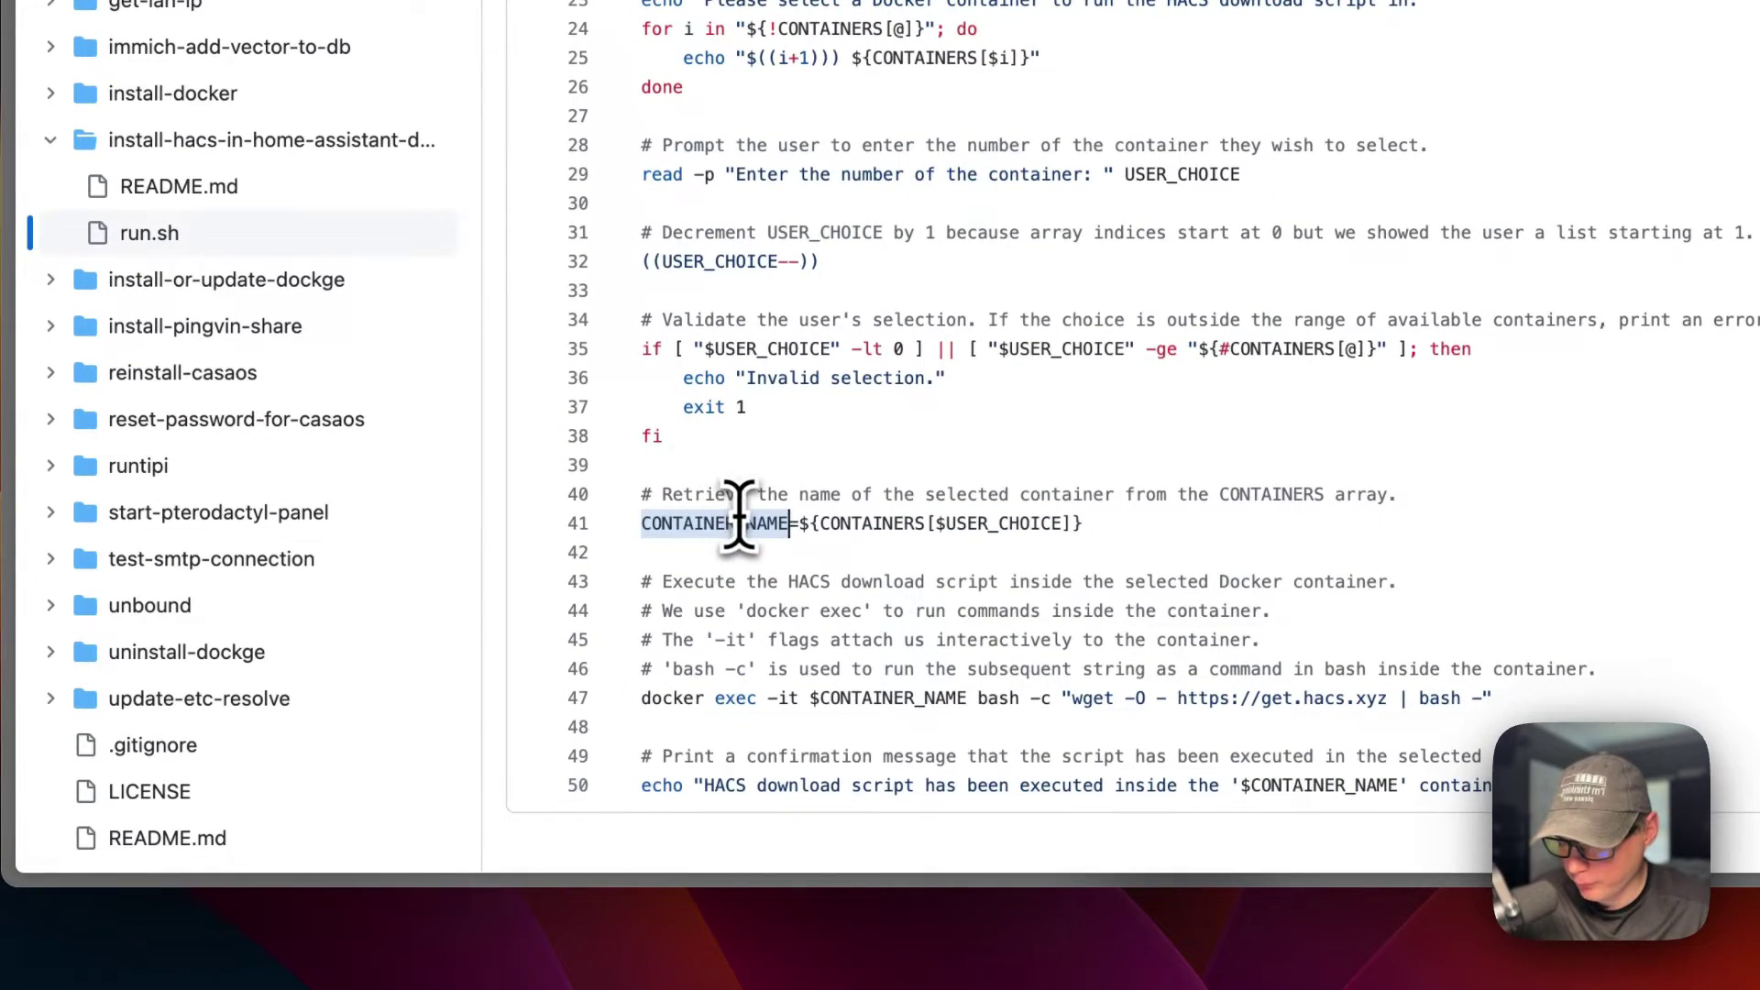
scroll(697, 596, "up", 3)
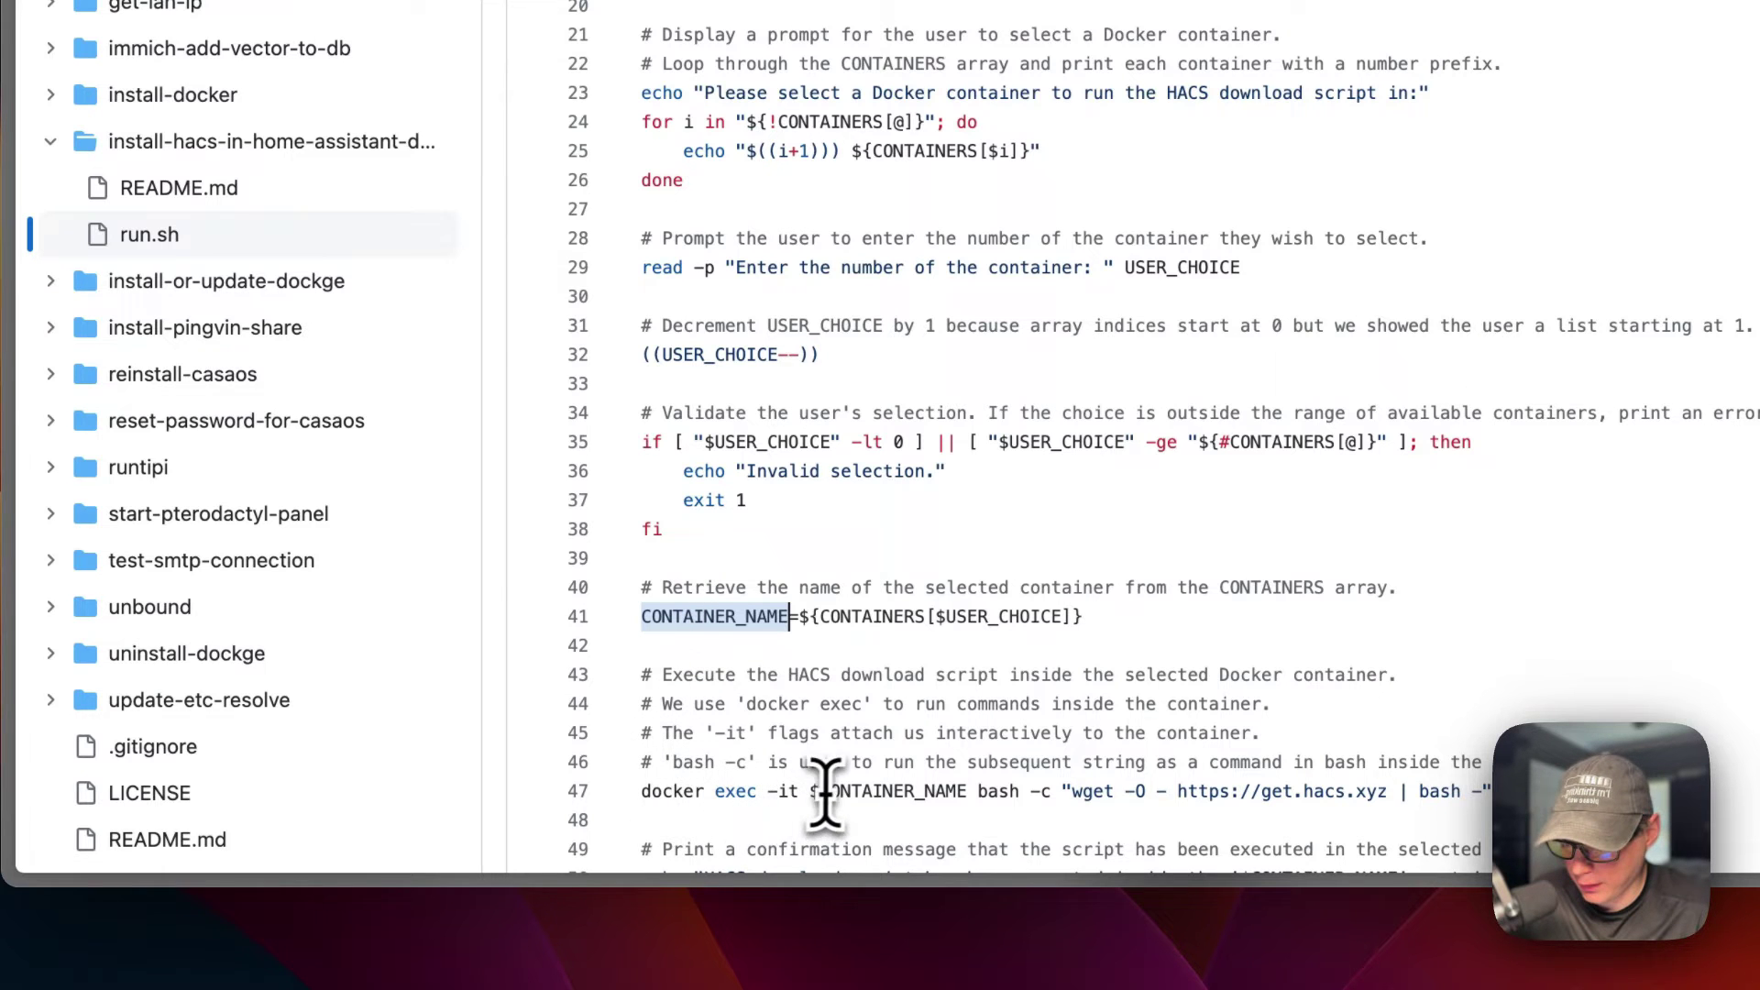
left_click_drag(812, 791, 968, 793)
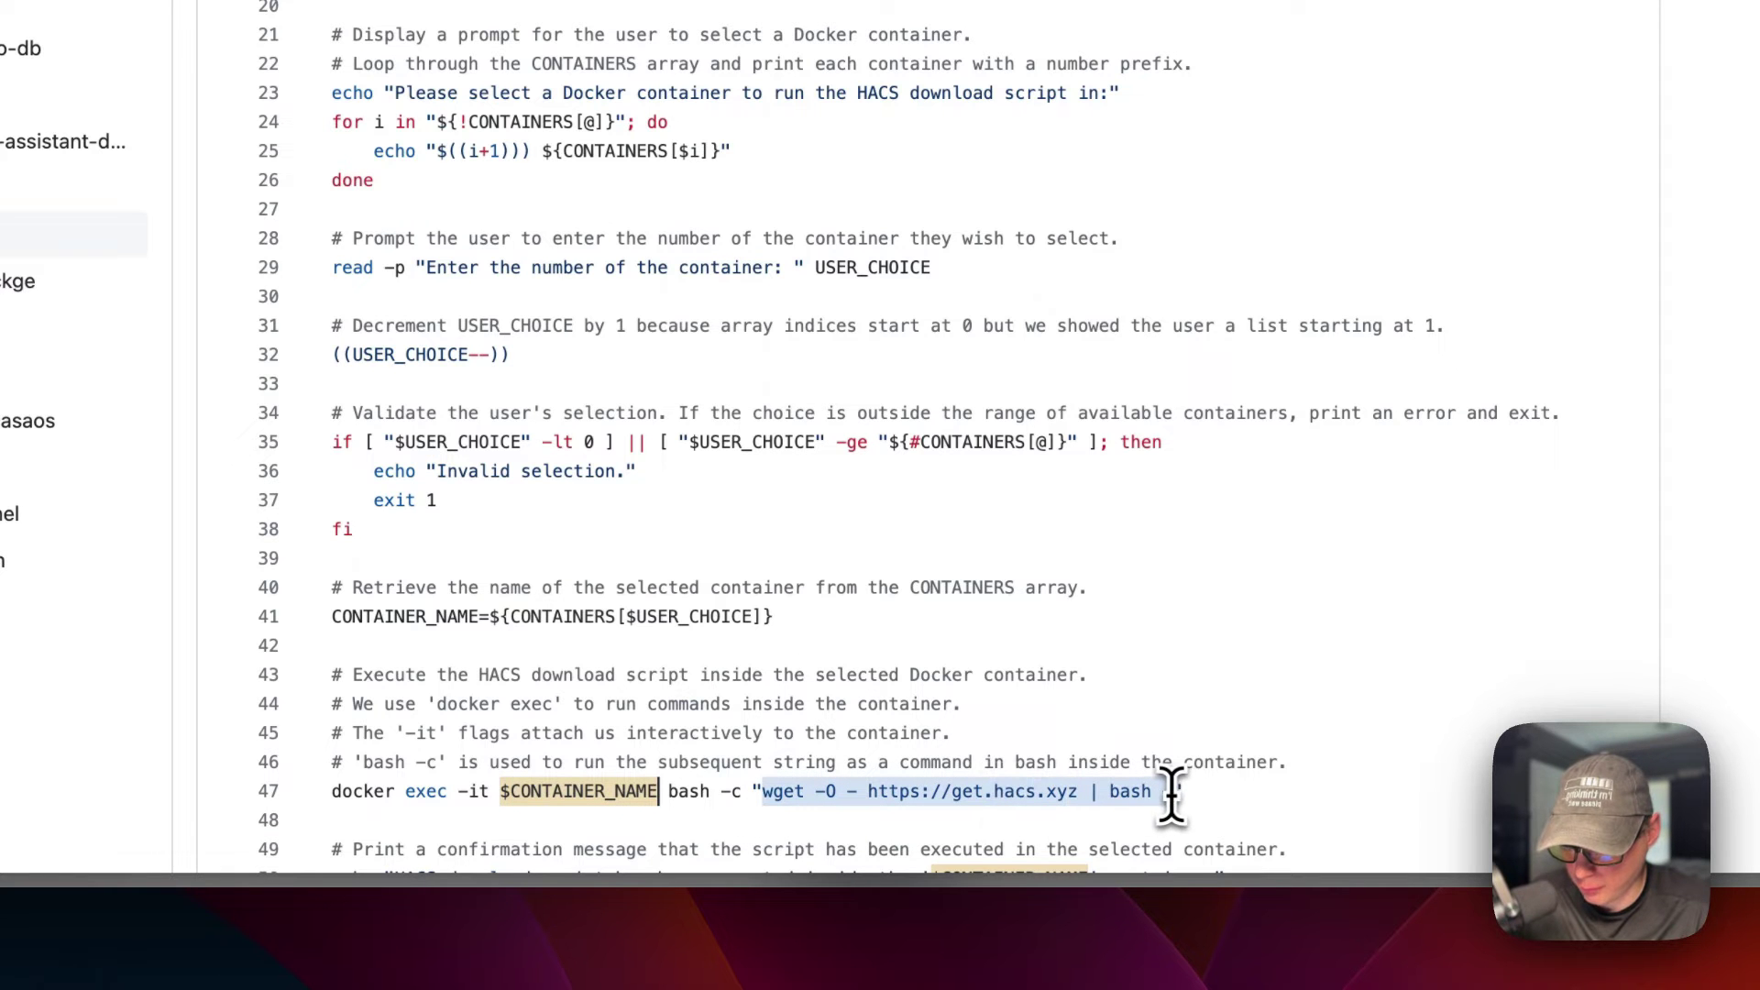
scroll(1054, 779, "down", 2)
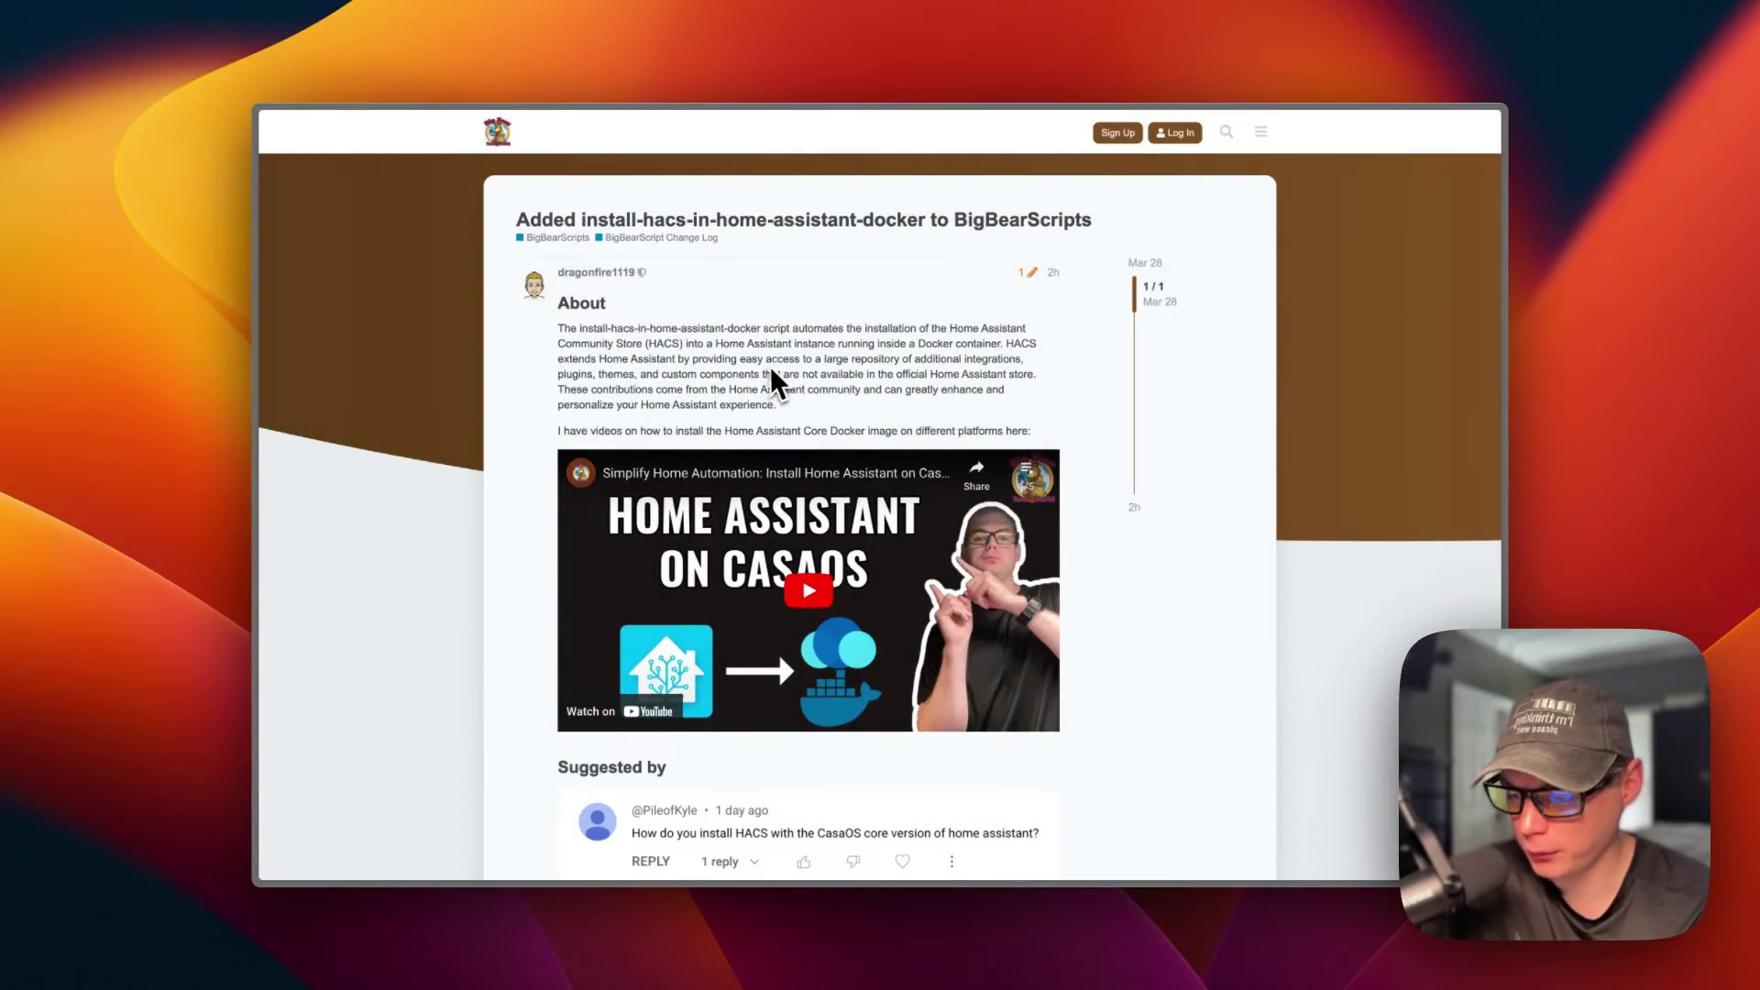
Copy the HACS install command from the forum post's Run command section and execute it in the casaos root terminal
scroll(770, 370, "down", 15)
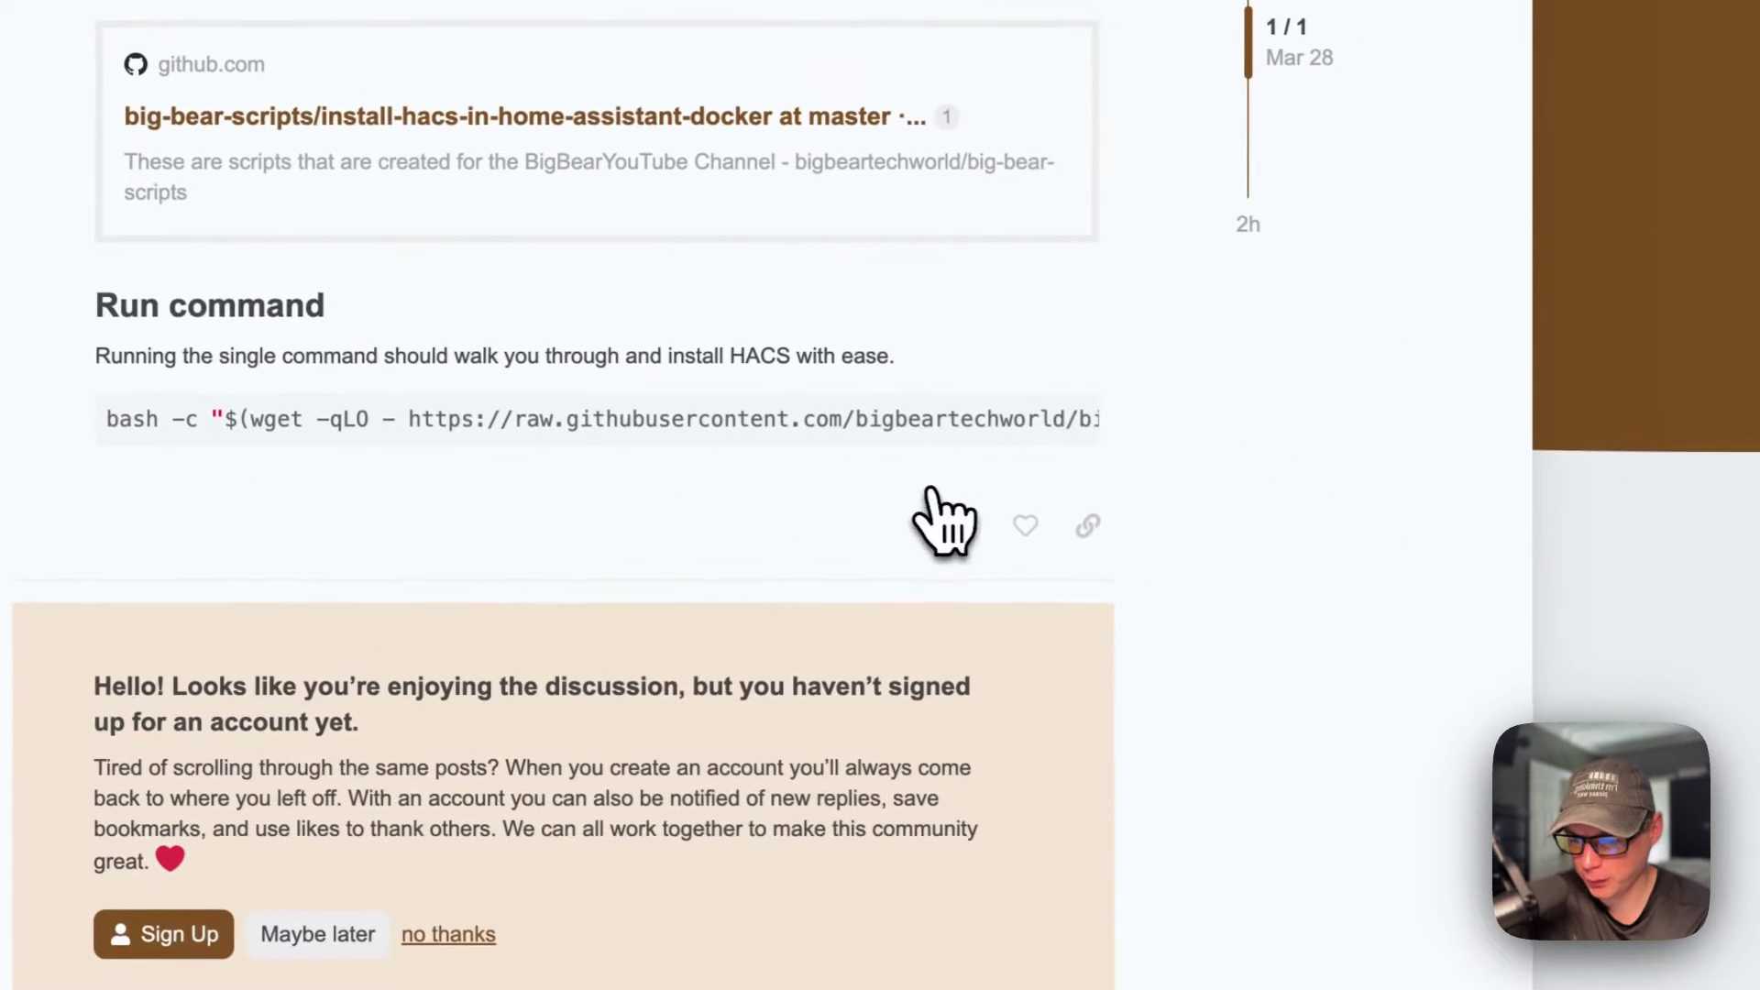
mouse_move(974, 443)
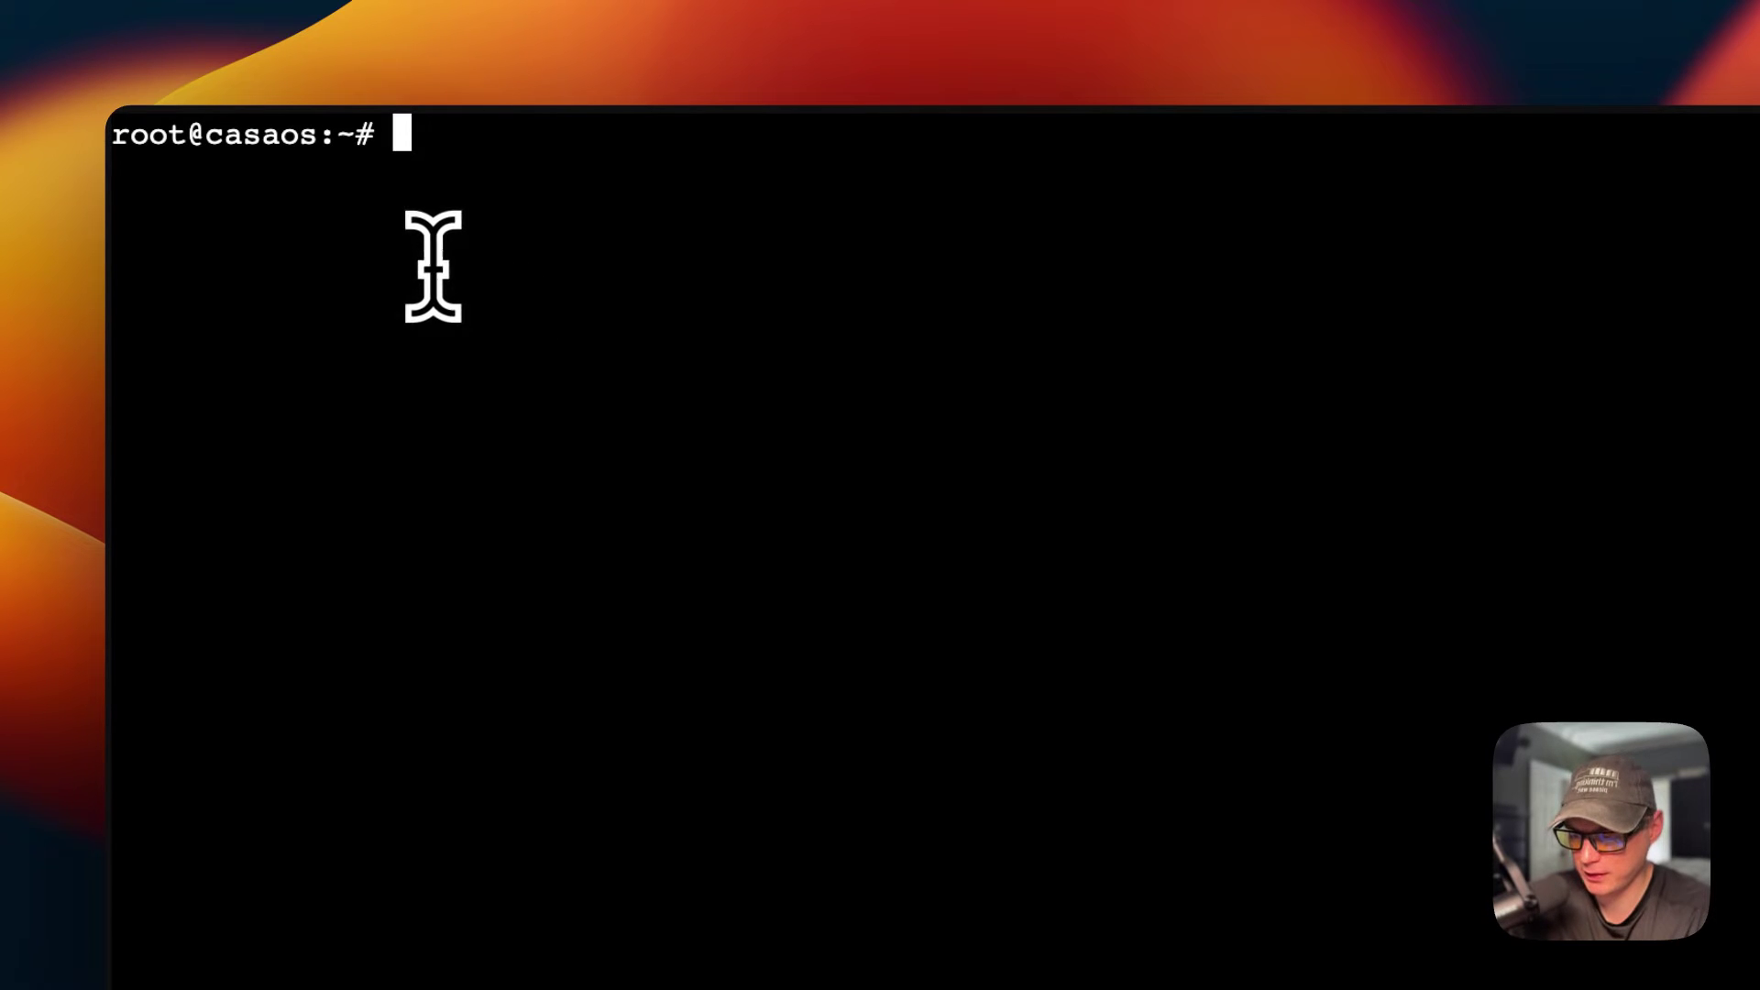
key("super+v")
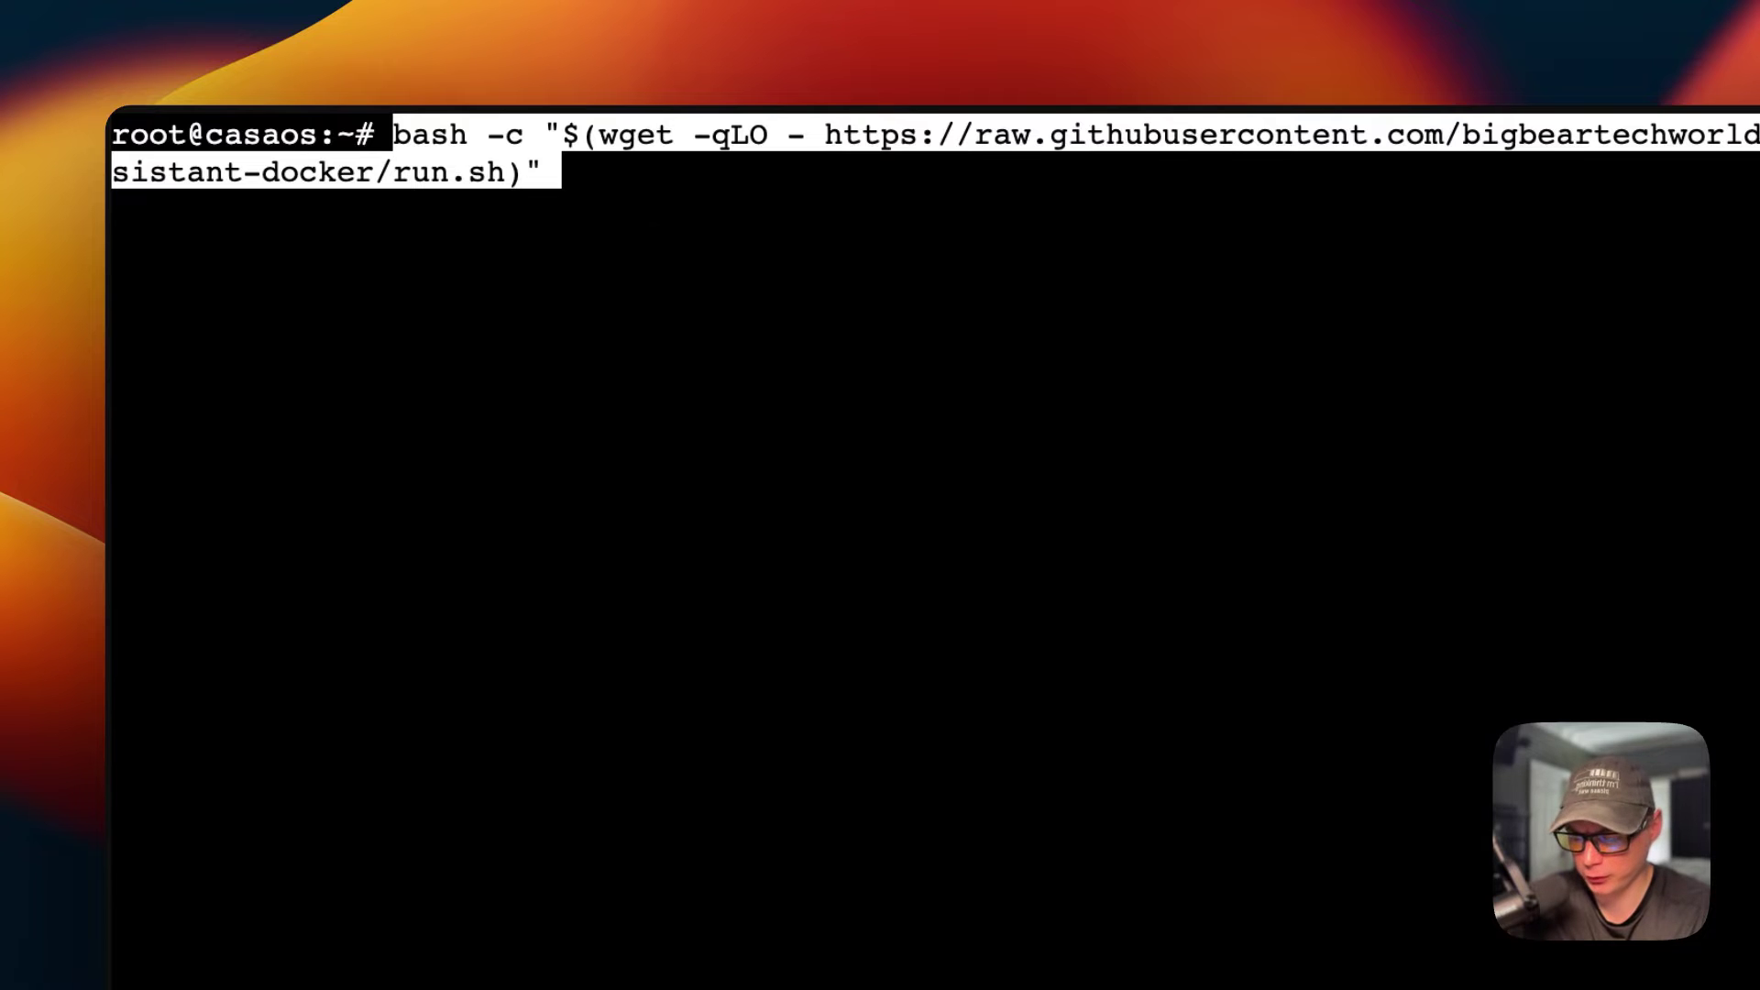
key("Return")
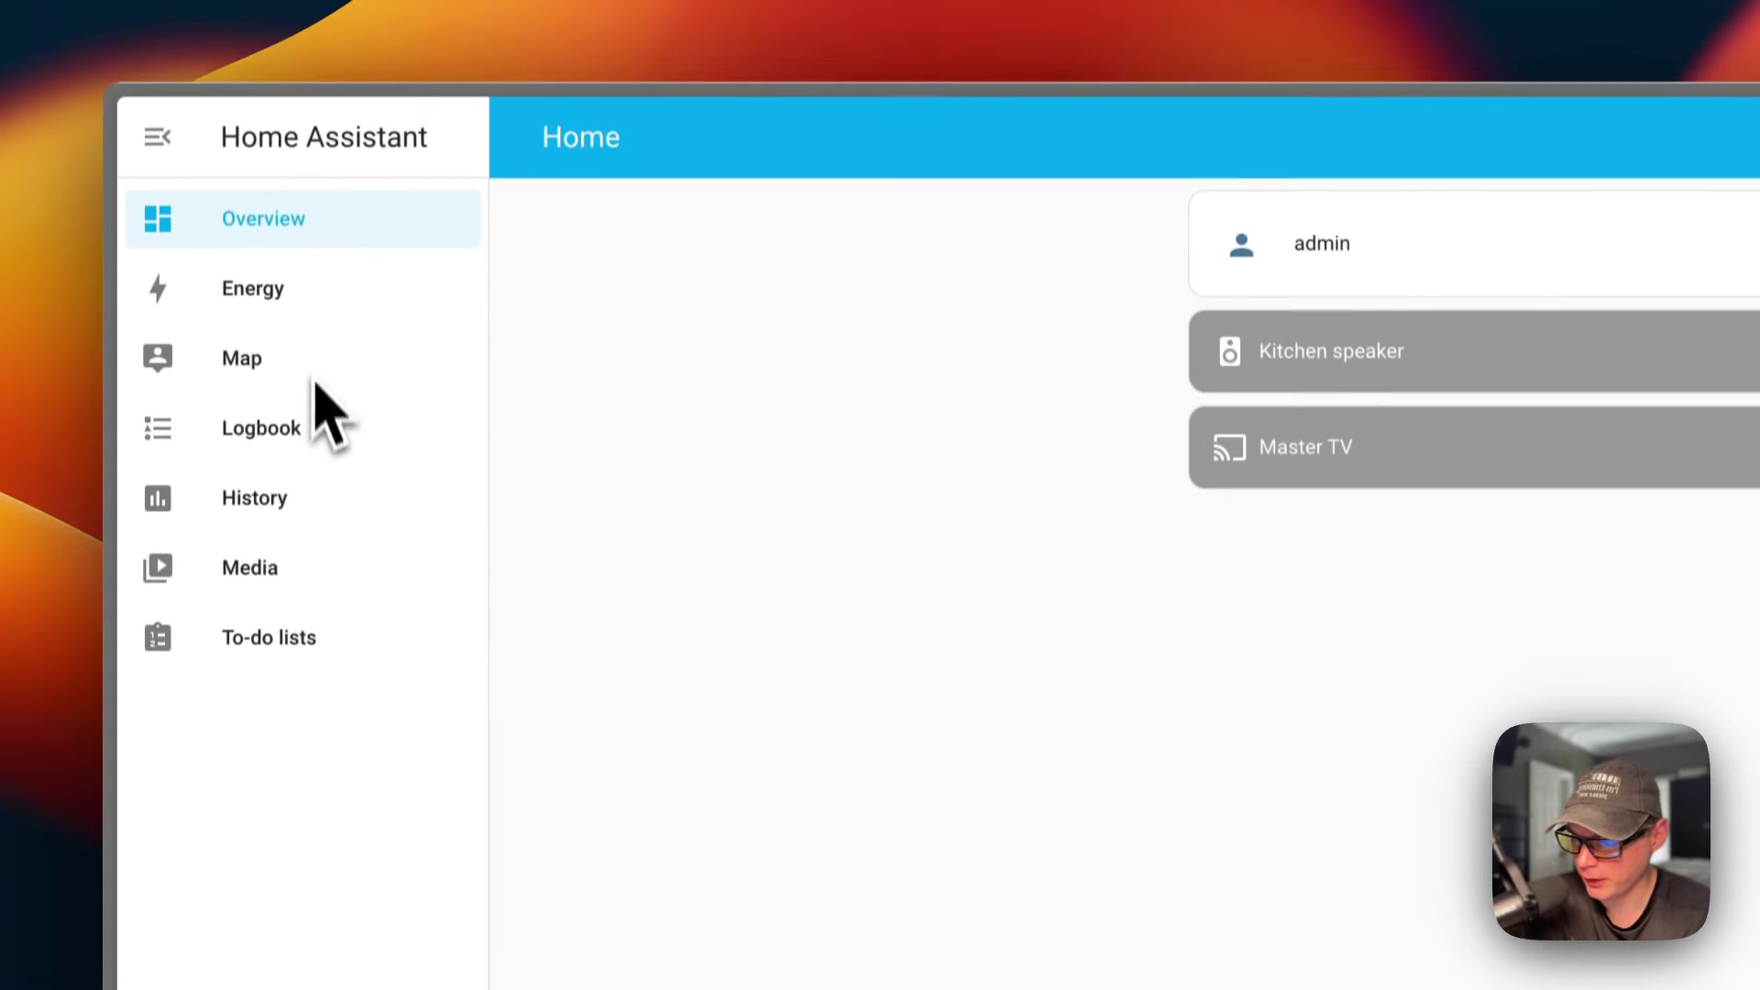
Check the configuration in Developer tools and restart Home Assistant, confirming the interruption of automations and scripts
left_click(293, 702)
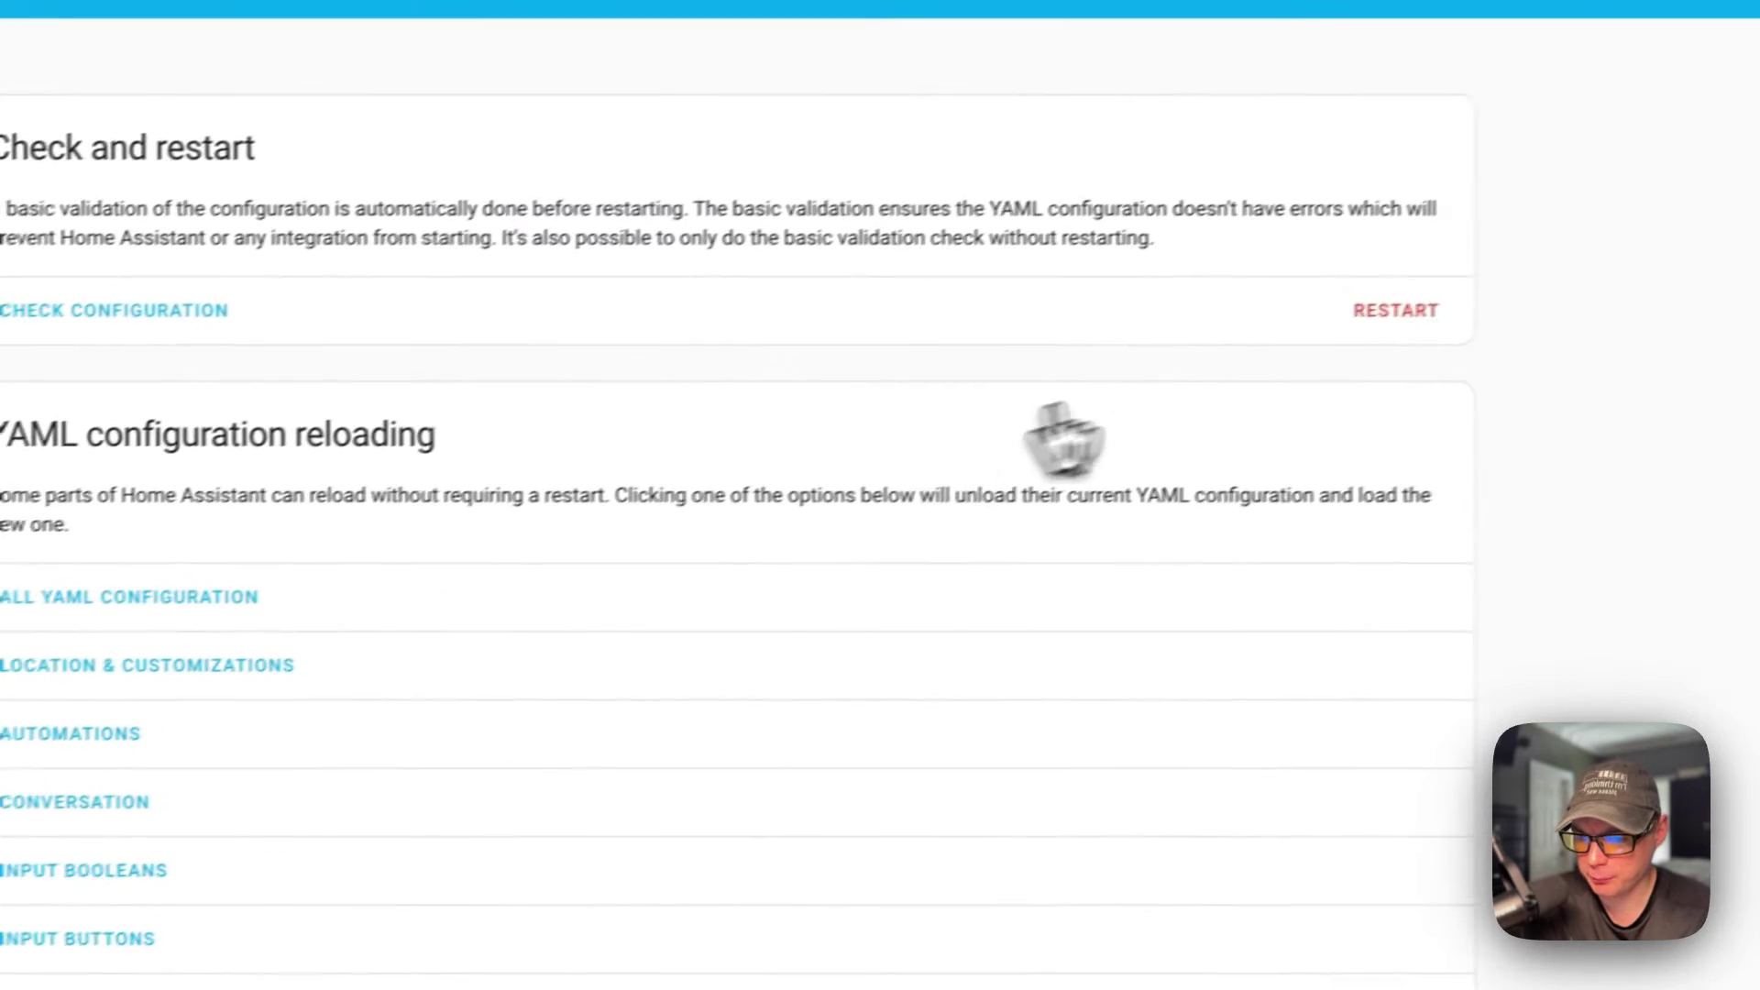
left_click(1317, 335)
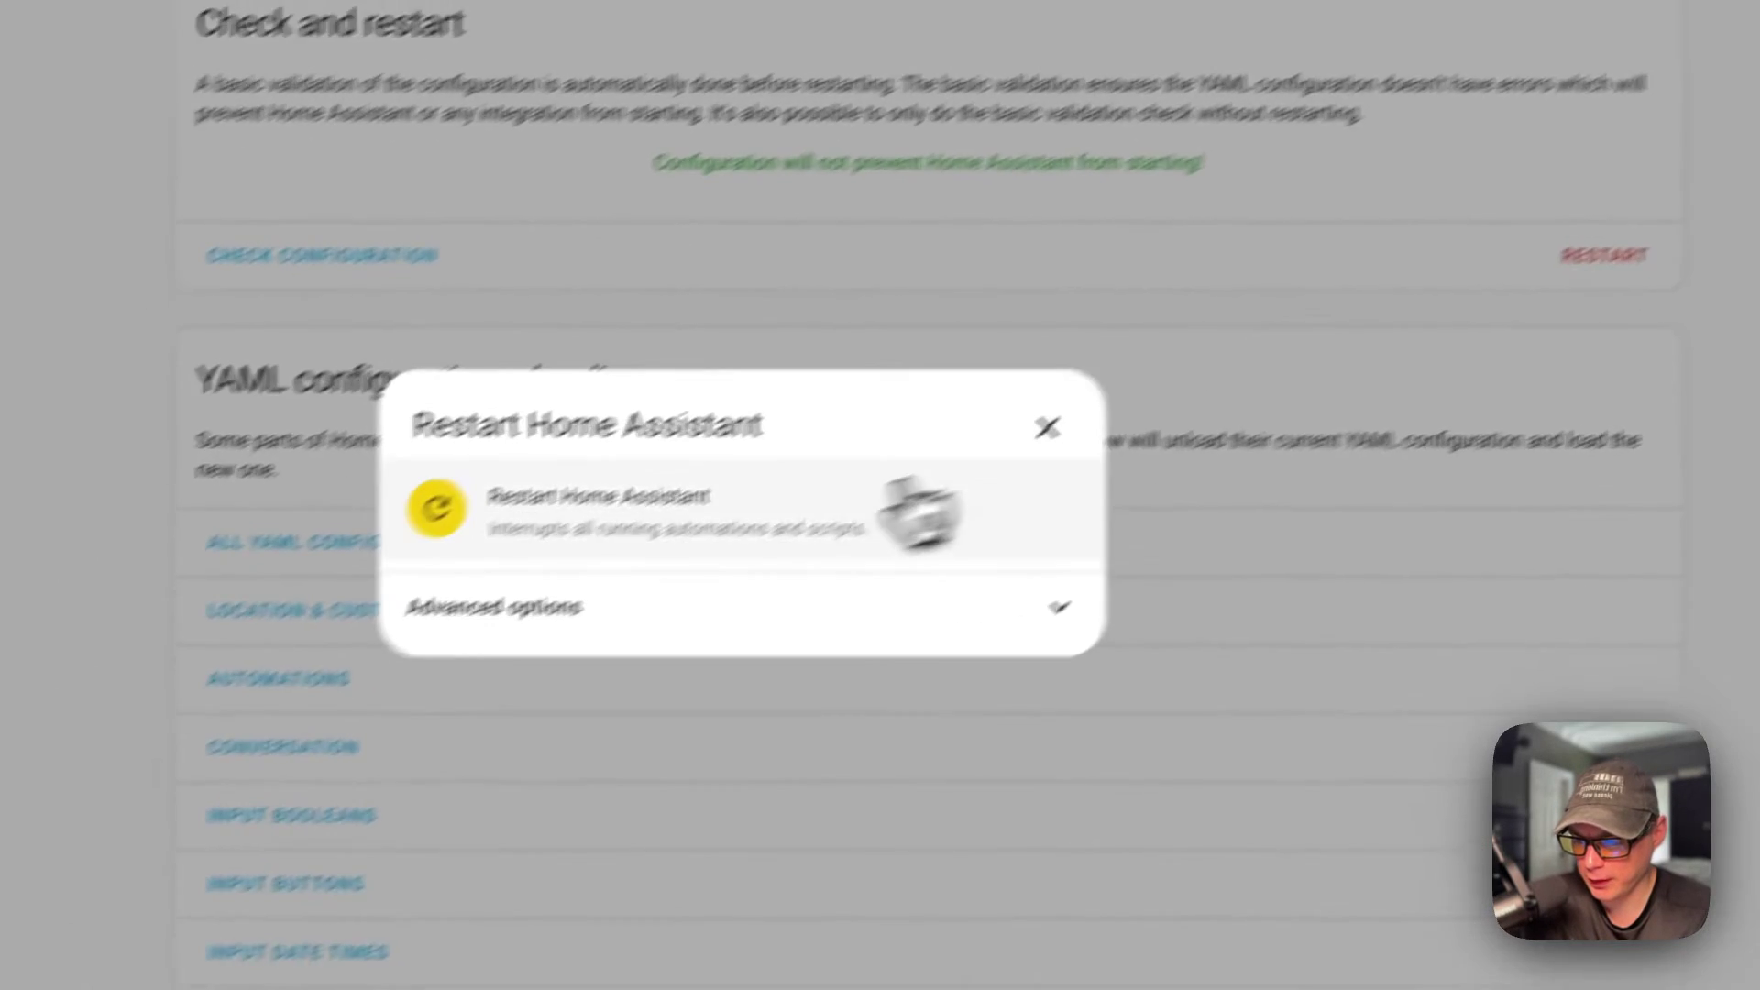
left_click(731, 468)
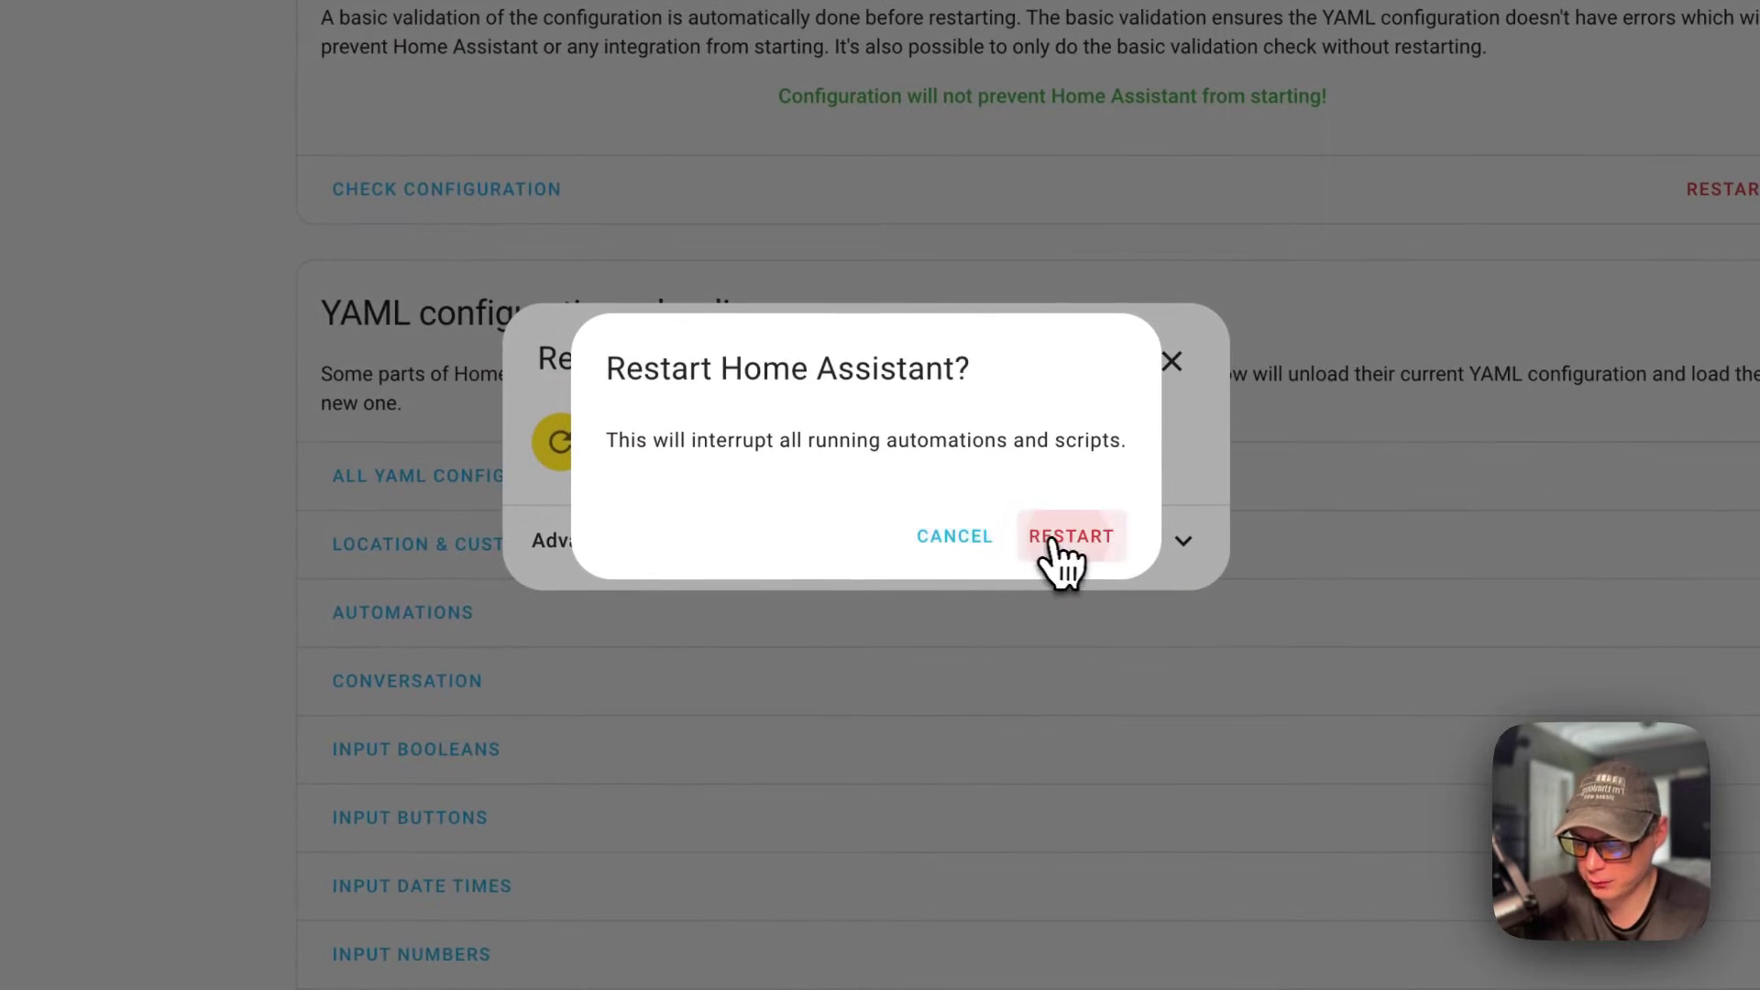
left_click(1061, 550)
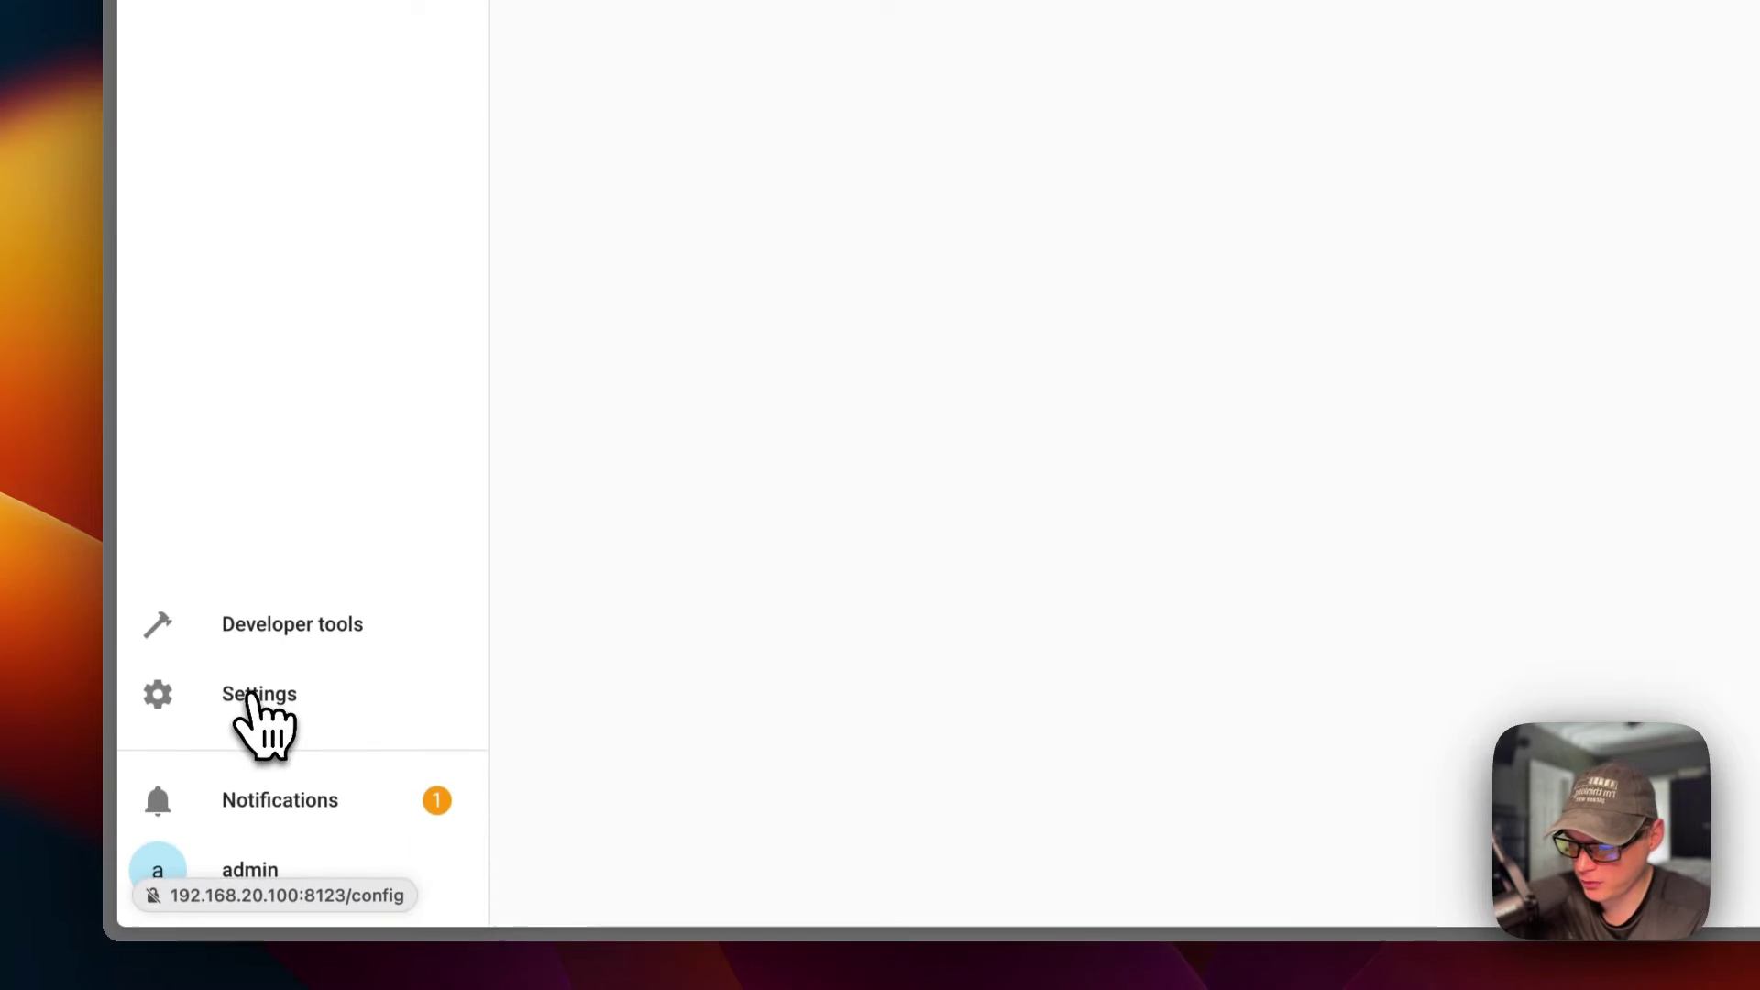
Start adding the HACS integration from the Devices & services settings
left_click(261, 699)
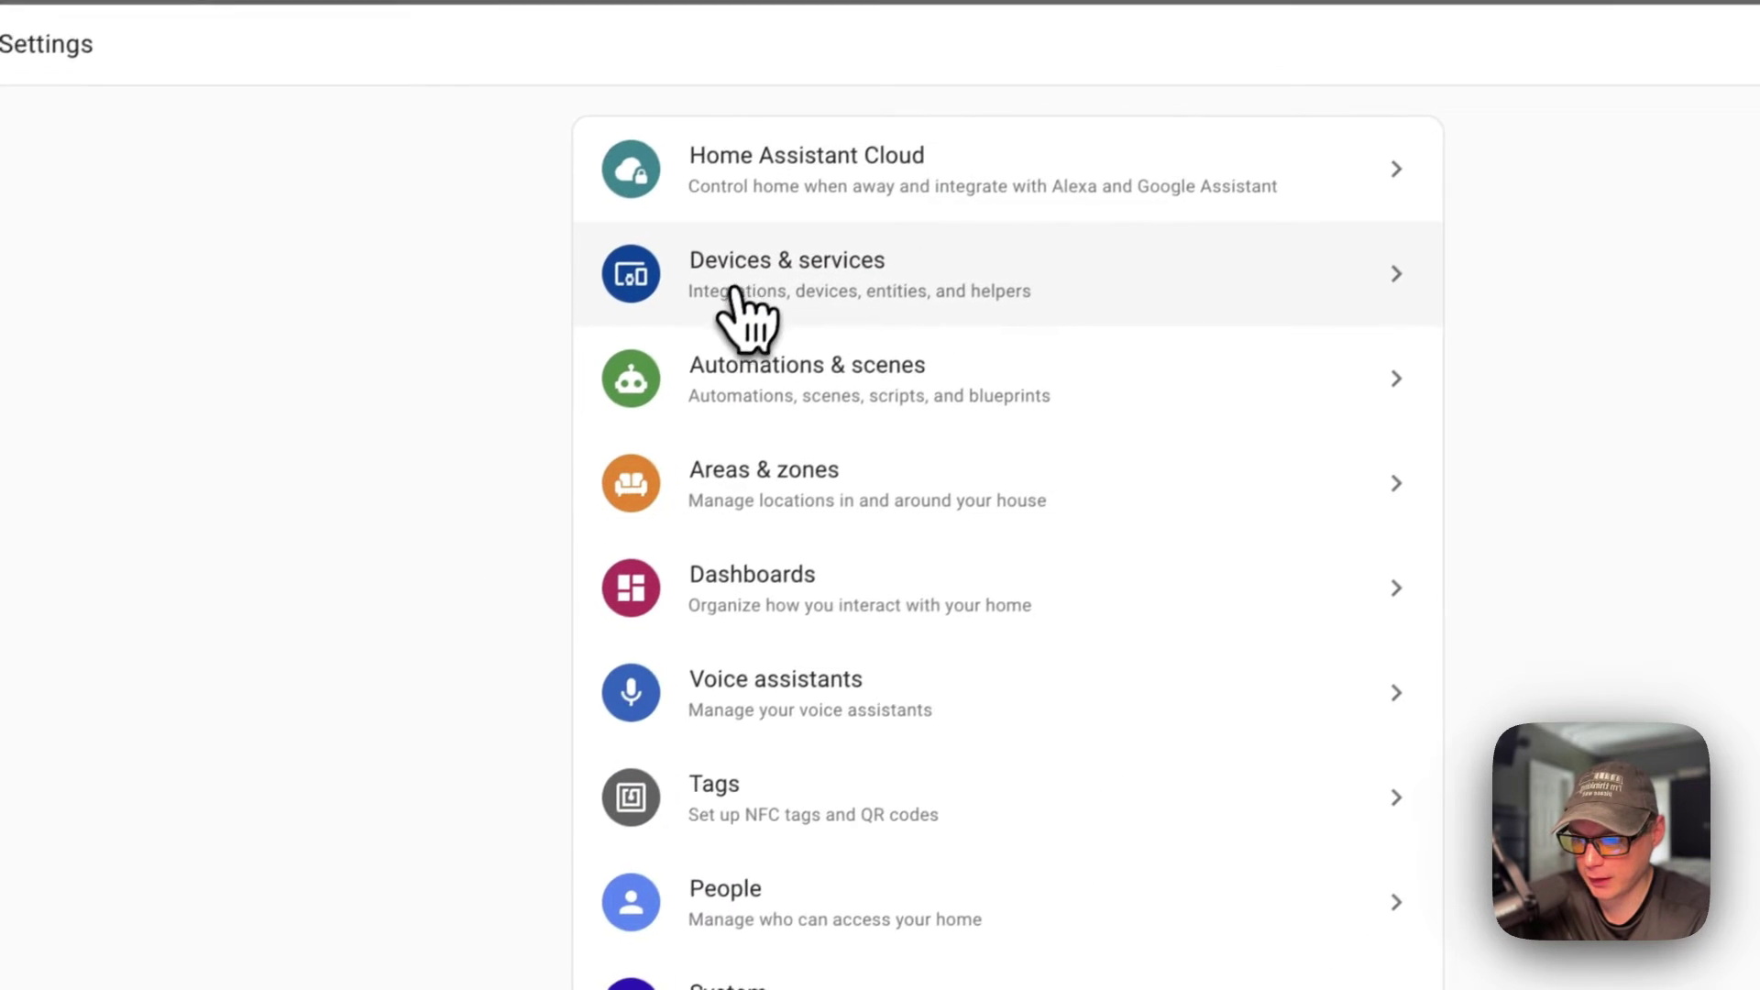
left_click(831, 286)
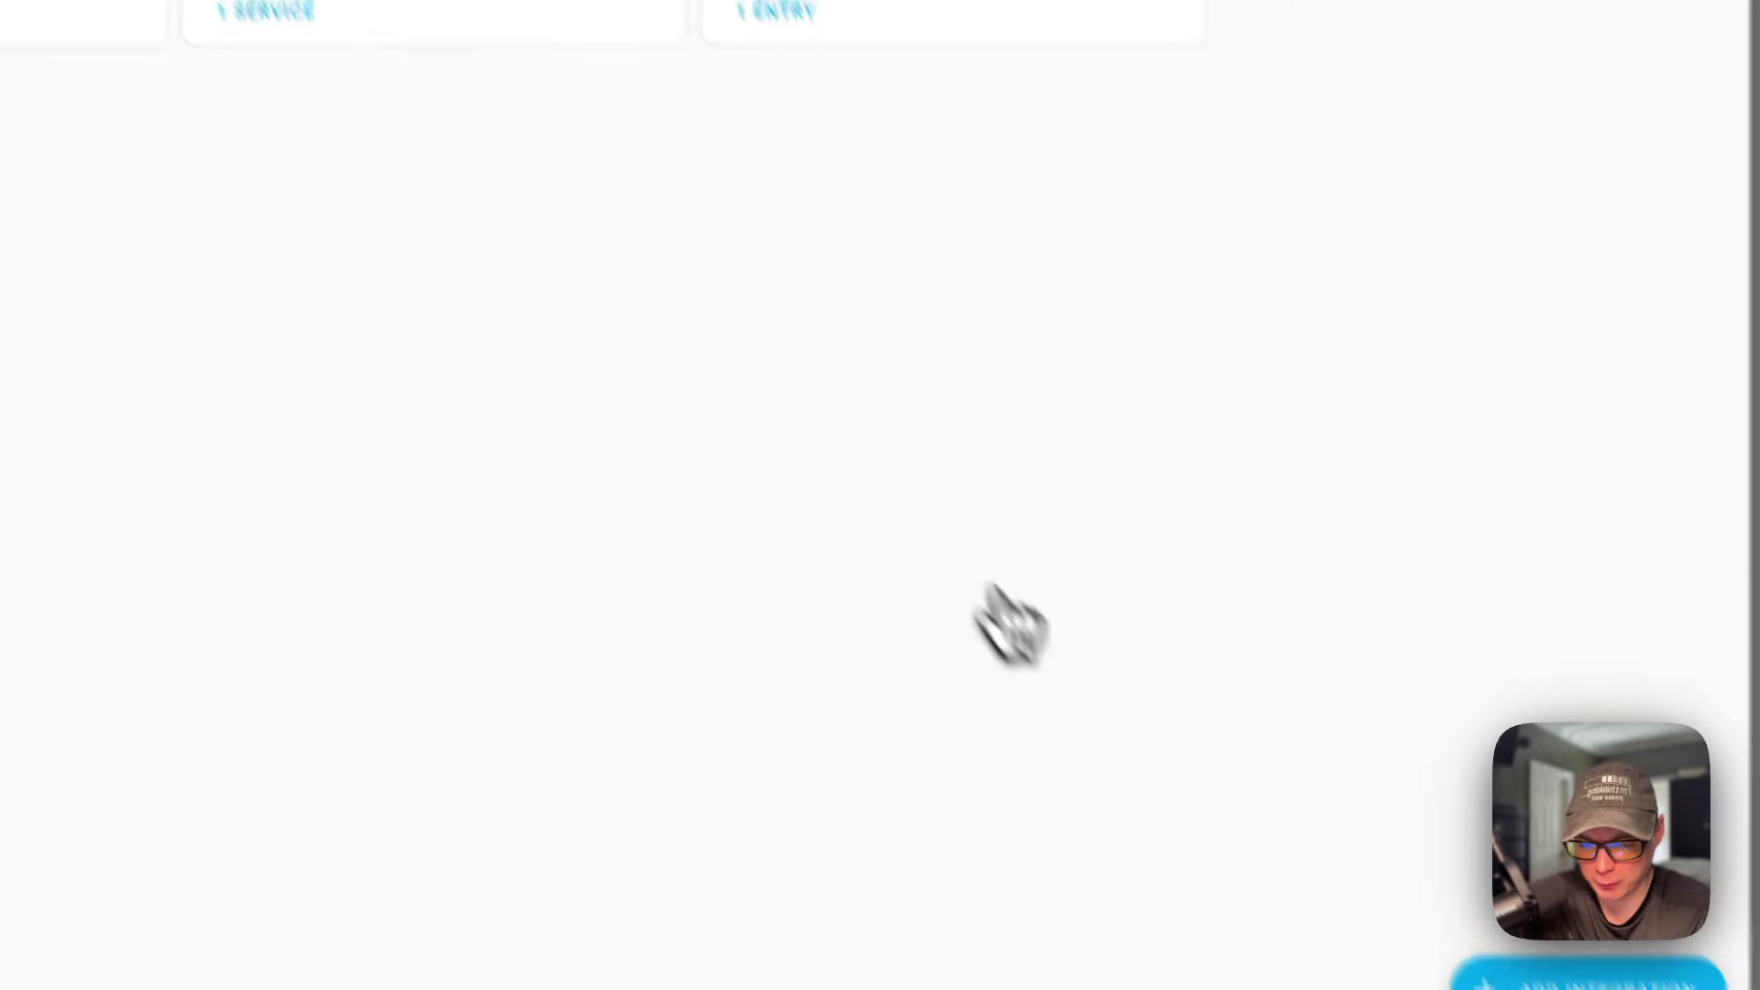
left_click(1549, 981)
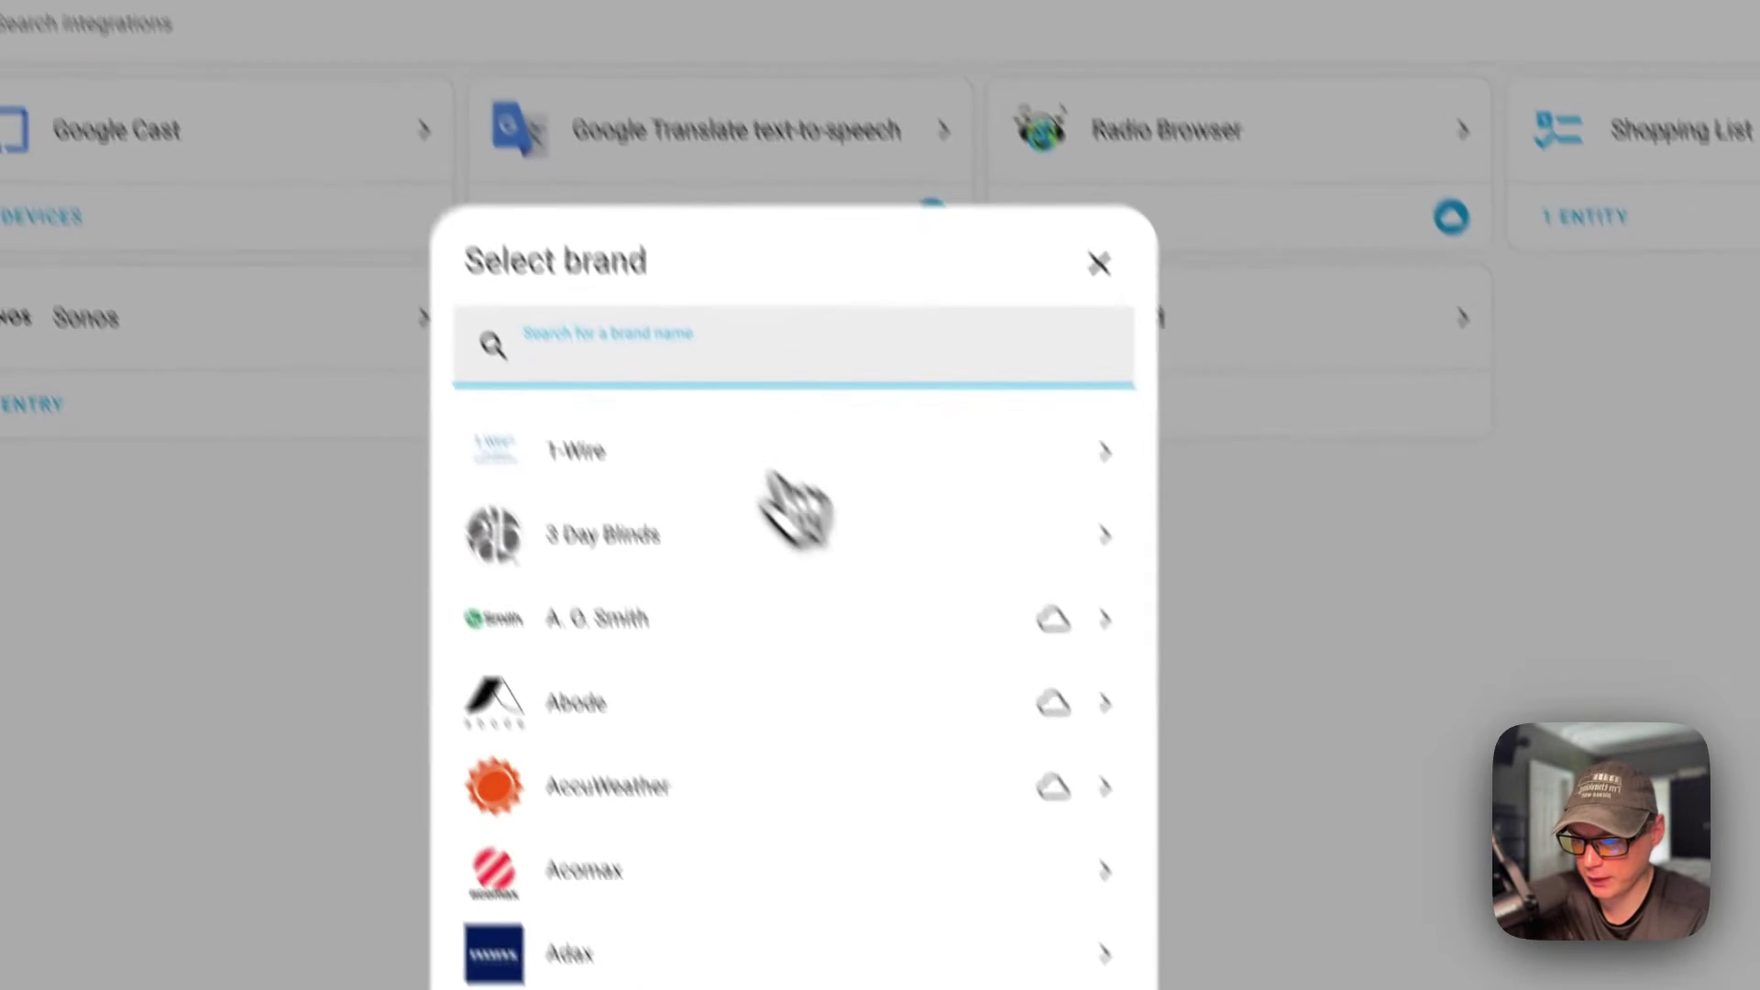
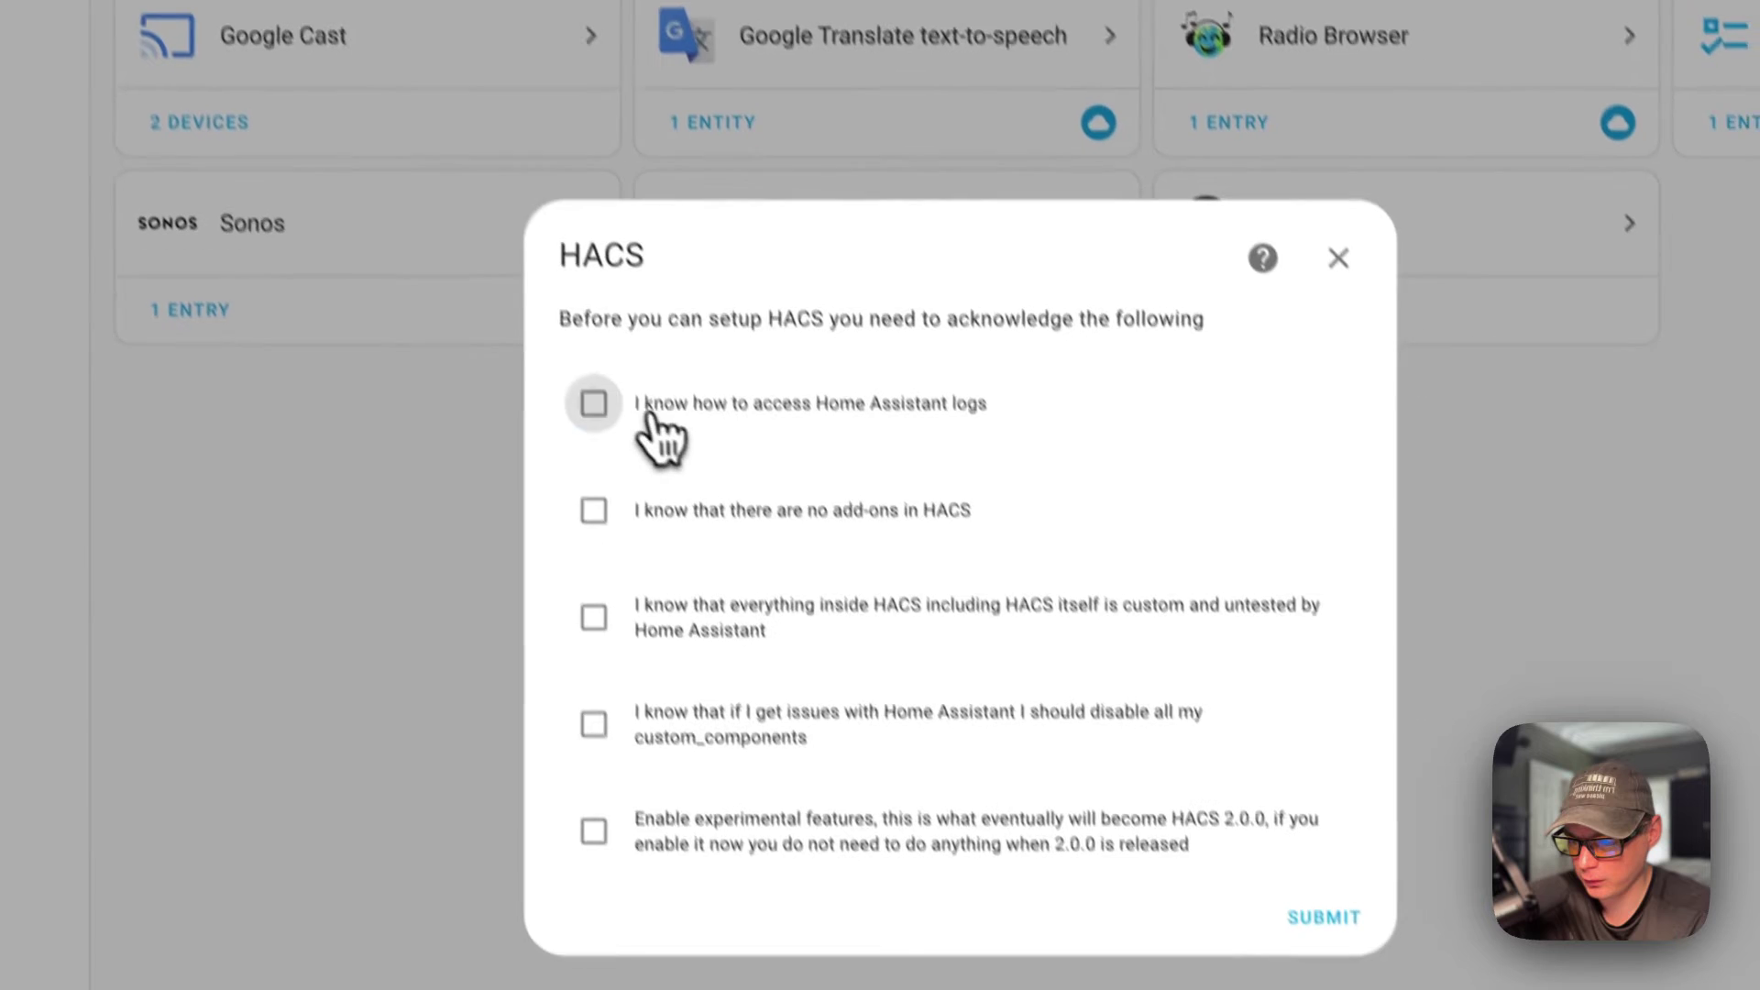
Accept all four HACS acknowledgements, enable the experimental features and submit the form
left_click(699, 505)
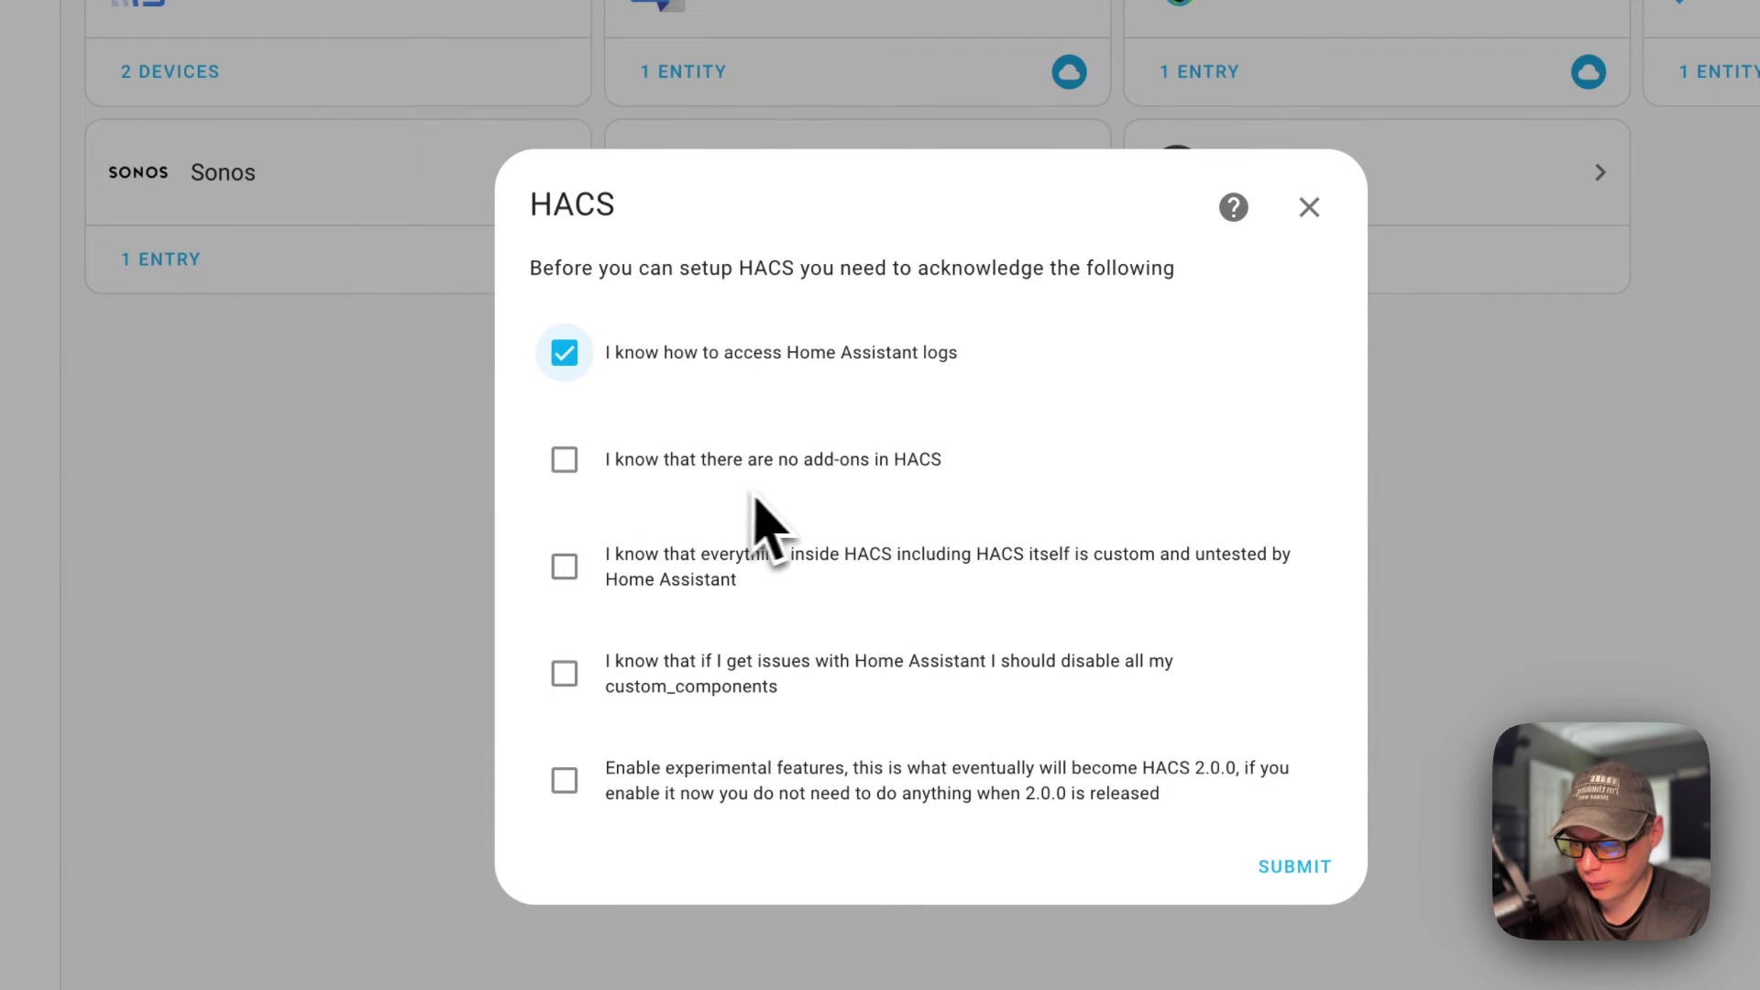
left_click(587, 465)
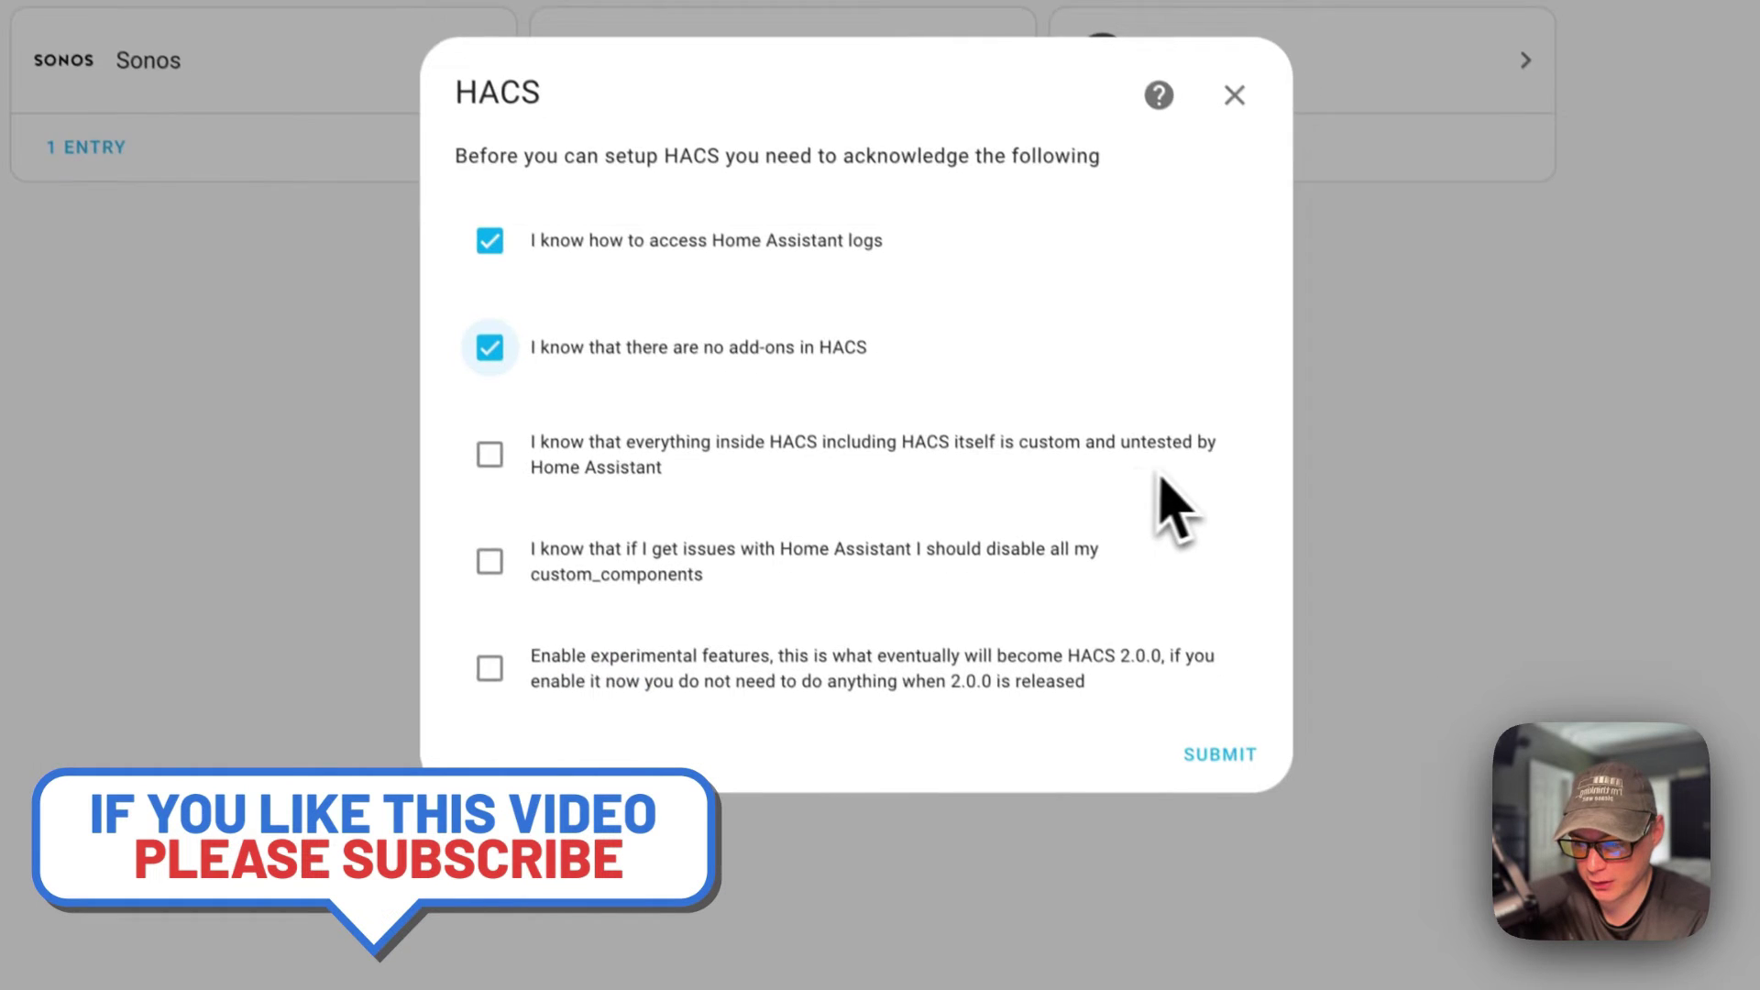
left_click(710, 434)
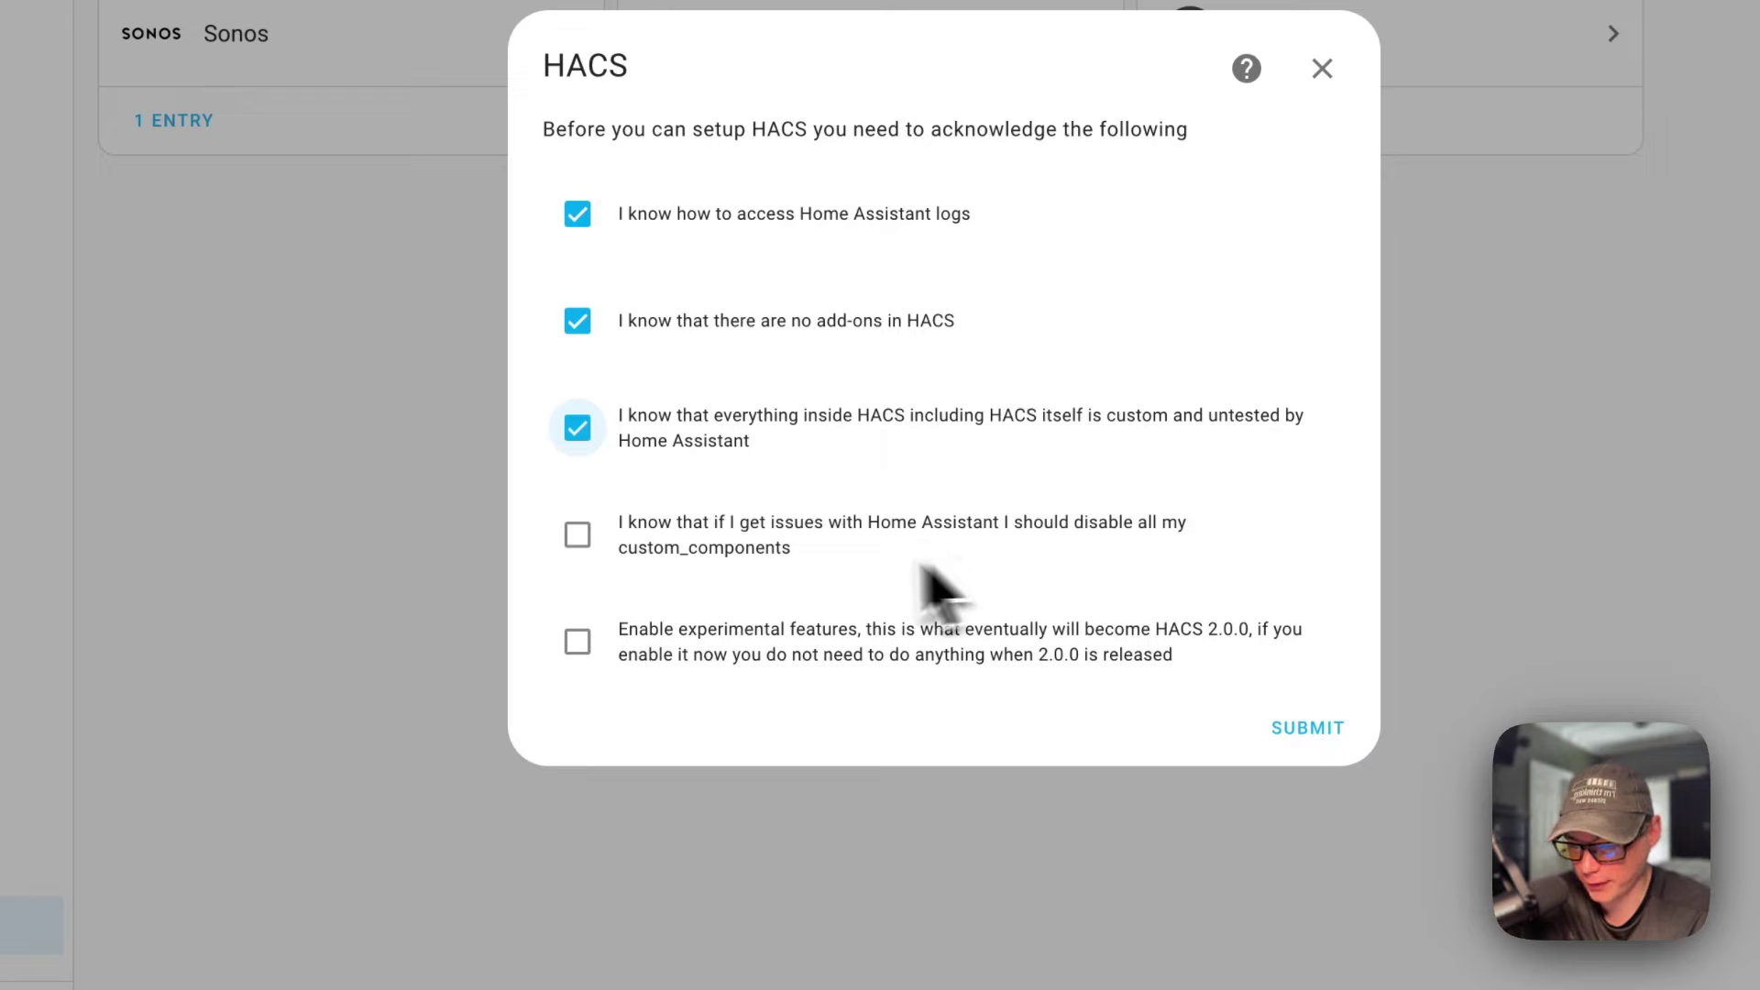
left_click(579, 539)
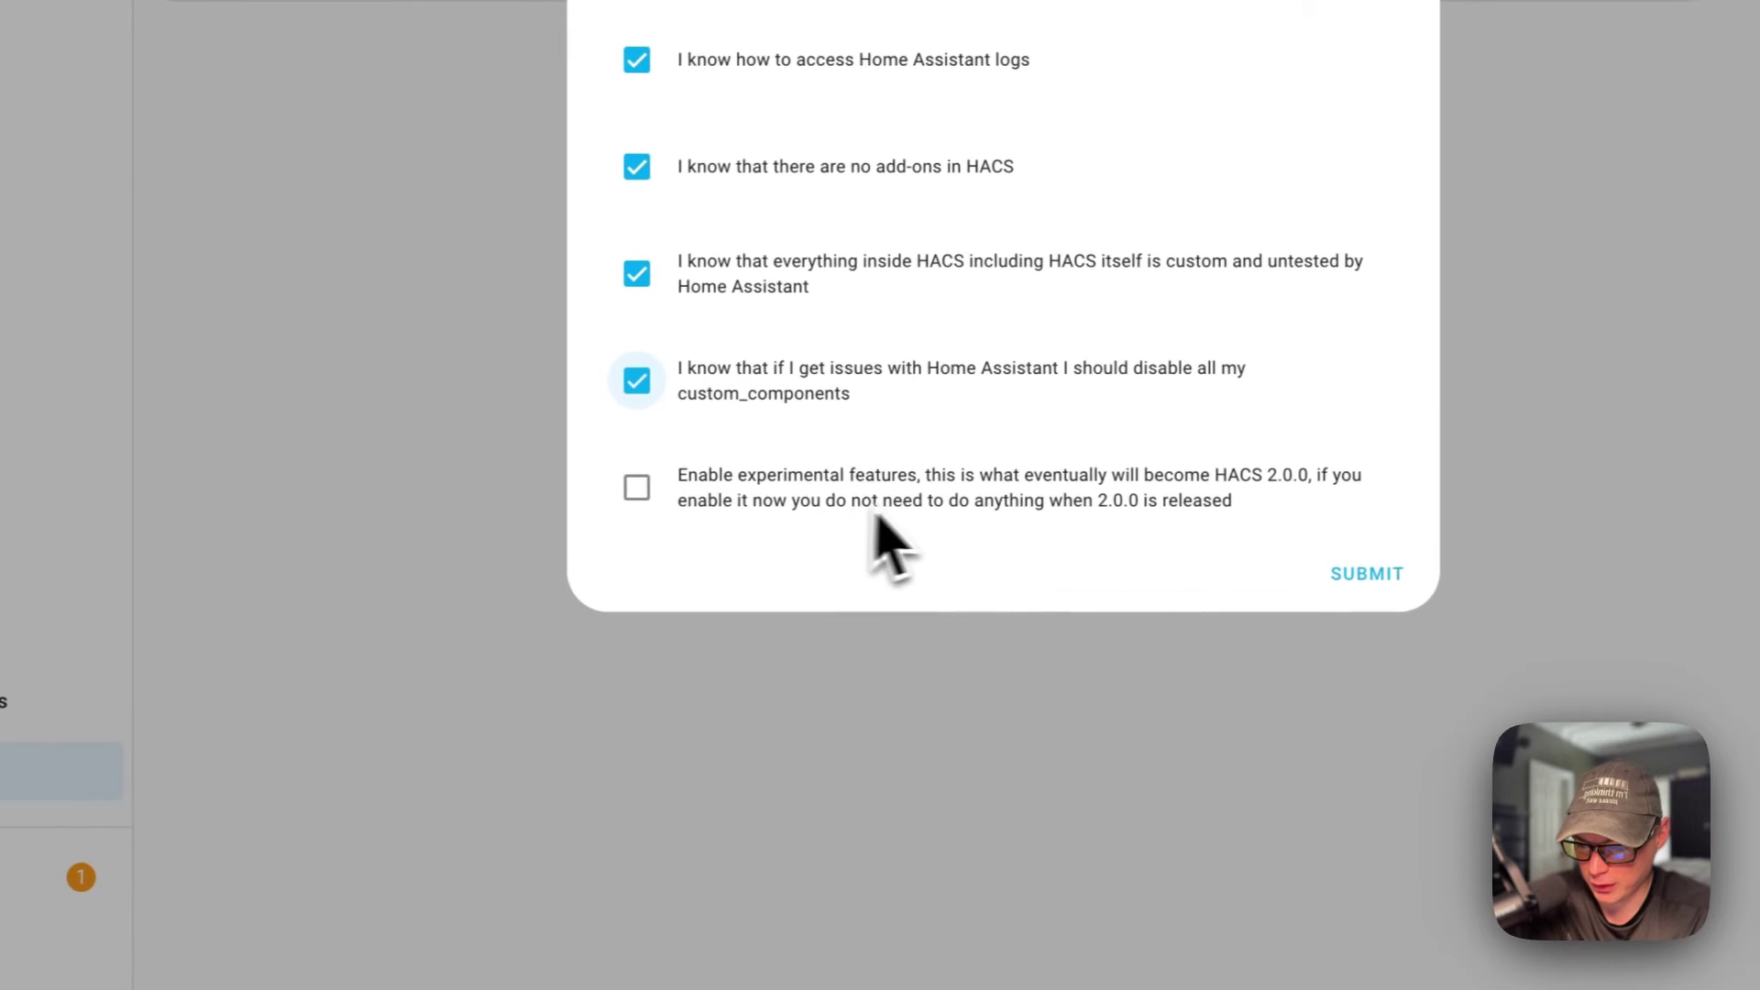
left_click(650, 488)
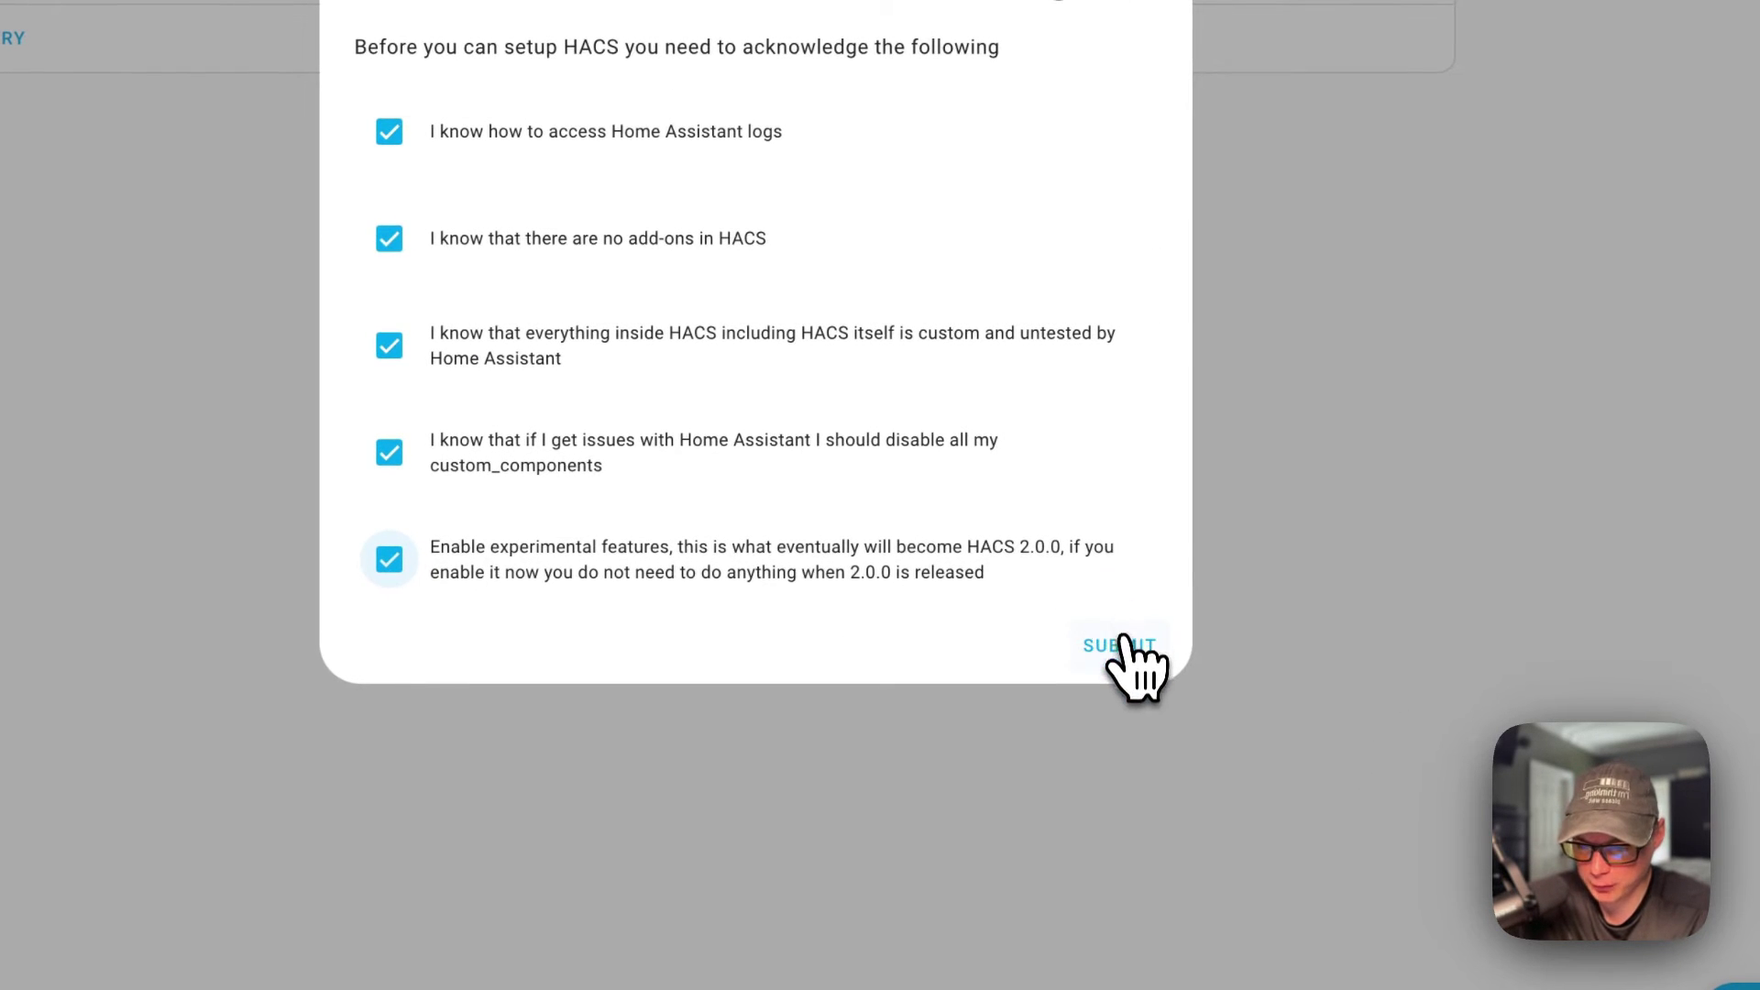
left_click(1120, 646)
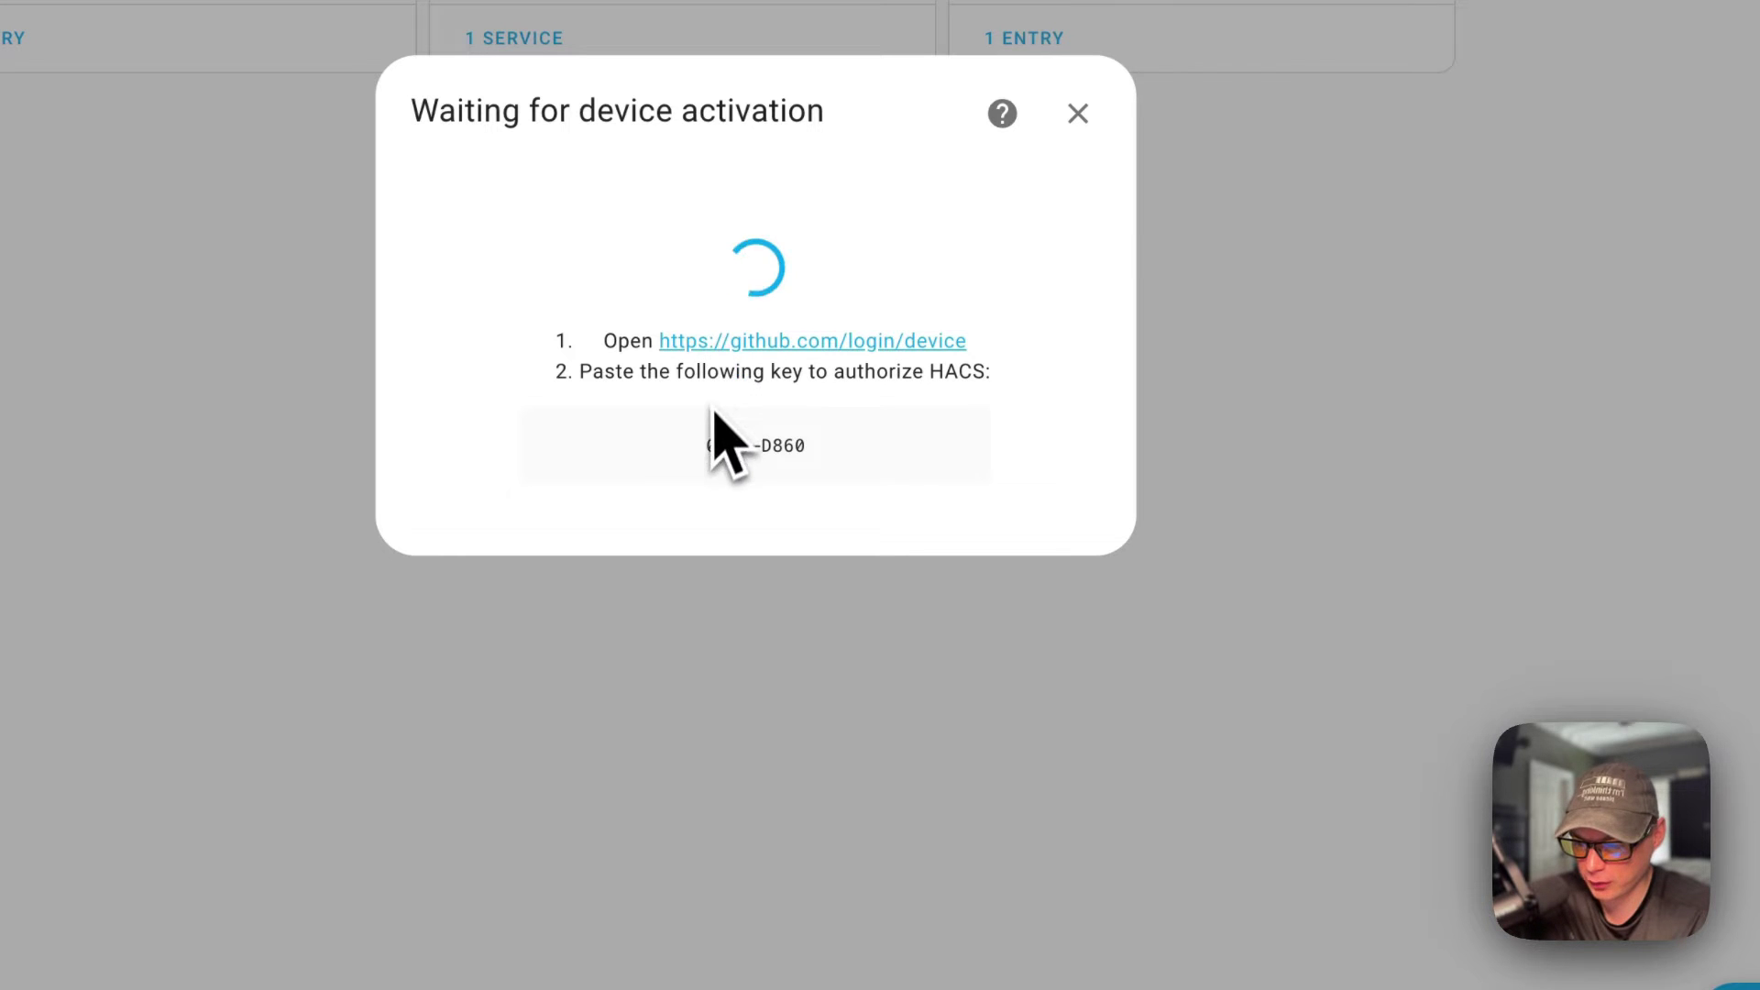
Authorize HACS on GitHub's device login page with the device activation key, finish the integration setup and reload Home Assistant
left_click_drag(704, 447, 825, 456)
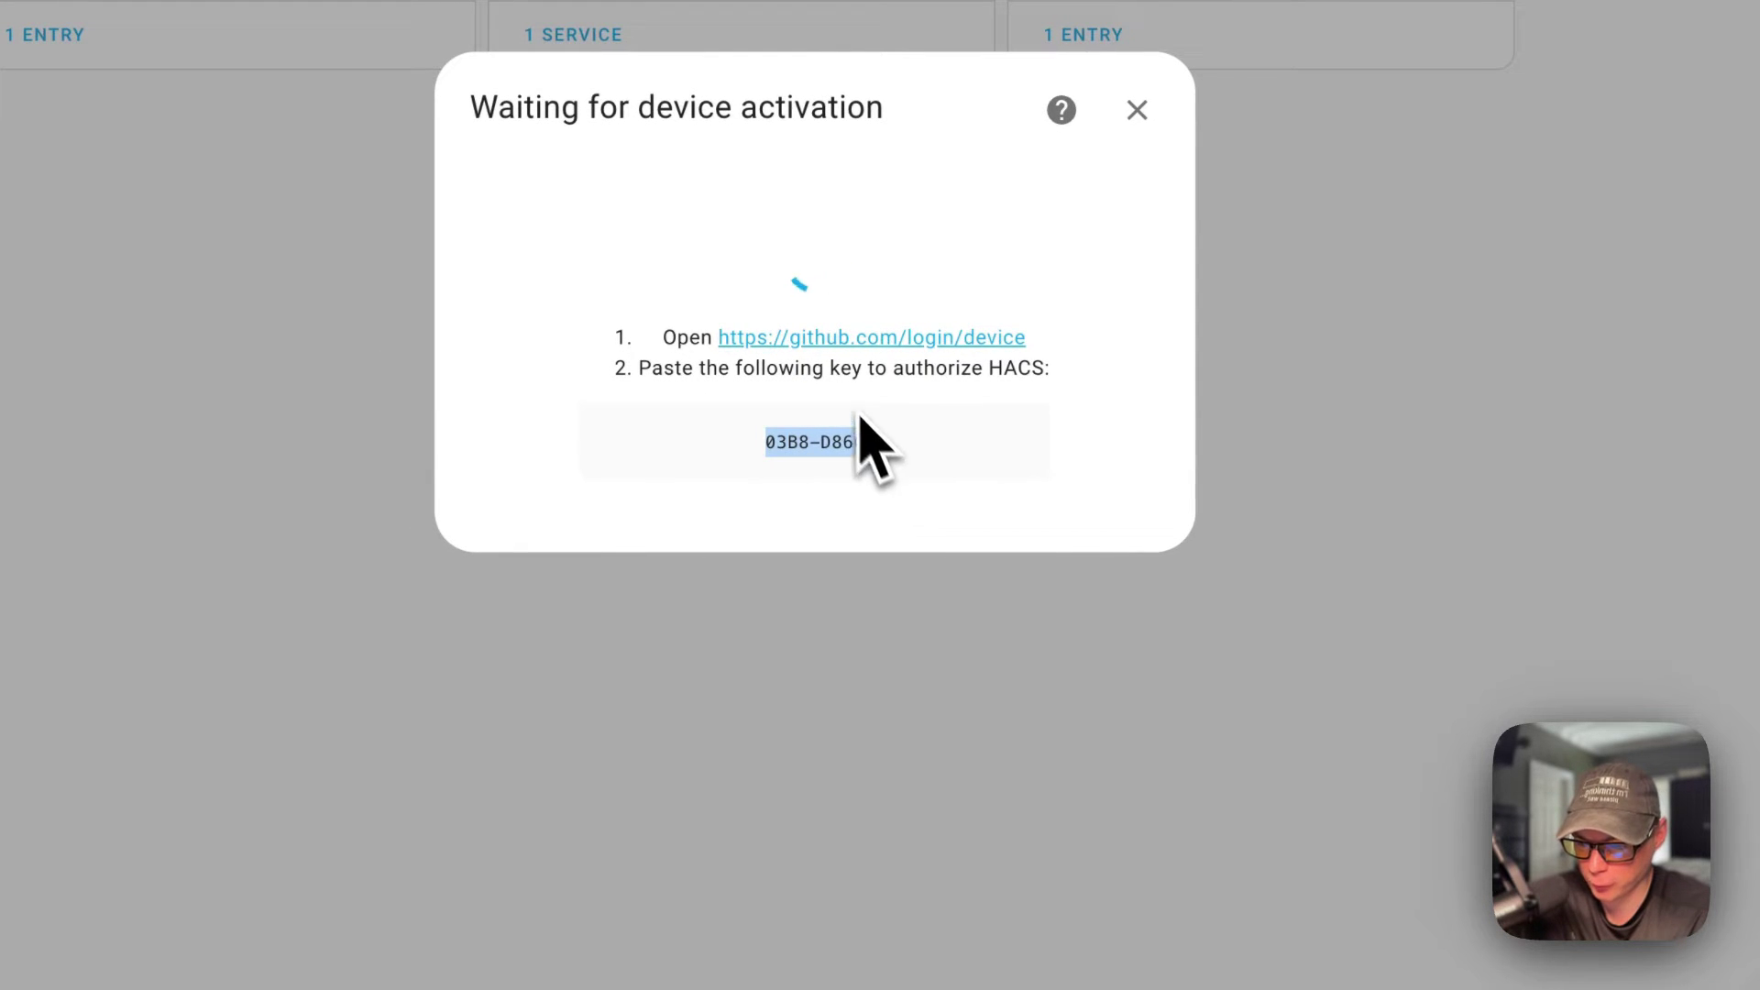
key("super+c")
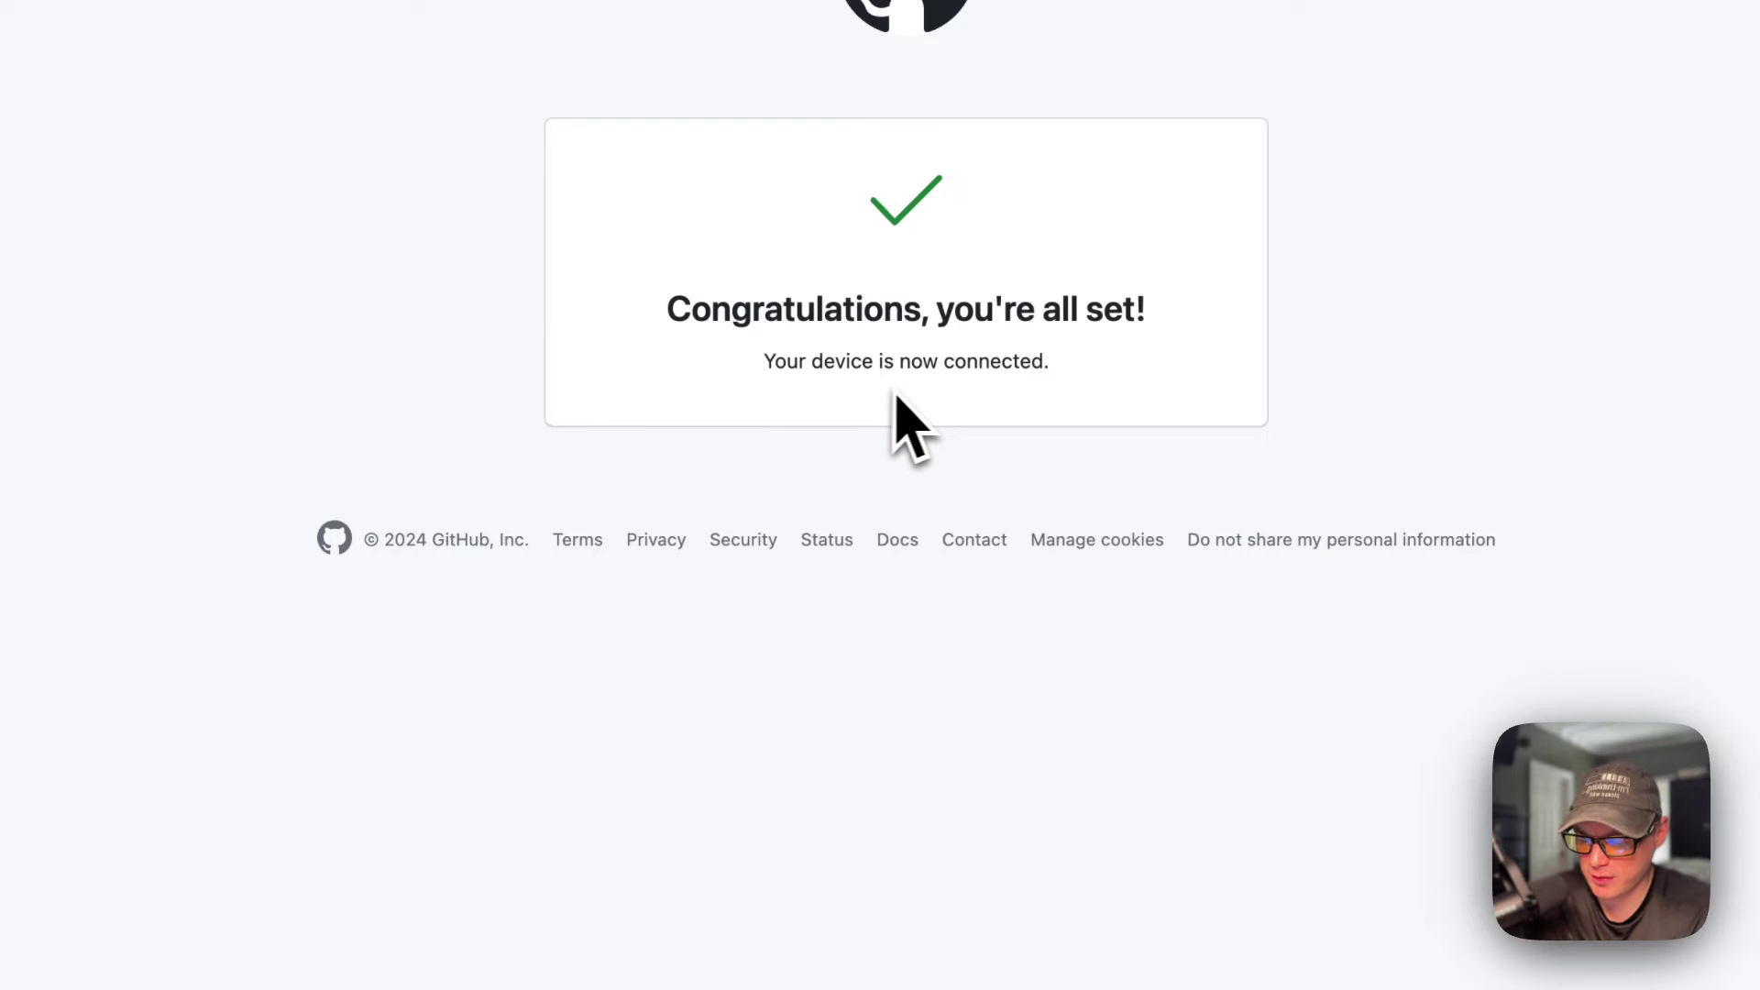
key("super+w")
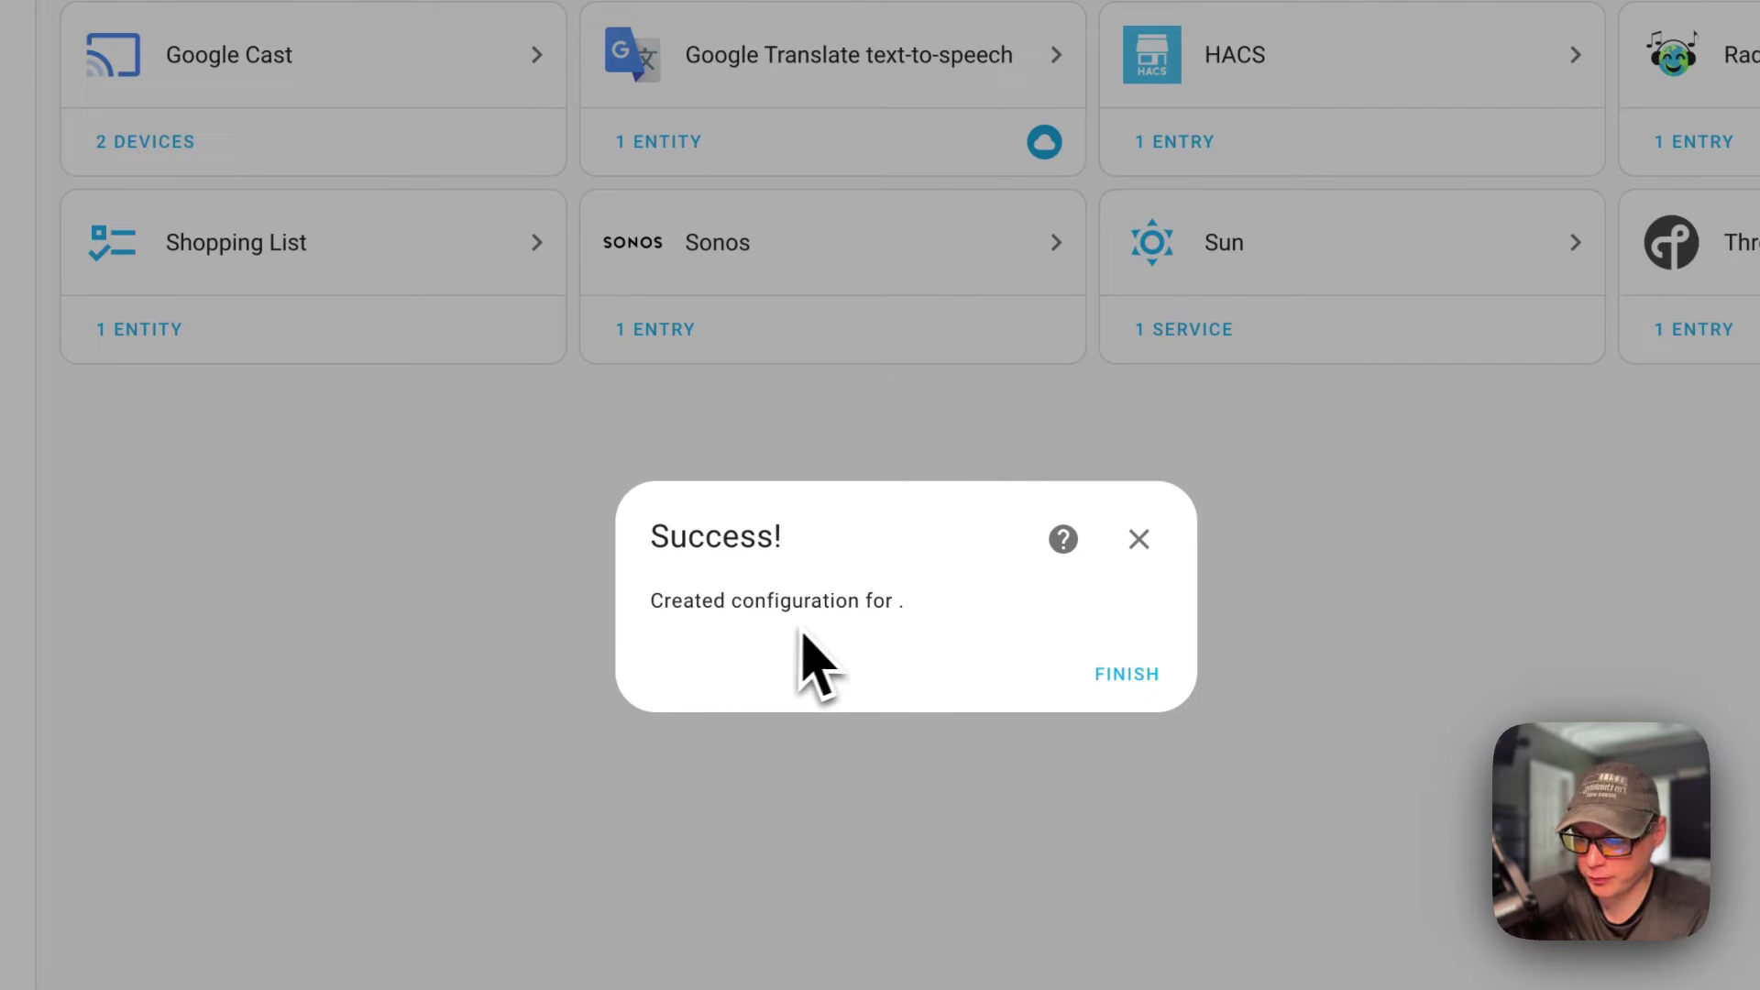
left_click(1104, 676)
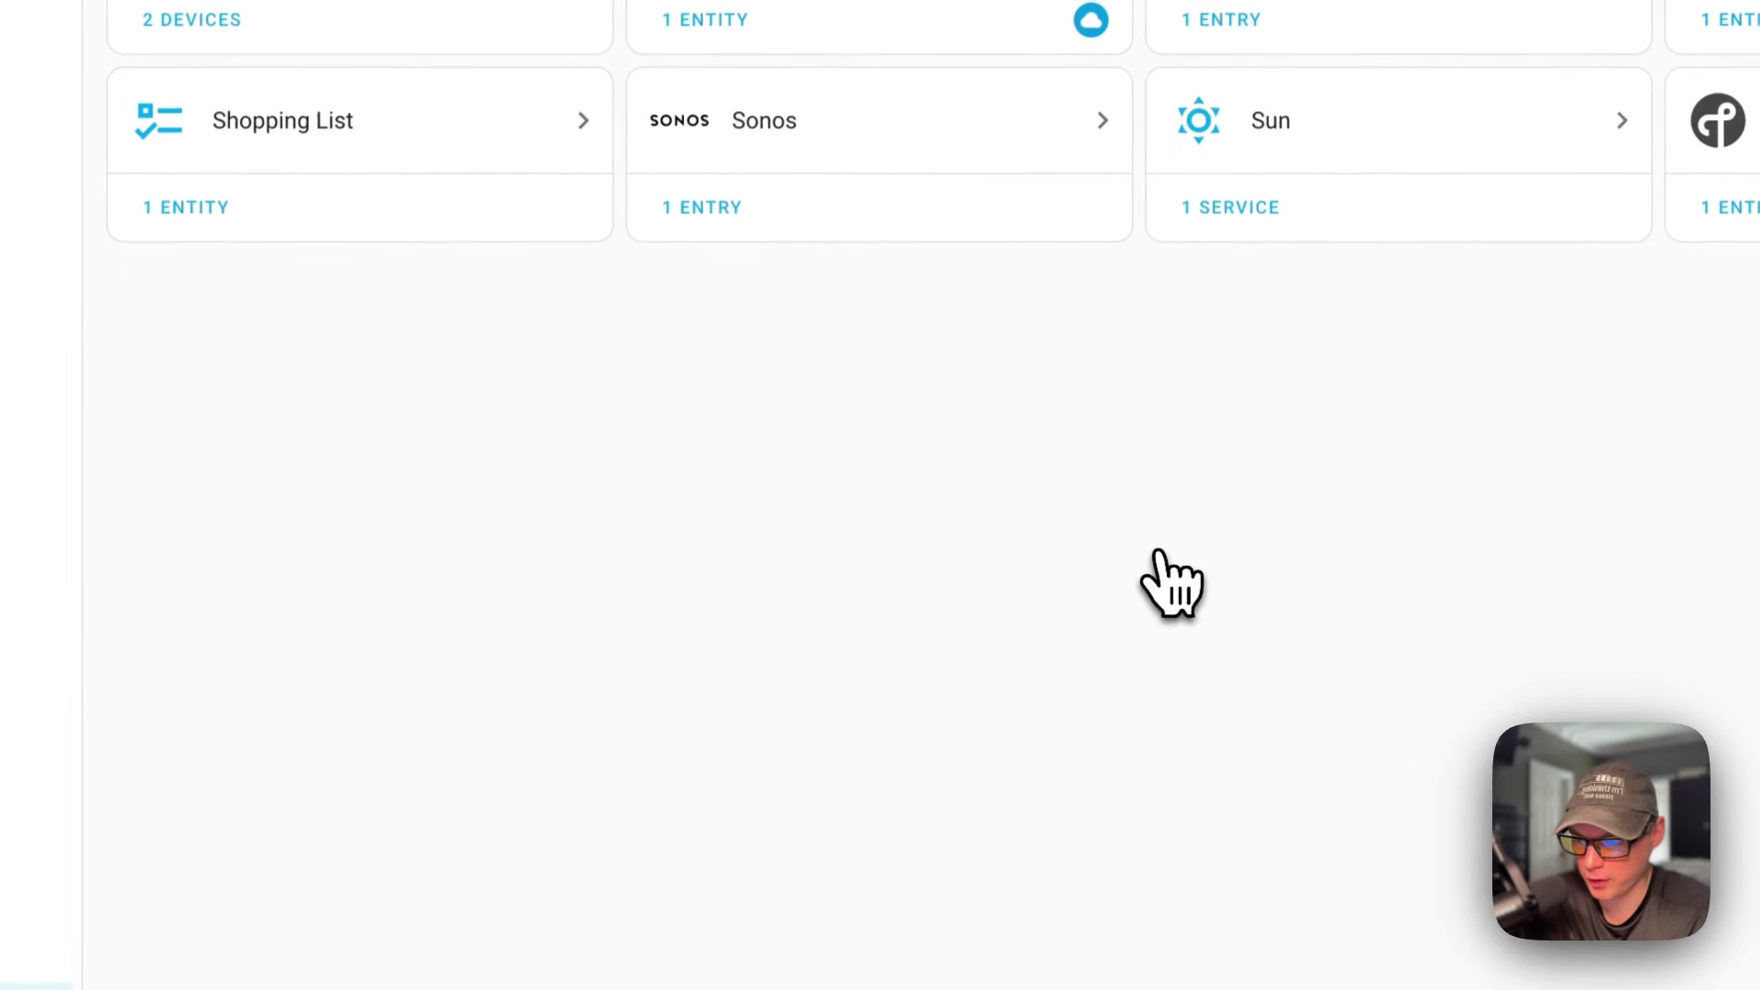
key("super+r")
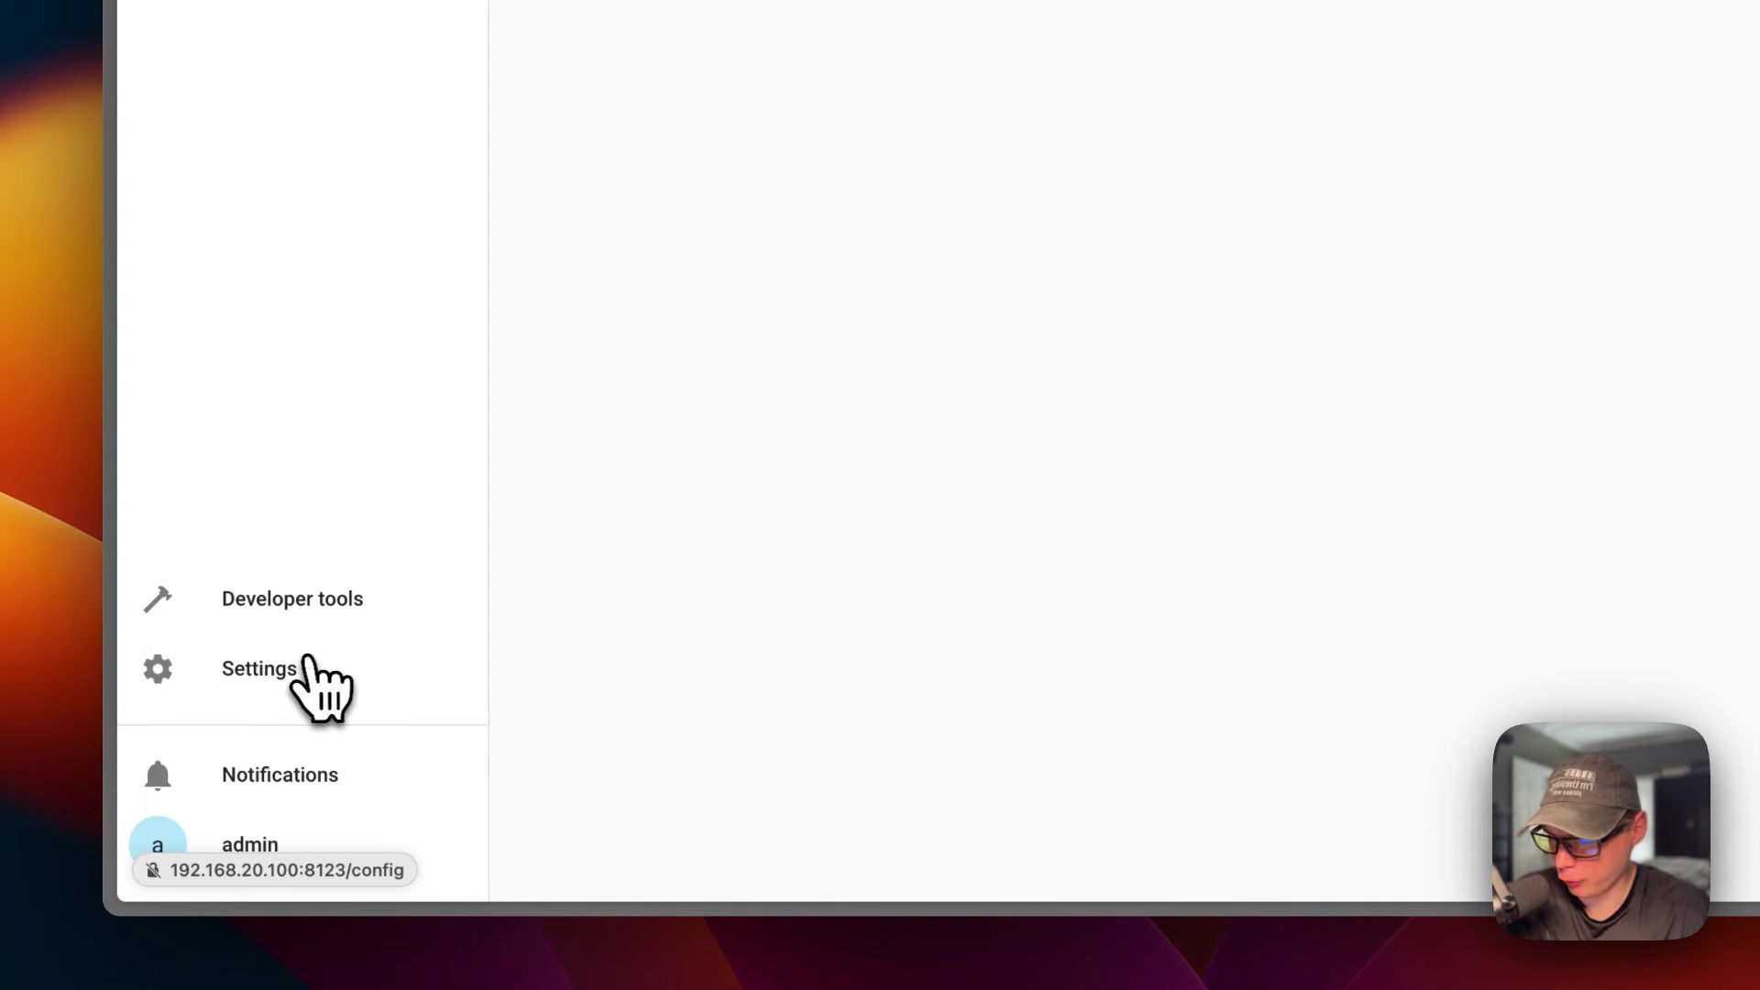
Open the system logs and examine the traceback of the Sonos "Task exception was never retrieved" error
left_click(273, 678)
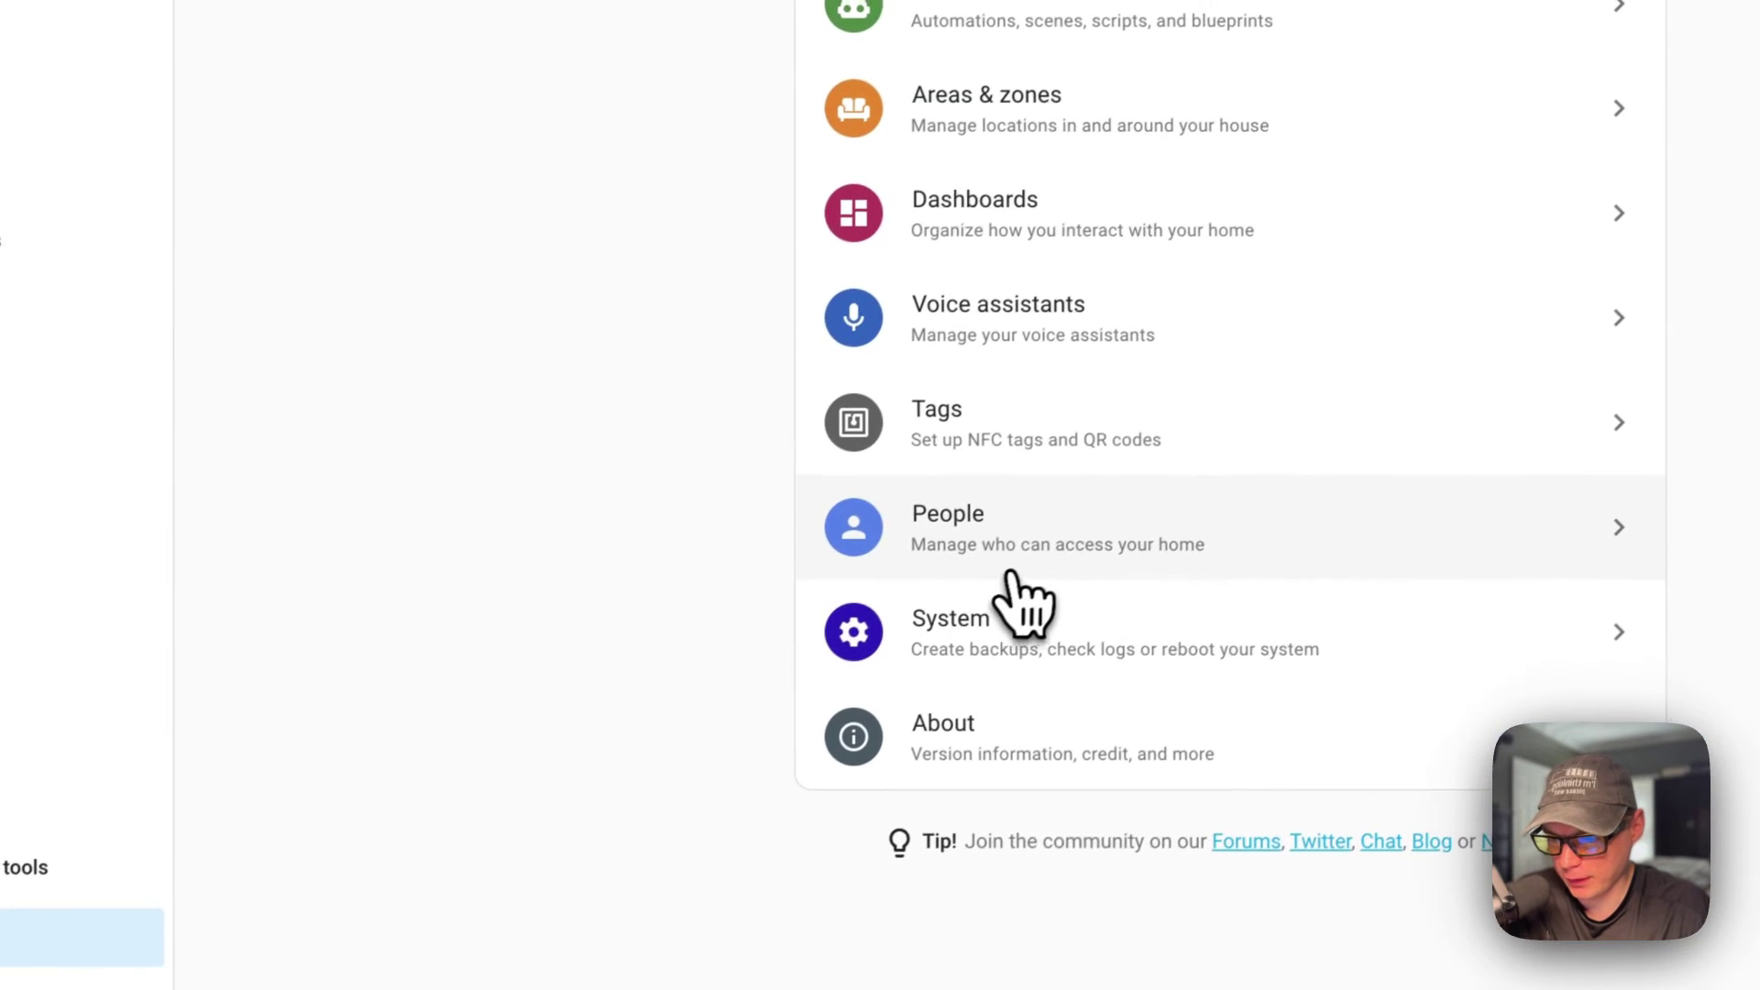
left_click(1011, 605)
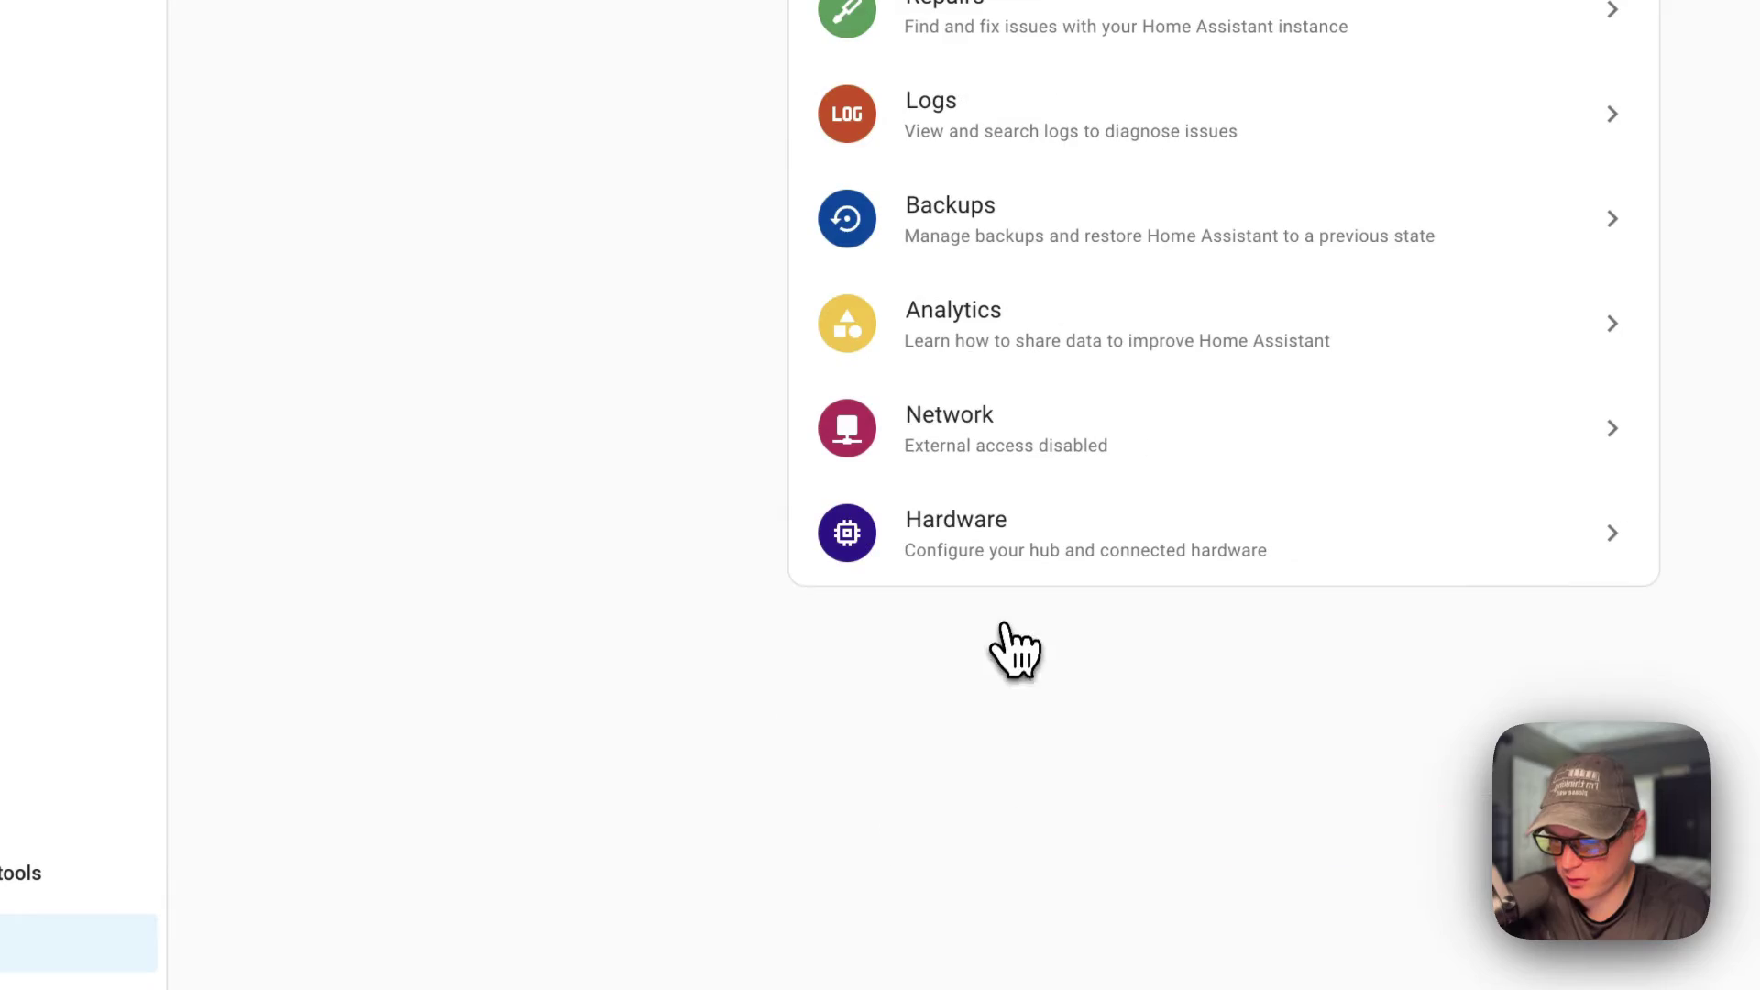
left_click(974, 138)
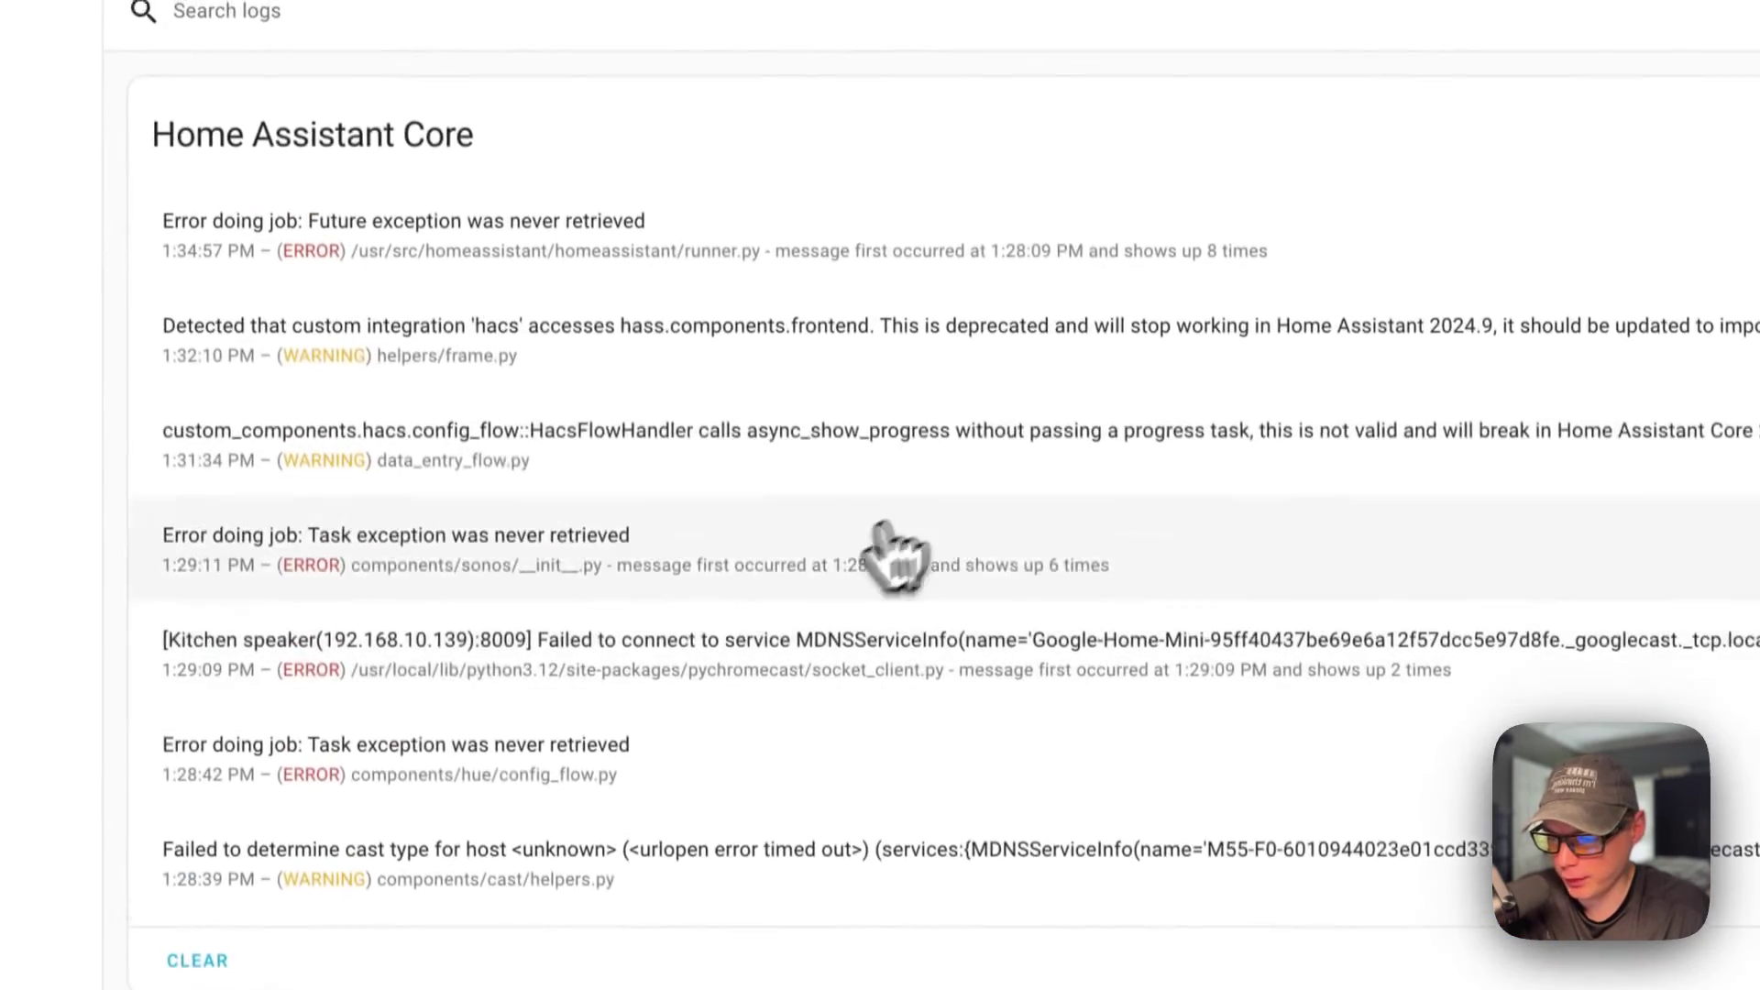
left_click(738, 564)
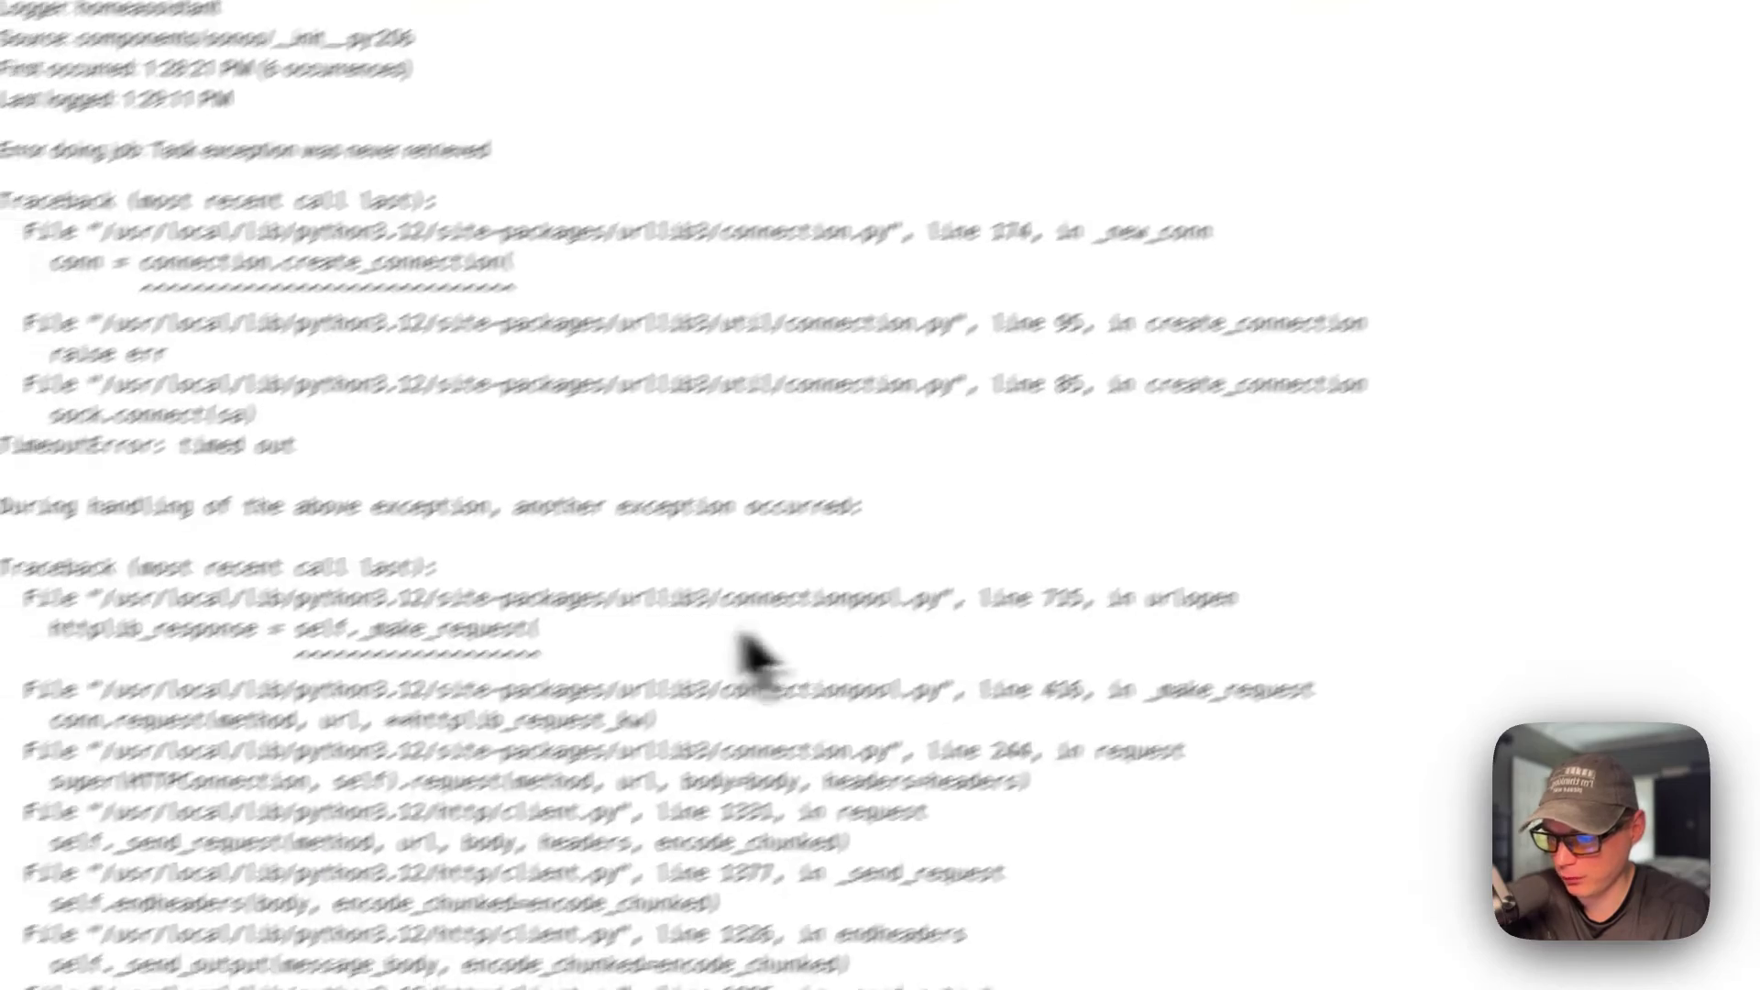
scroll(642, 632, "down", 10)
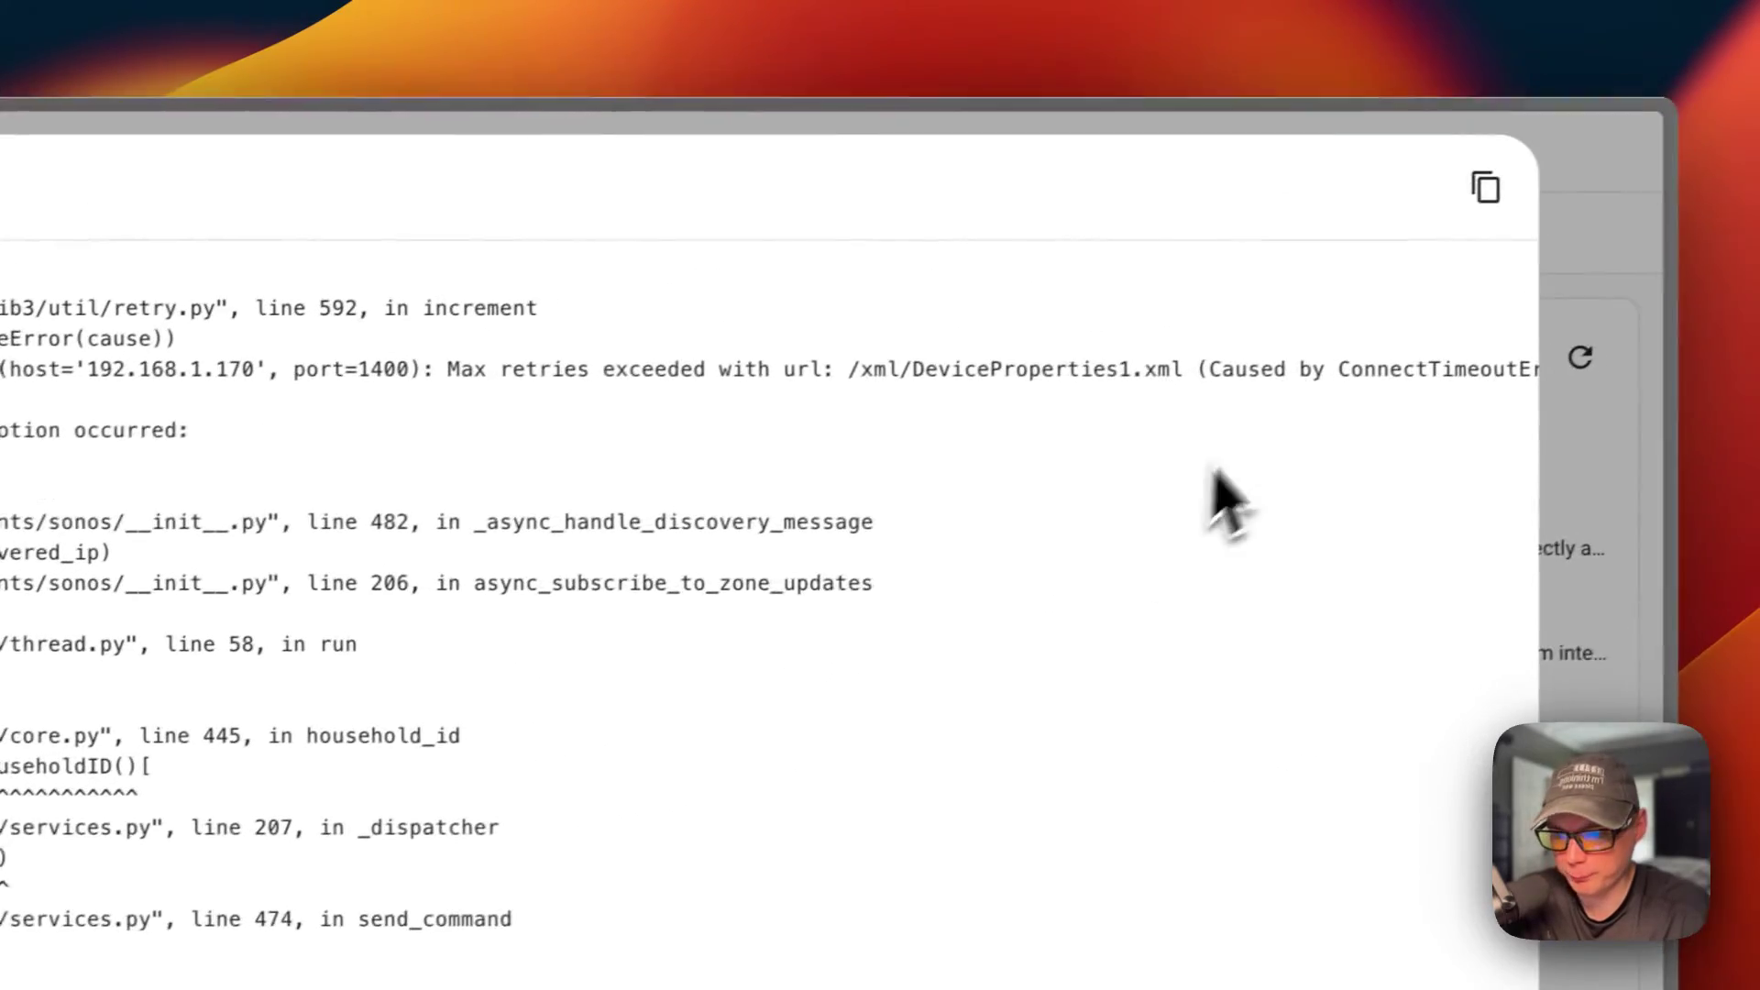
key("Escape")
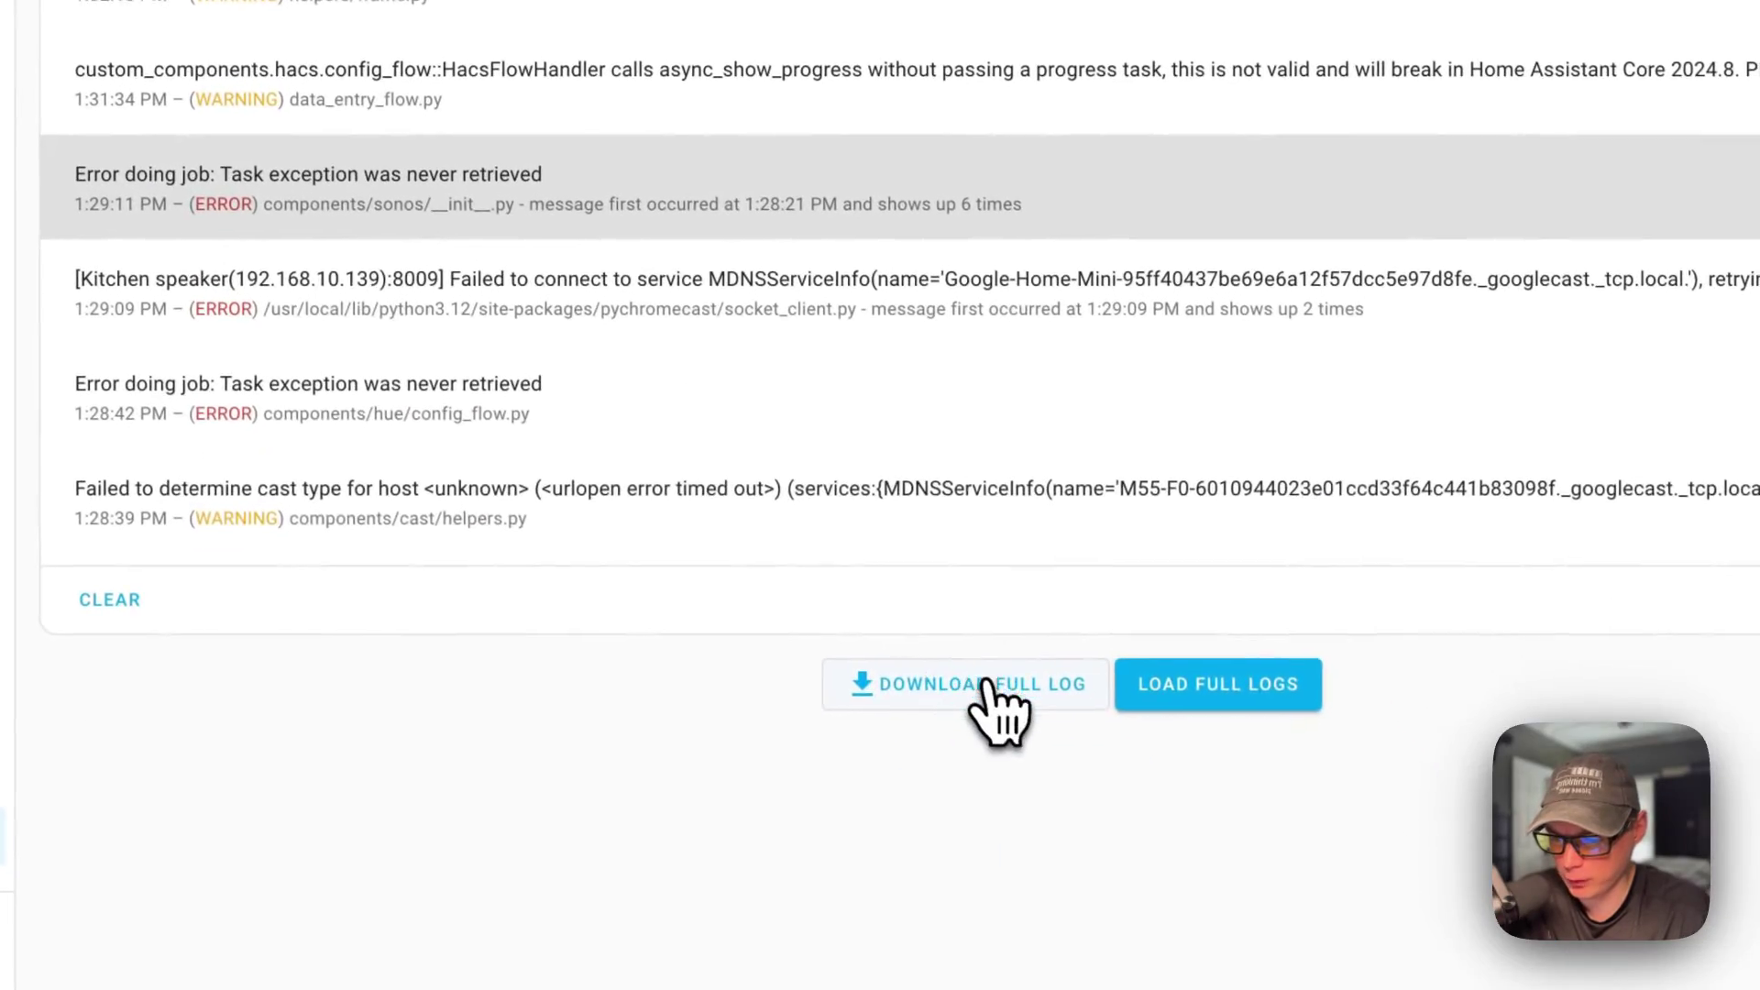
Load the full Home Assistant Core logs and look through their first entries
left_click(1180, 696)
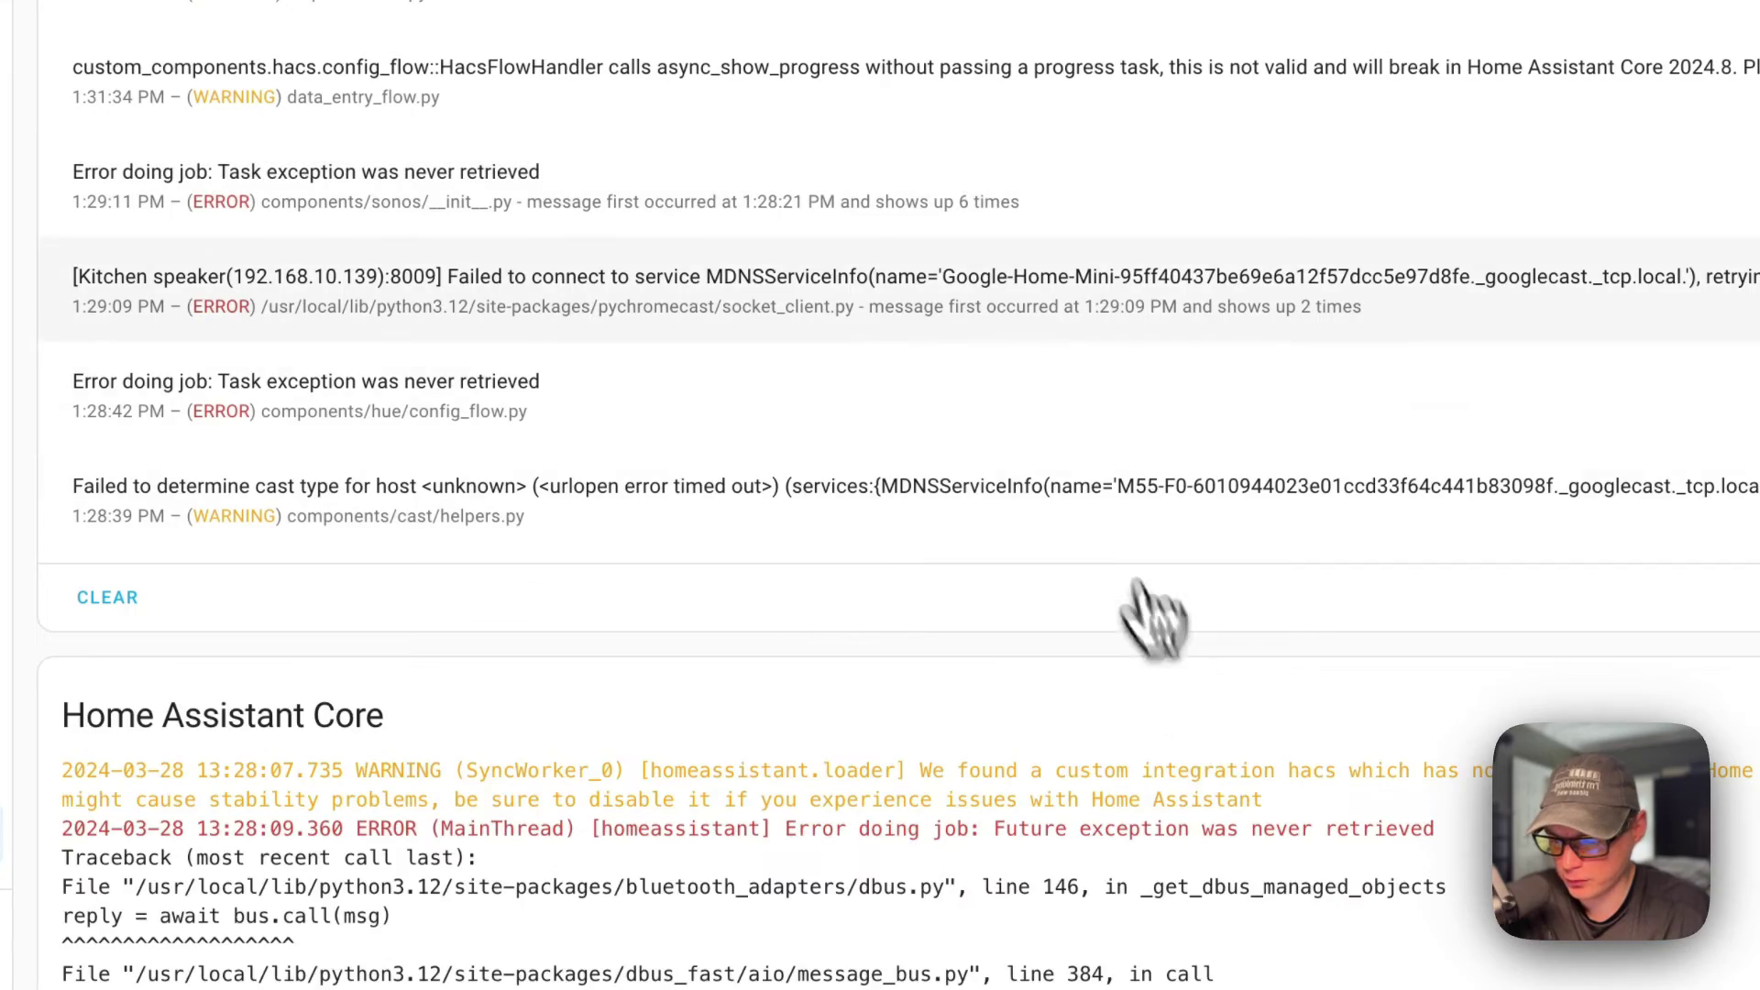
scroll(999, 438, "down", 5)
scroll(972, 430, "down", 3)
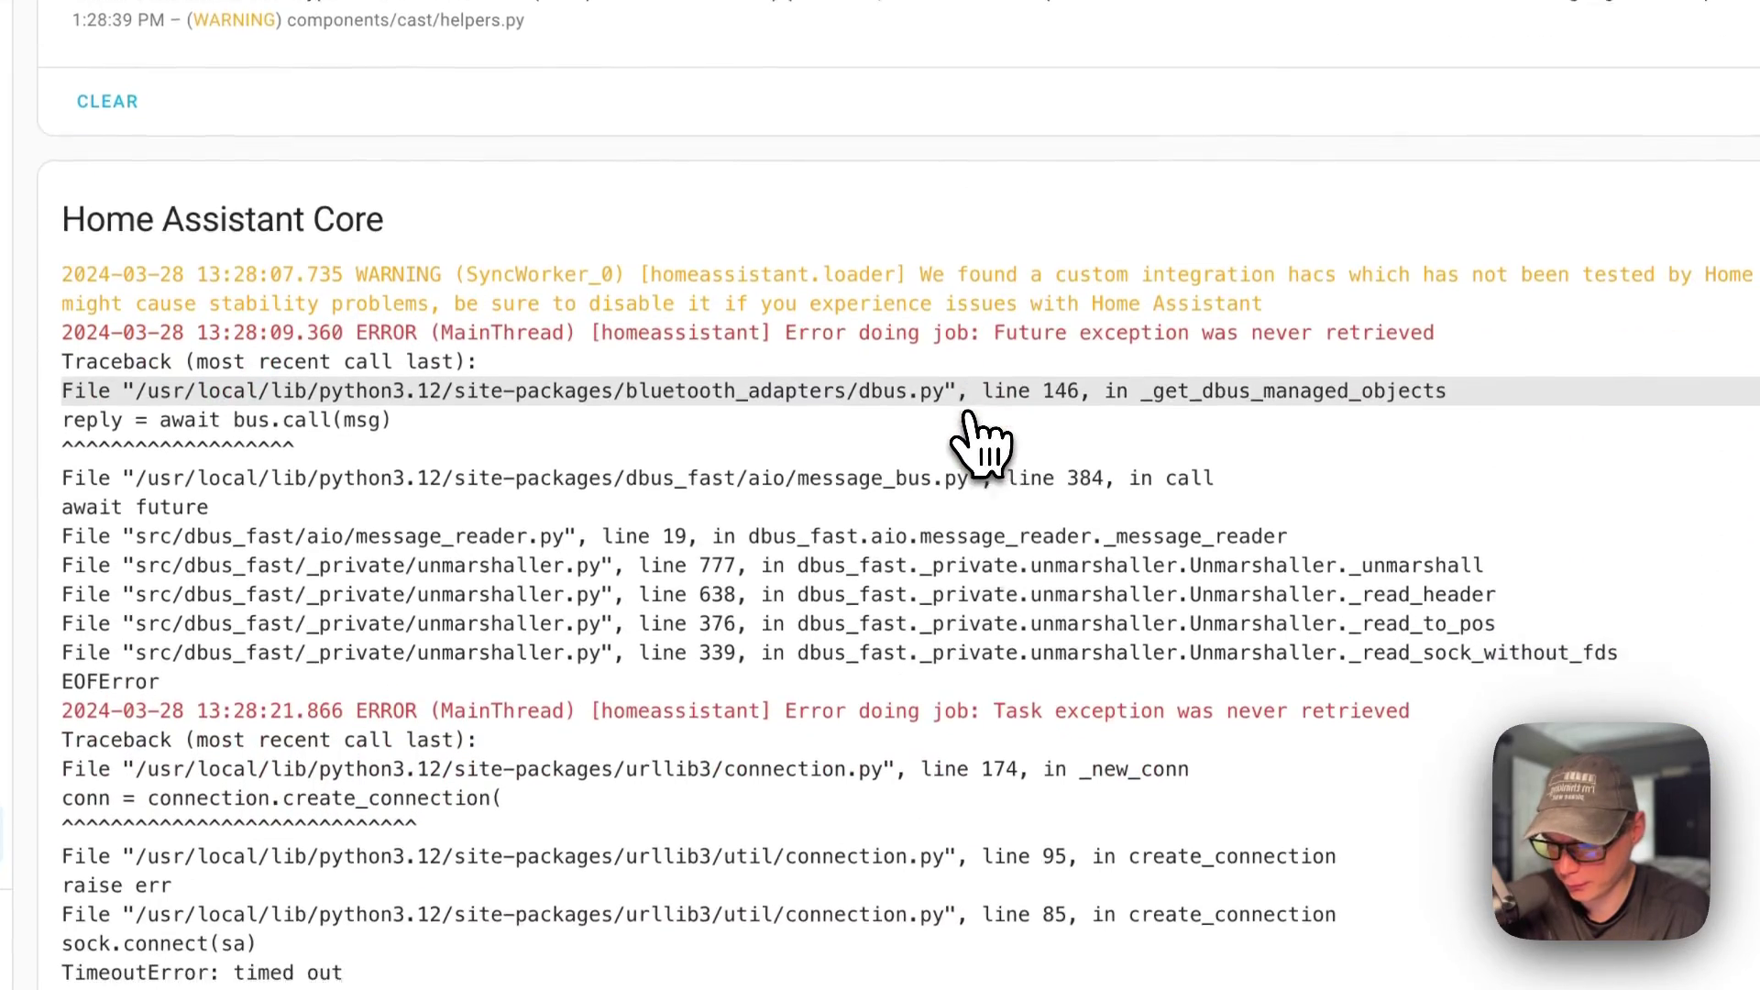
scroll(954, 523, "up", 10)
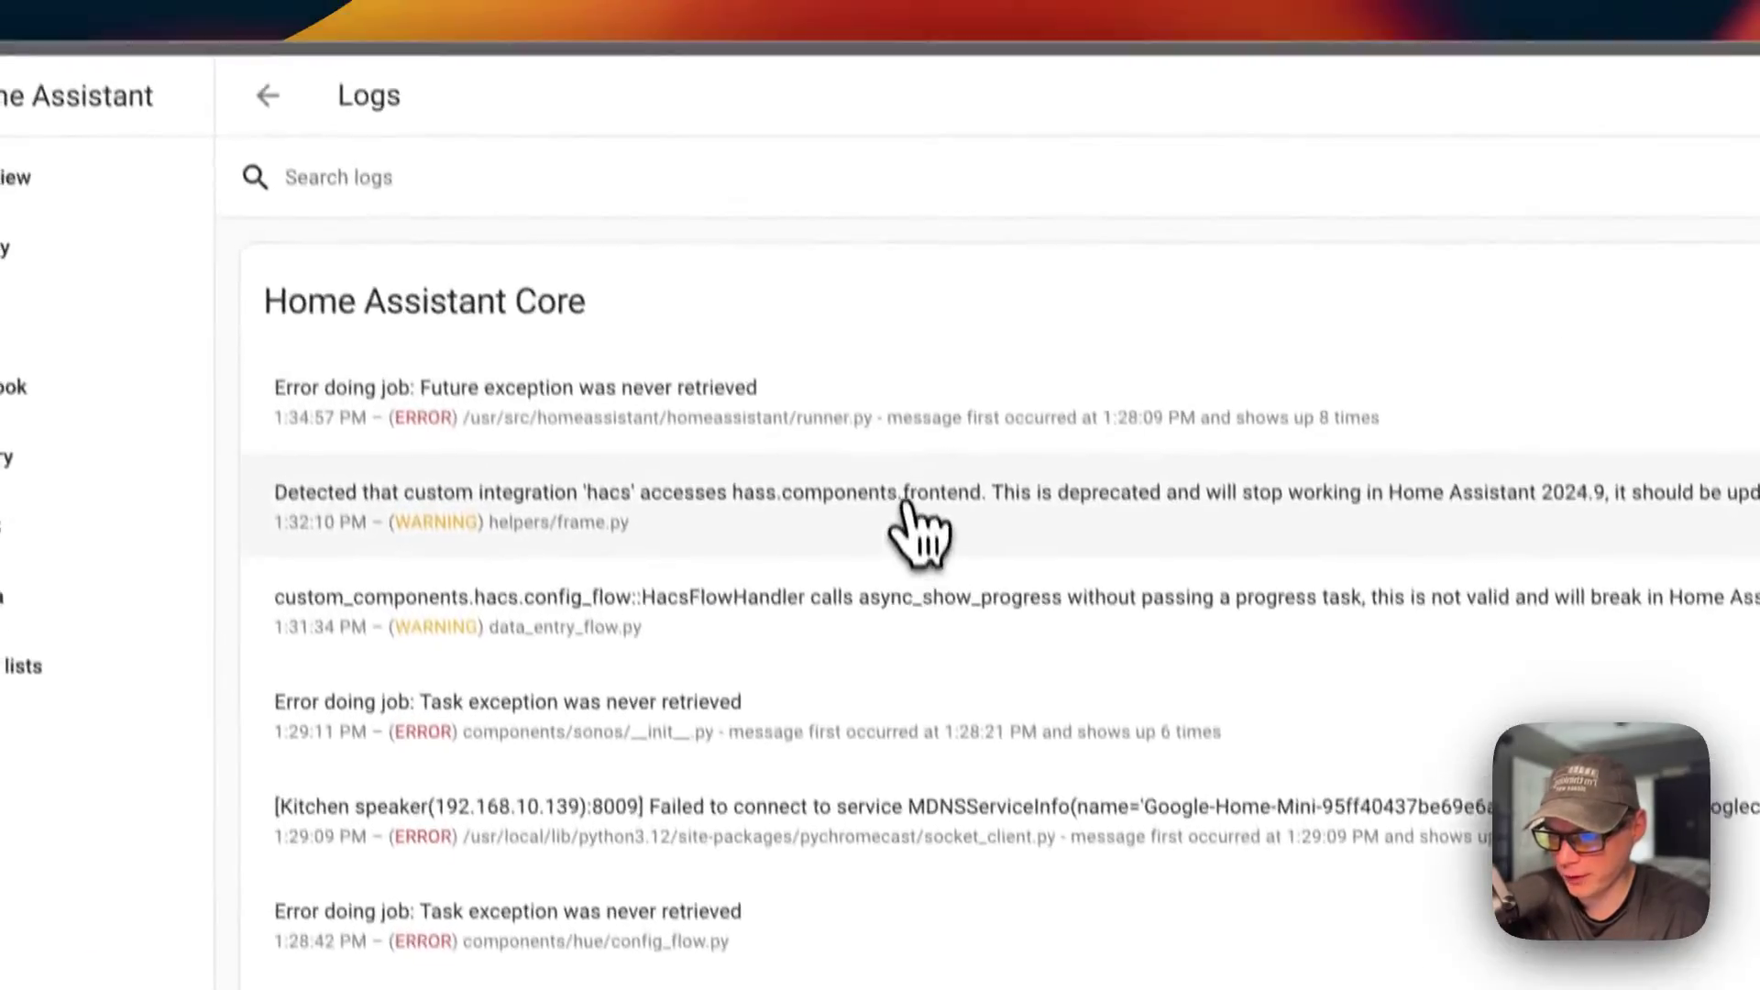
Search the logs for "erro" and refresh the filtered Home Assistant Core list
left_click(495, 183)
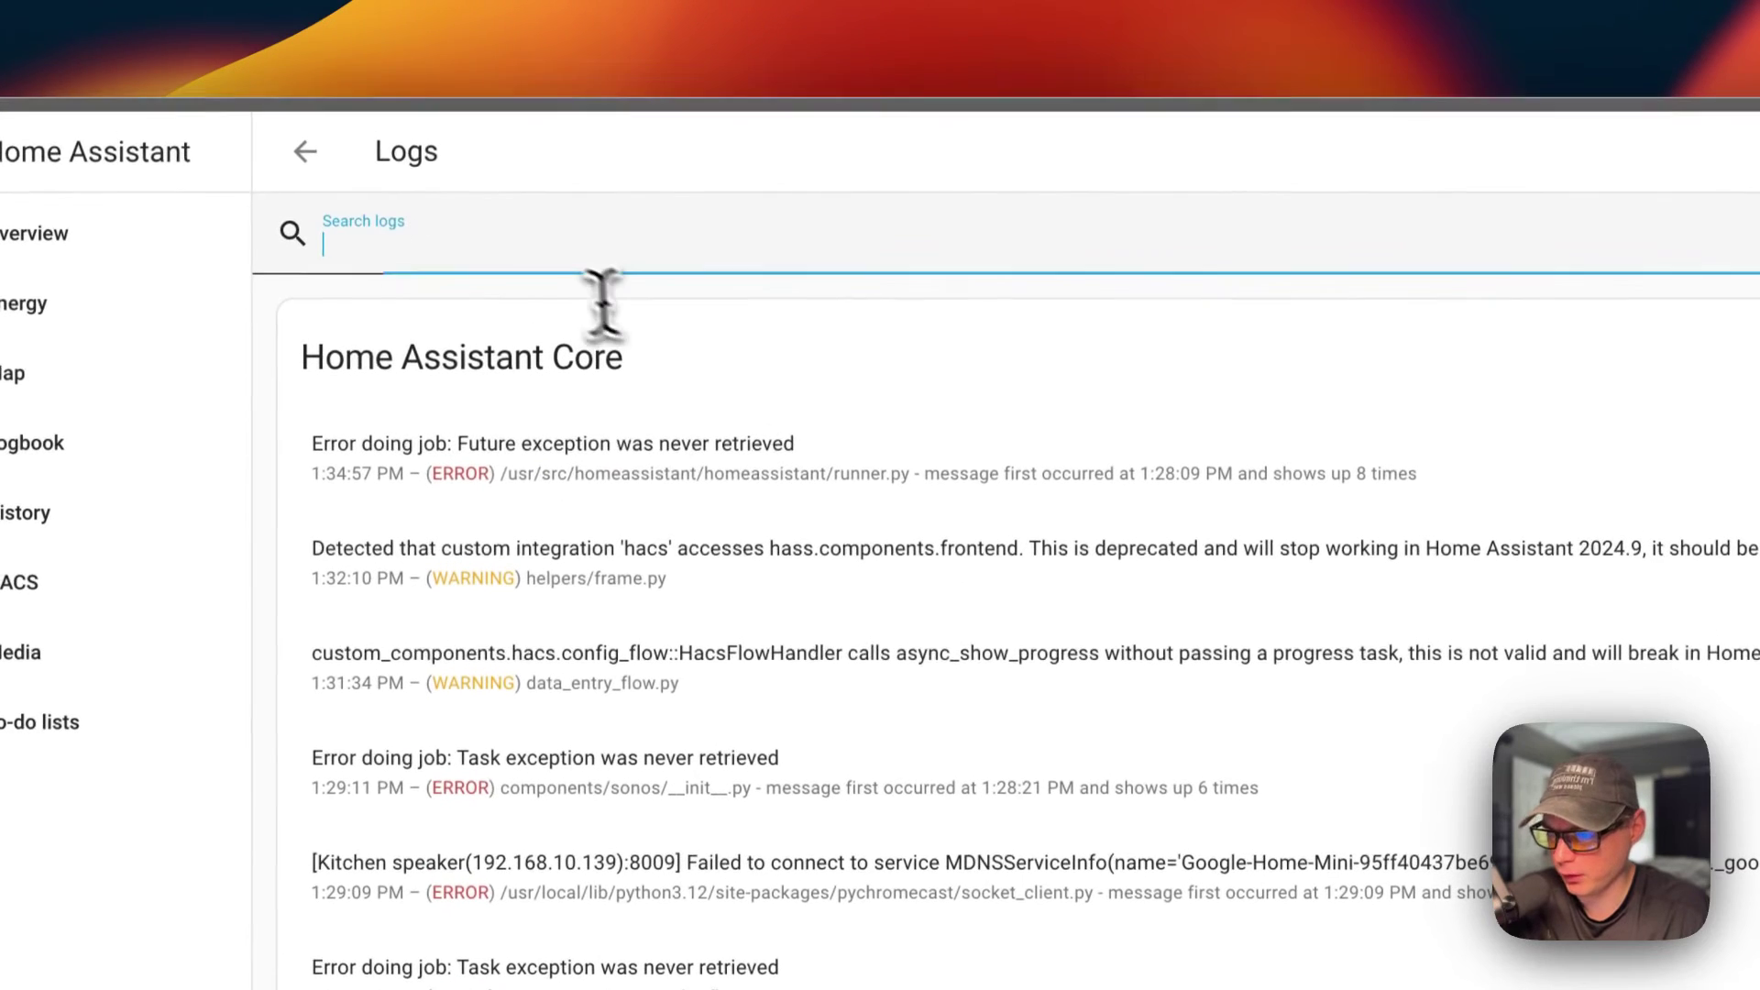
type("erro")
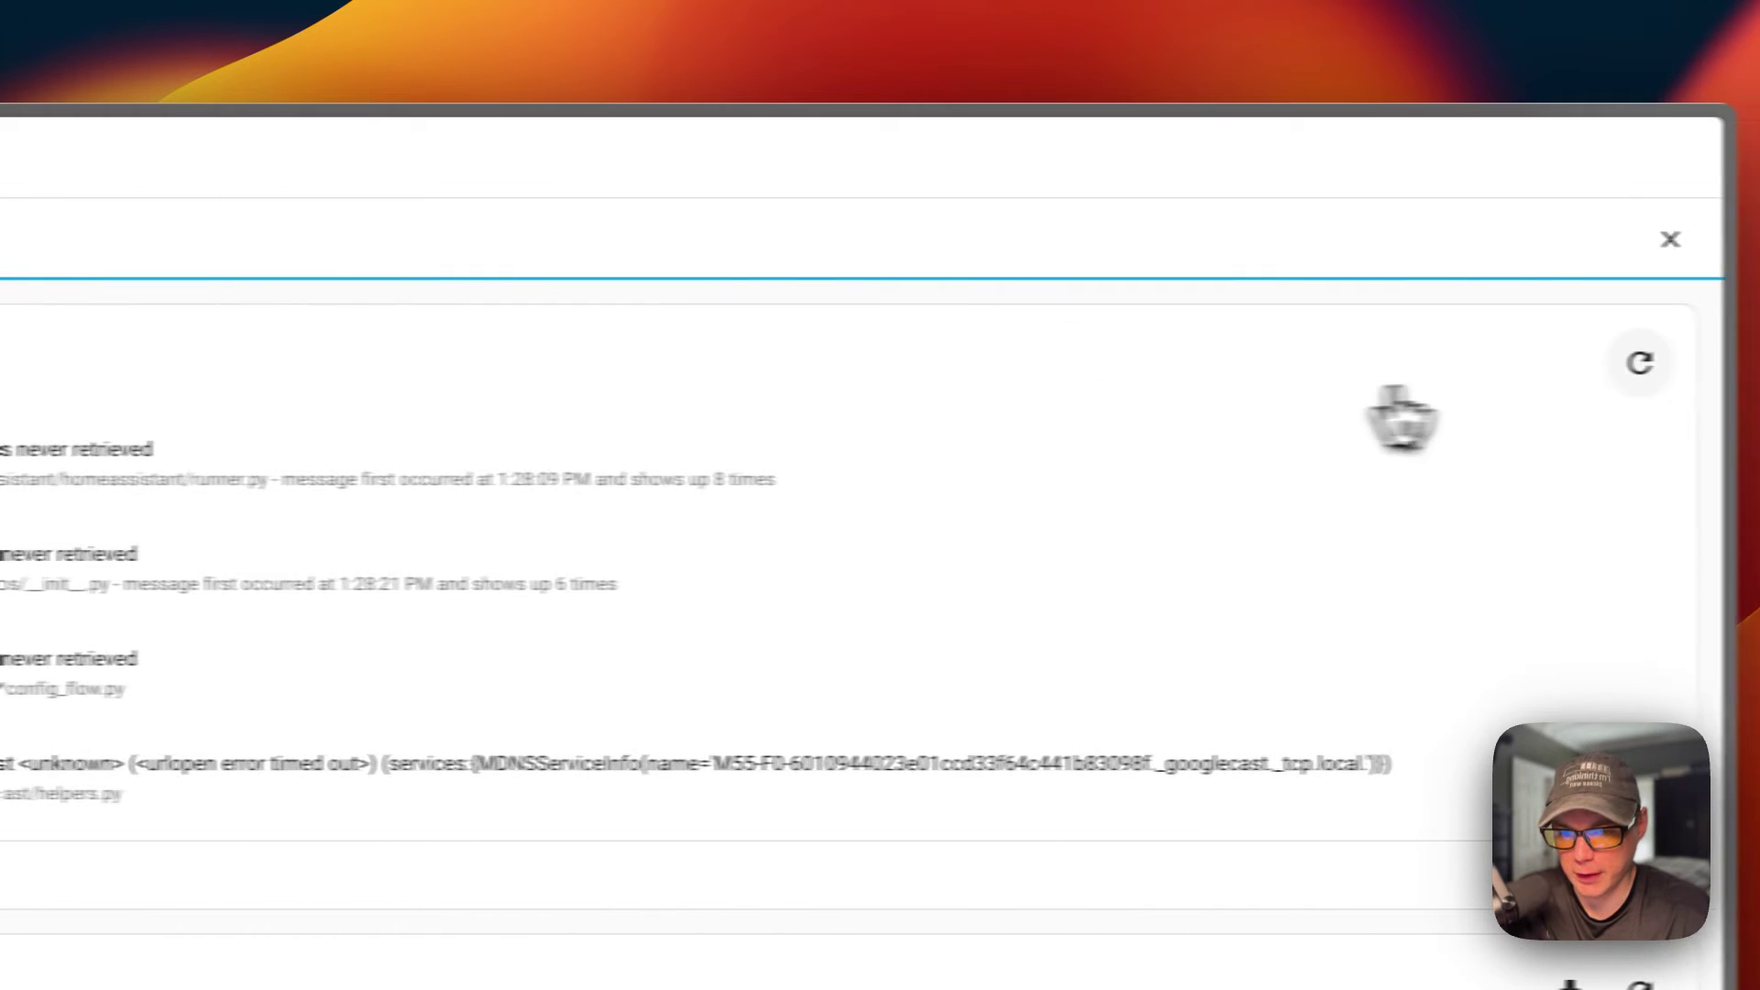
left_click(1640, 363)
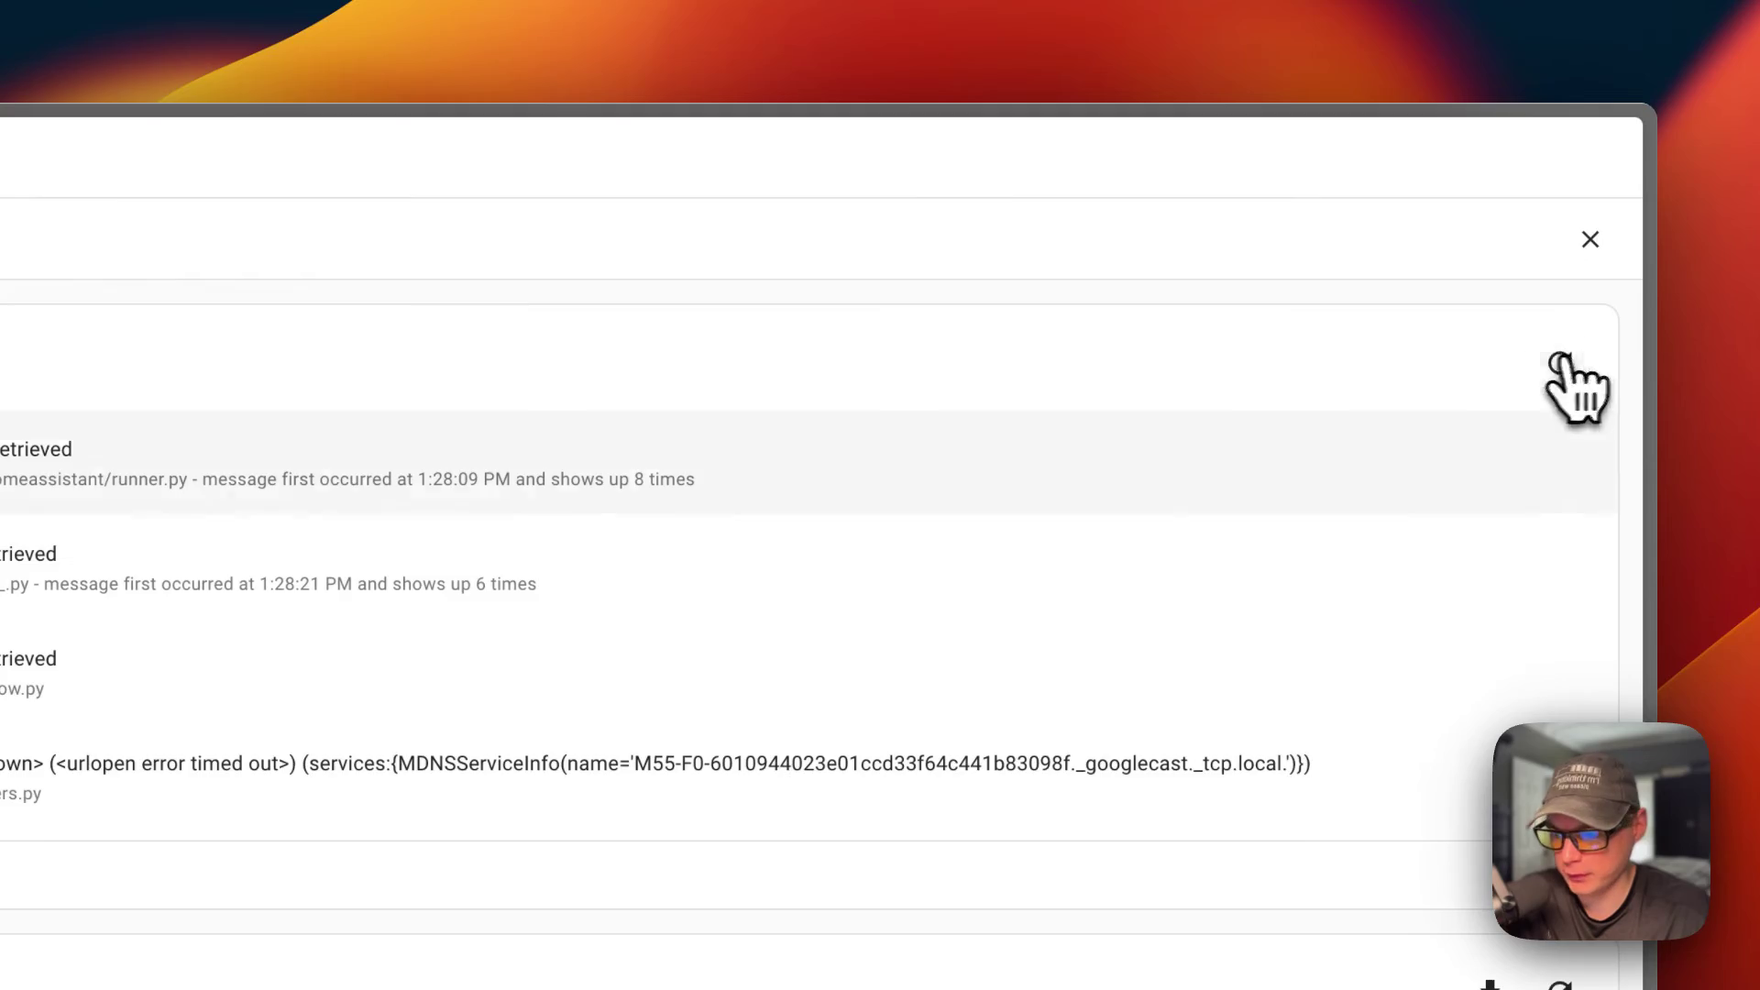
Open the HACS store and view the available actions for the downloaded HACS integration
left_click(334, 598)
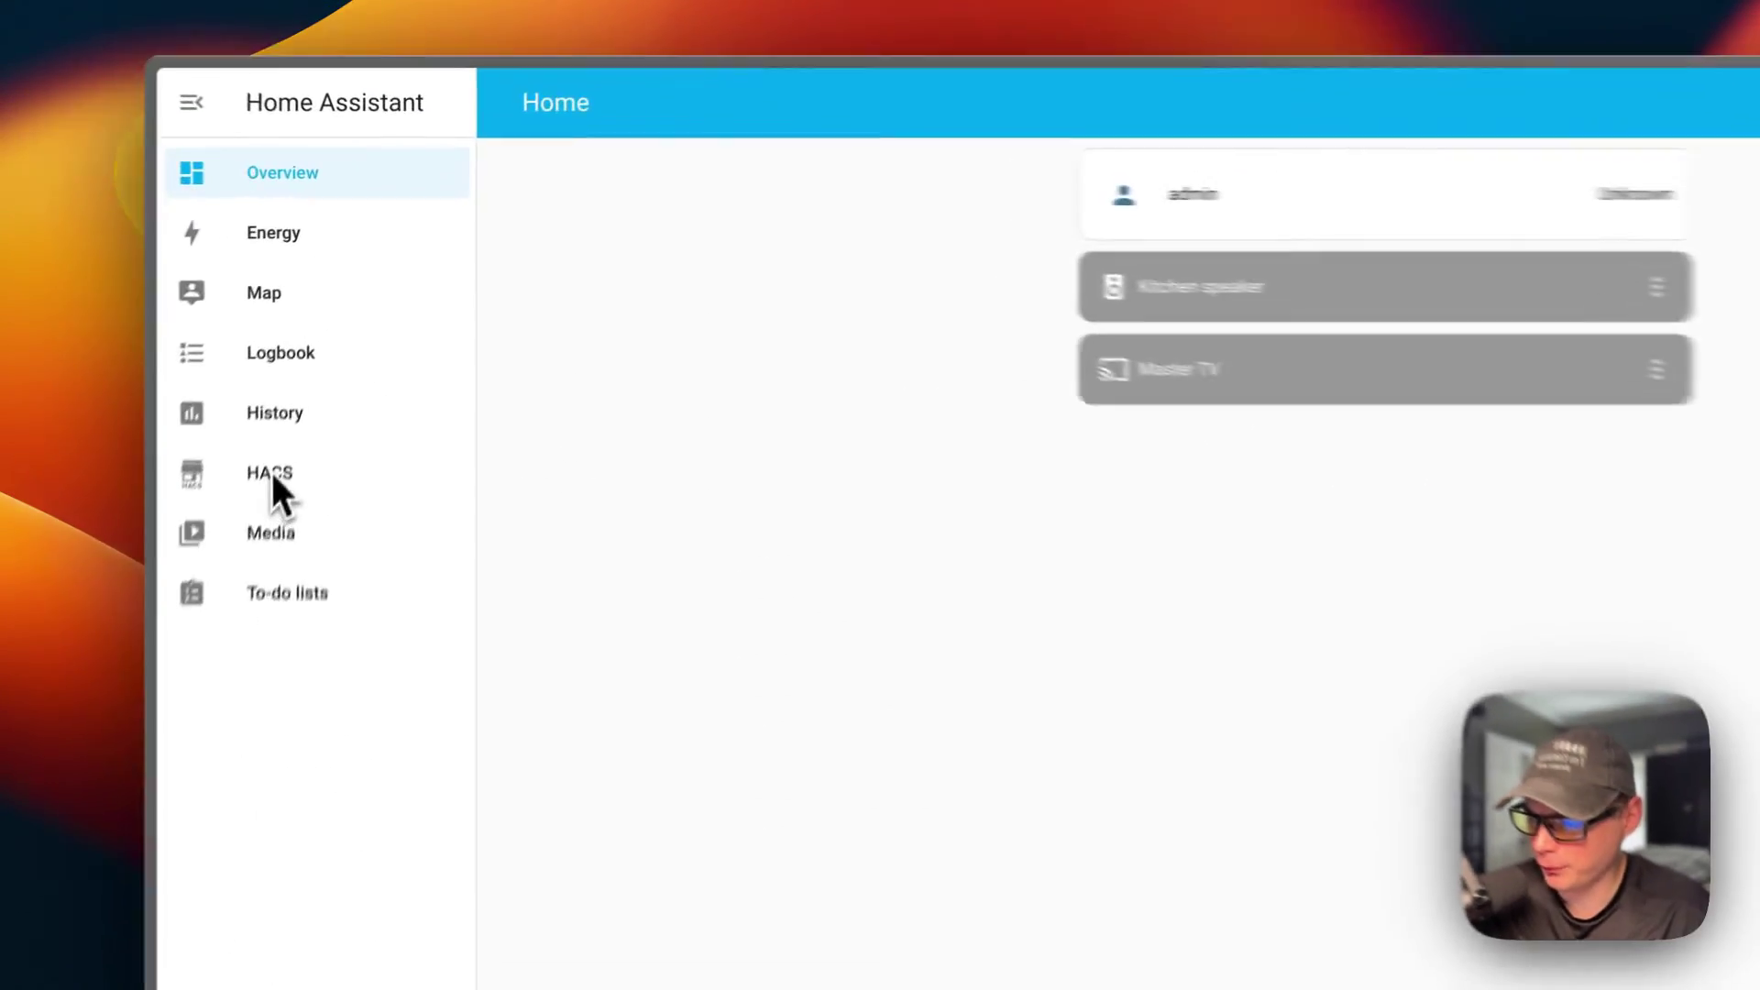
left_click(321, 347)
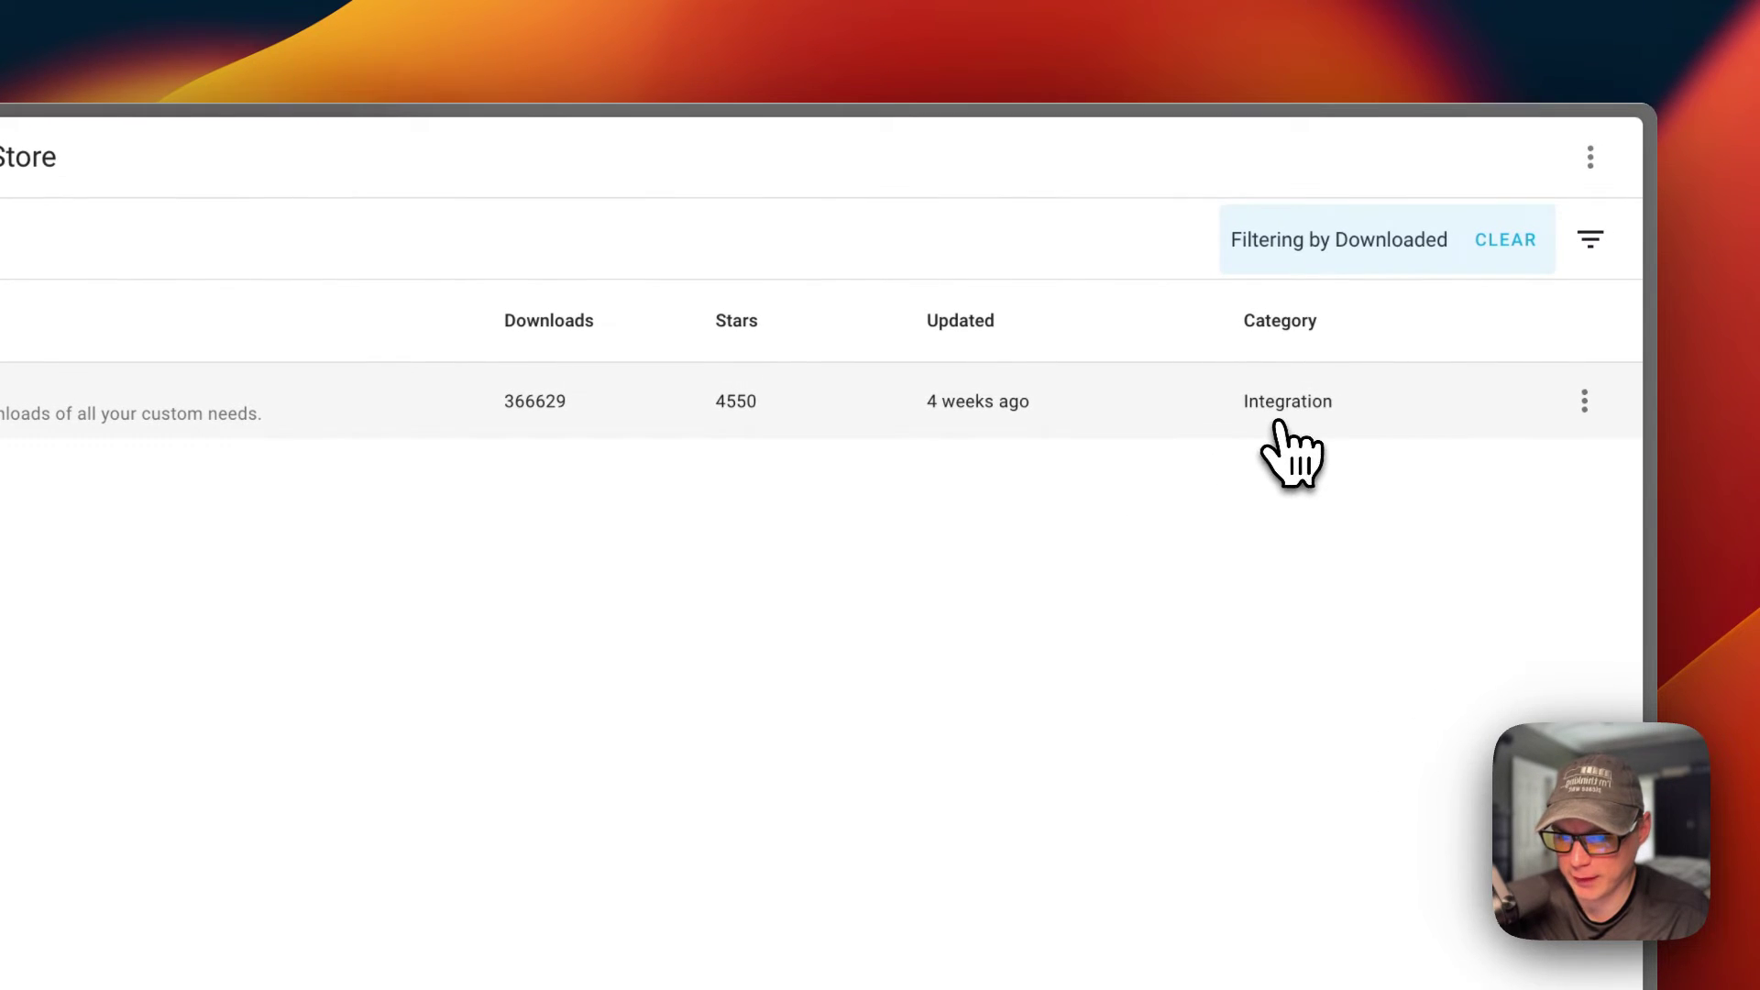
left_click(1585, 401)
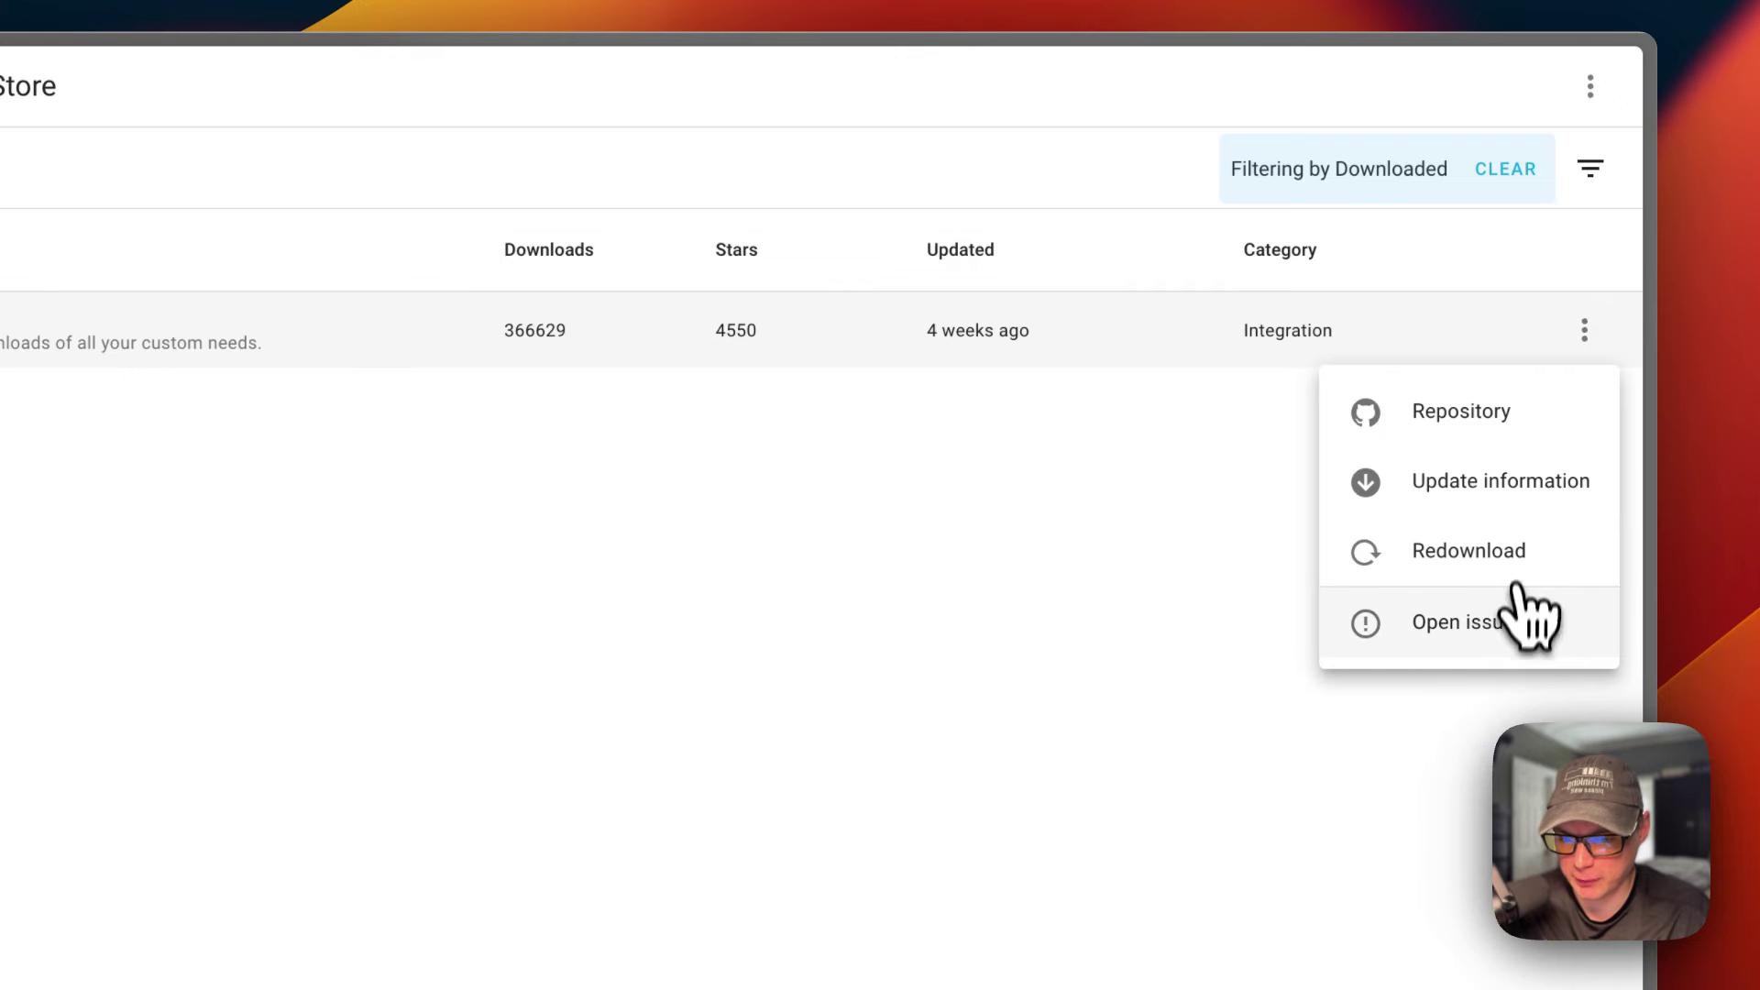
left_click(1164, 668)
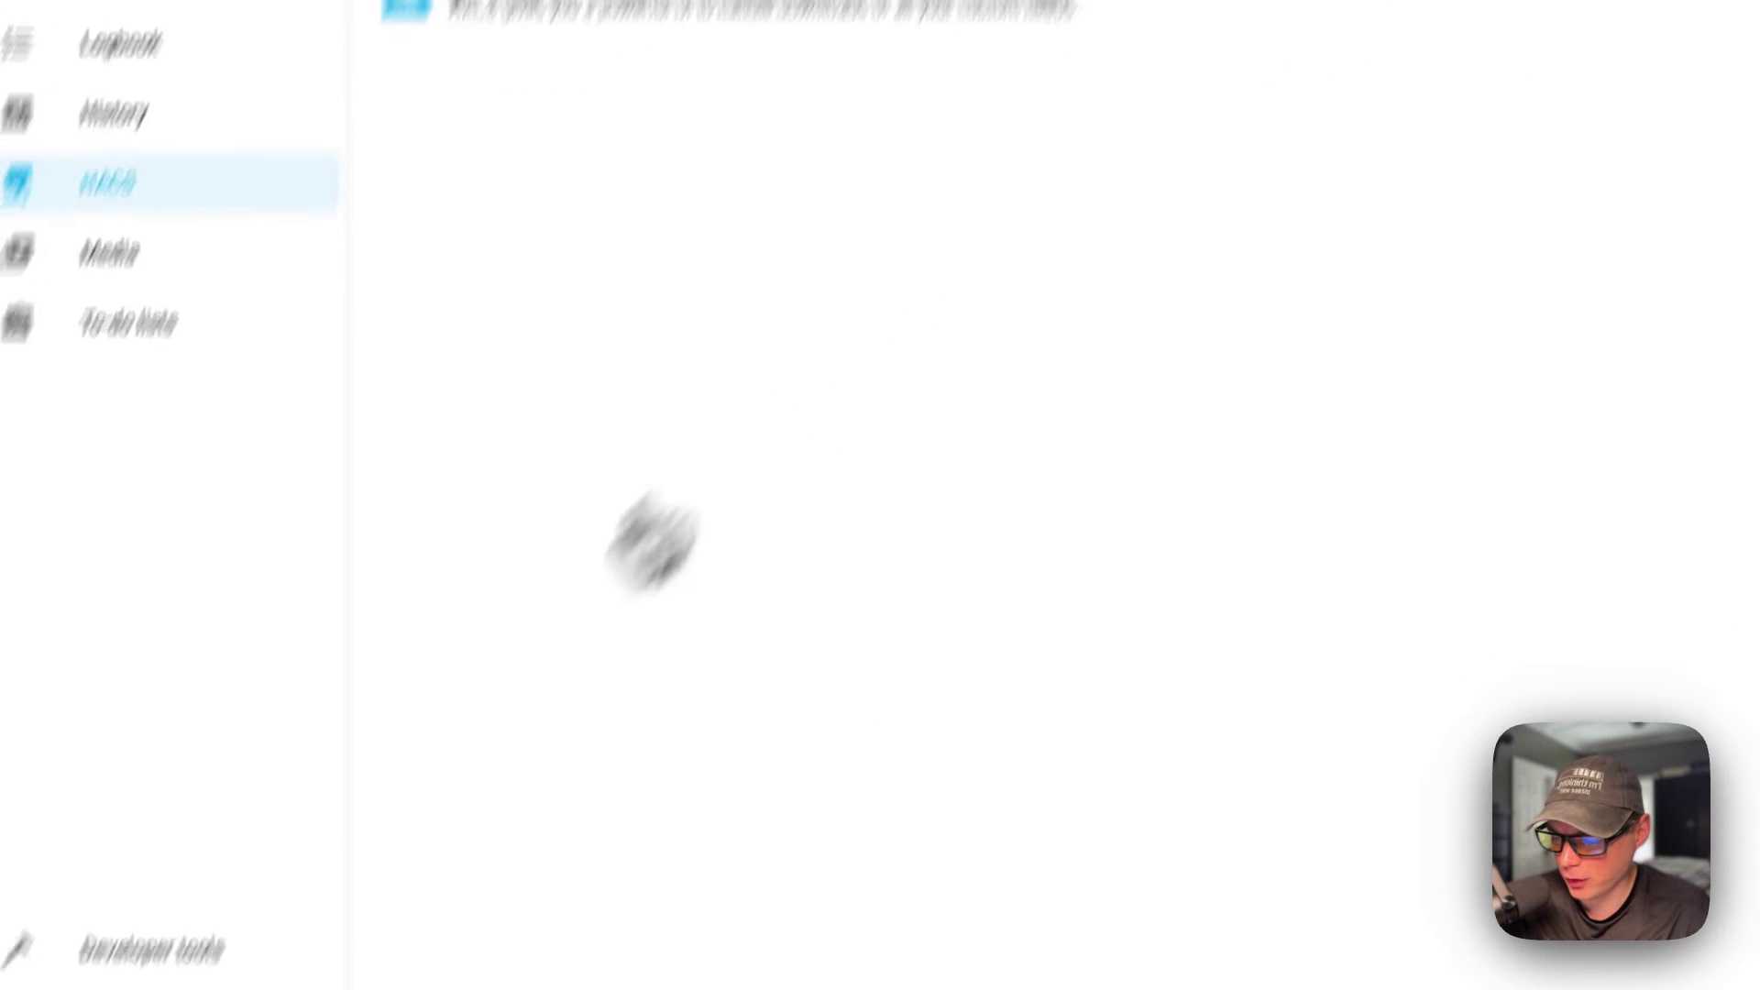
View the Home Assistant restart option in the developer tools and return to the HACS store
left_click(128, 949)
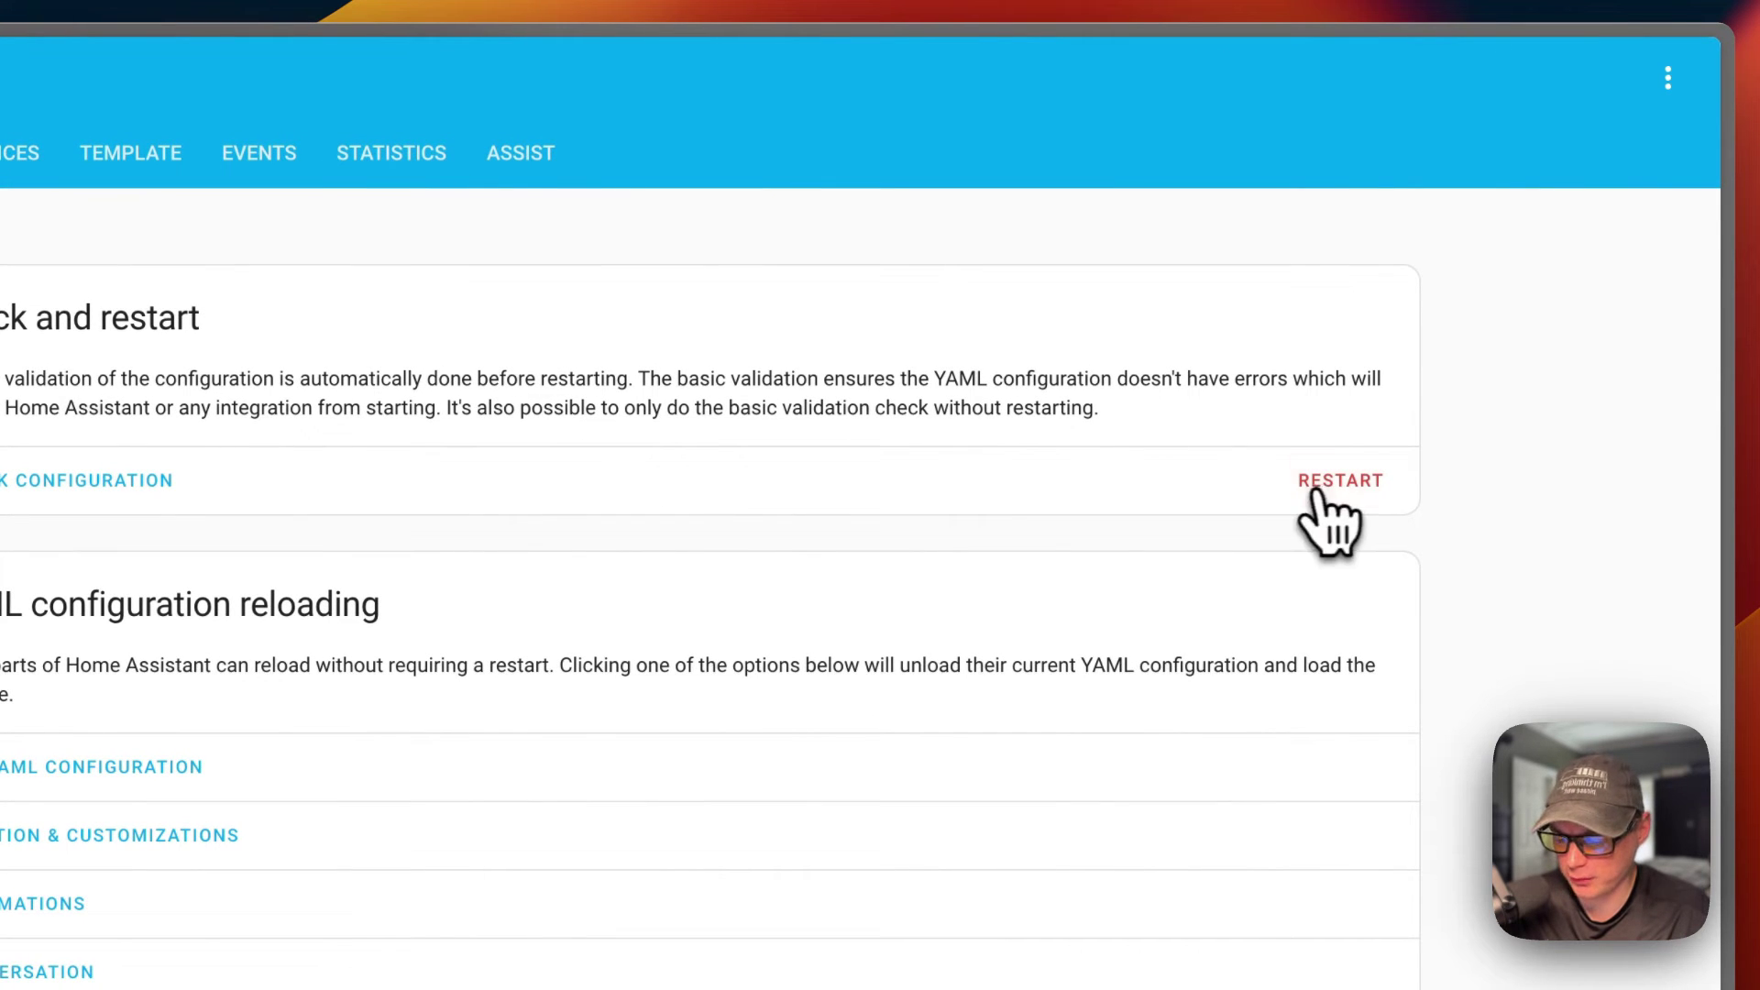
left_click(275, 532)
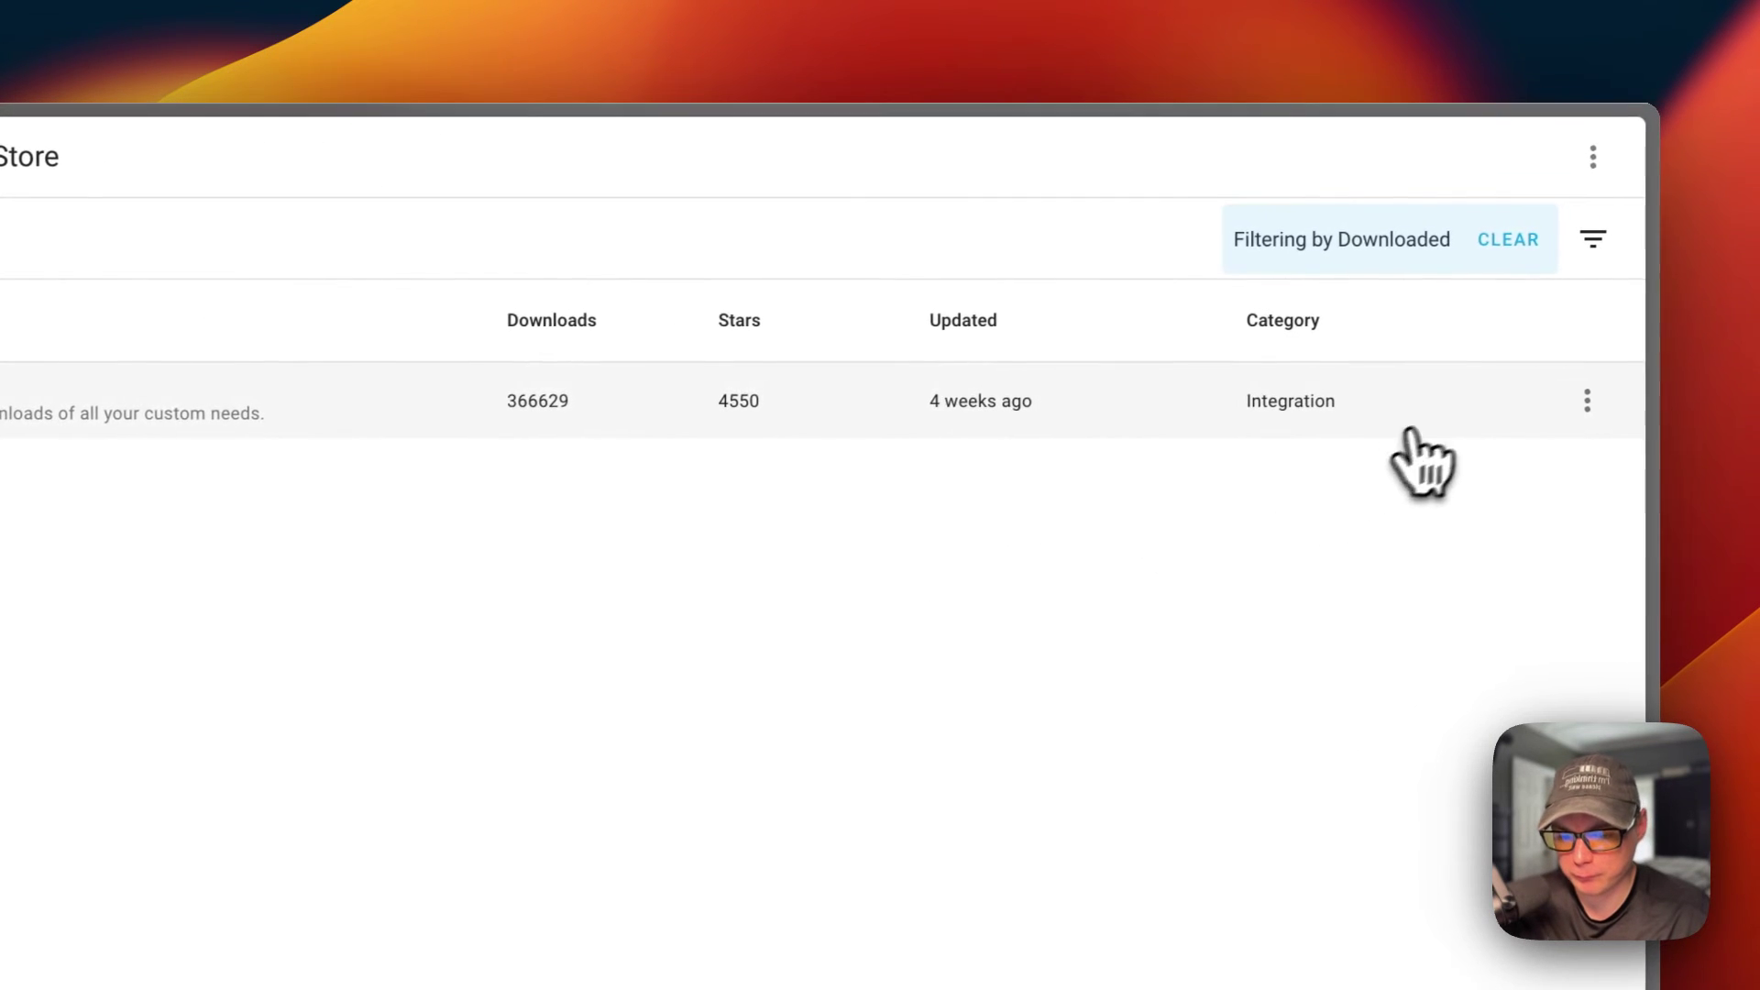
Clear the Downloaded filter in the HACS store and open the Alexa Media Player repository page
left_click(1509, 243)
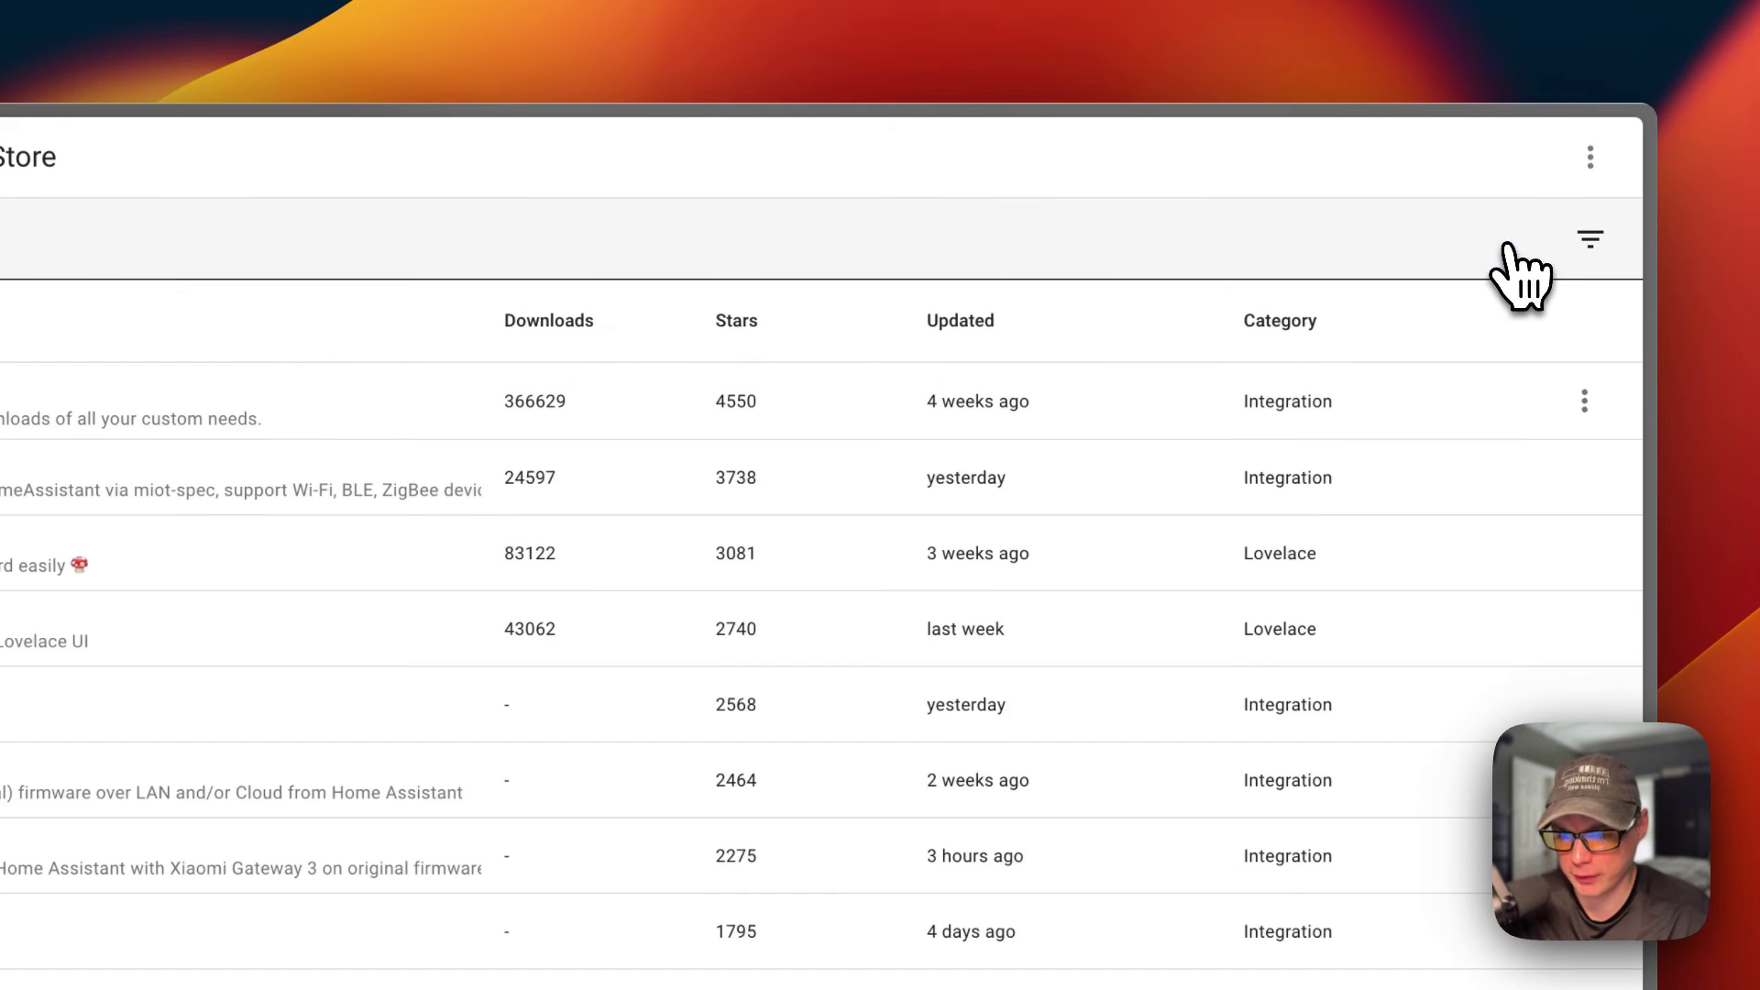
scroll(733, 642, "down", 10)
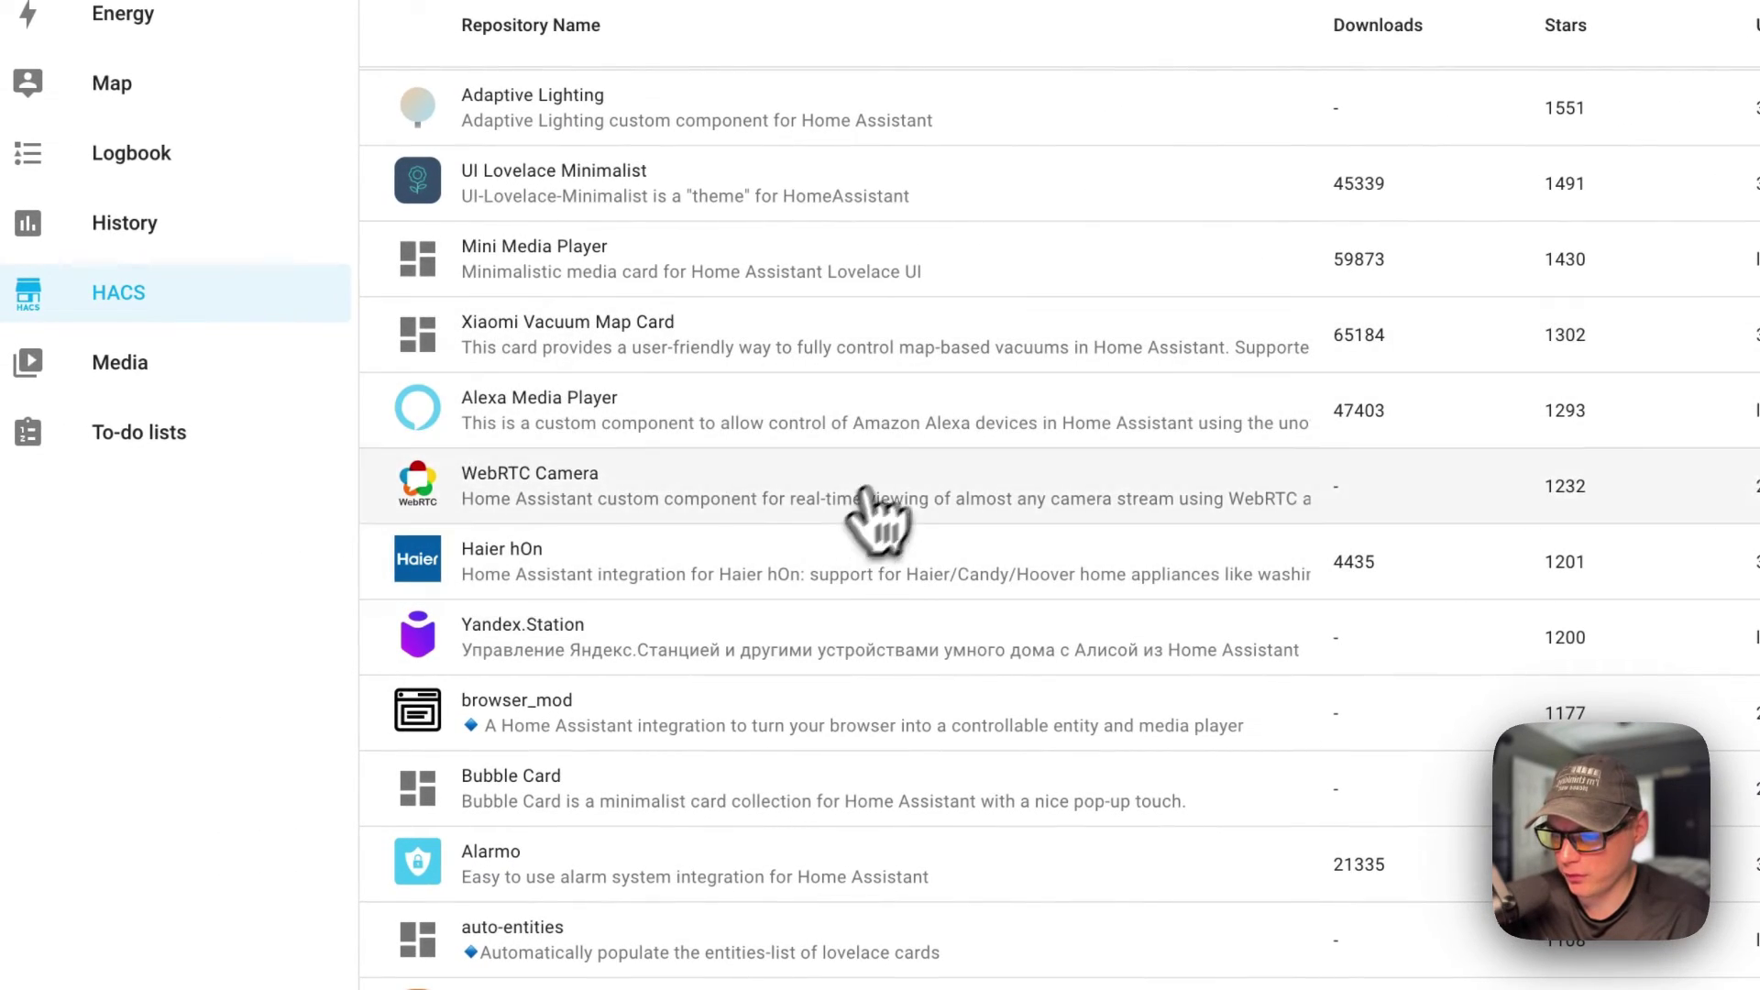
left_click(632, 431)
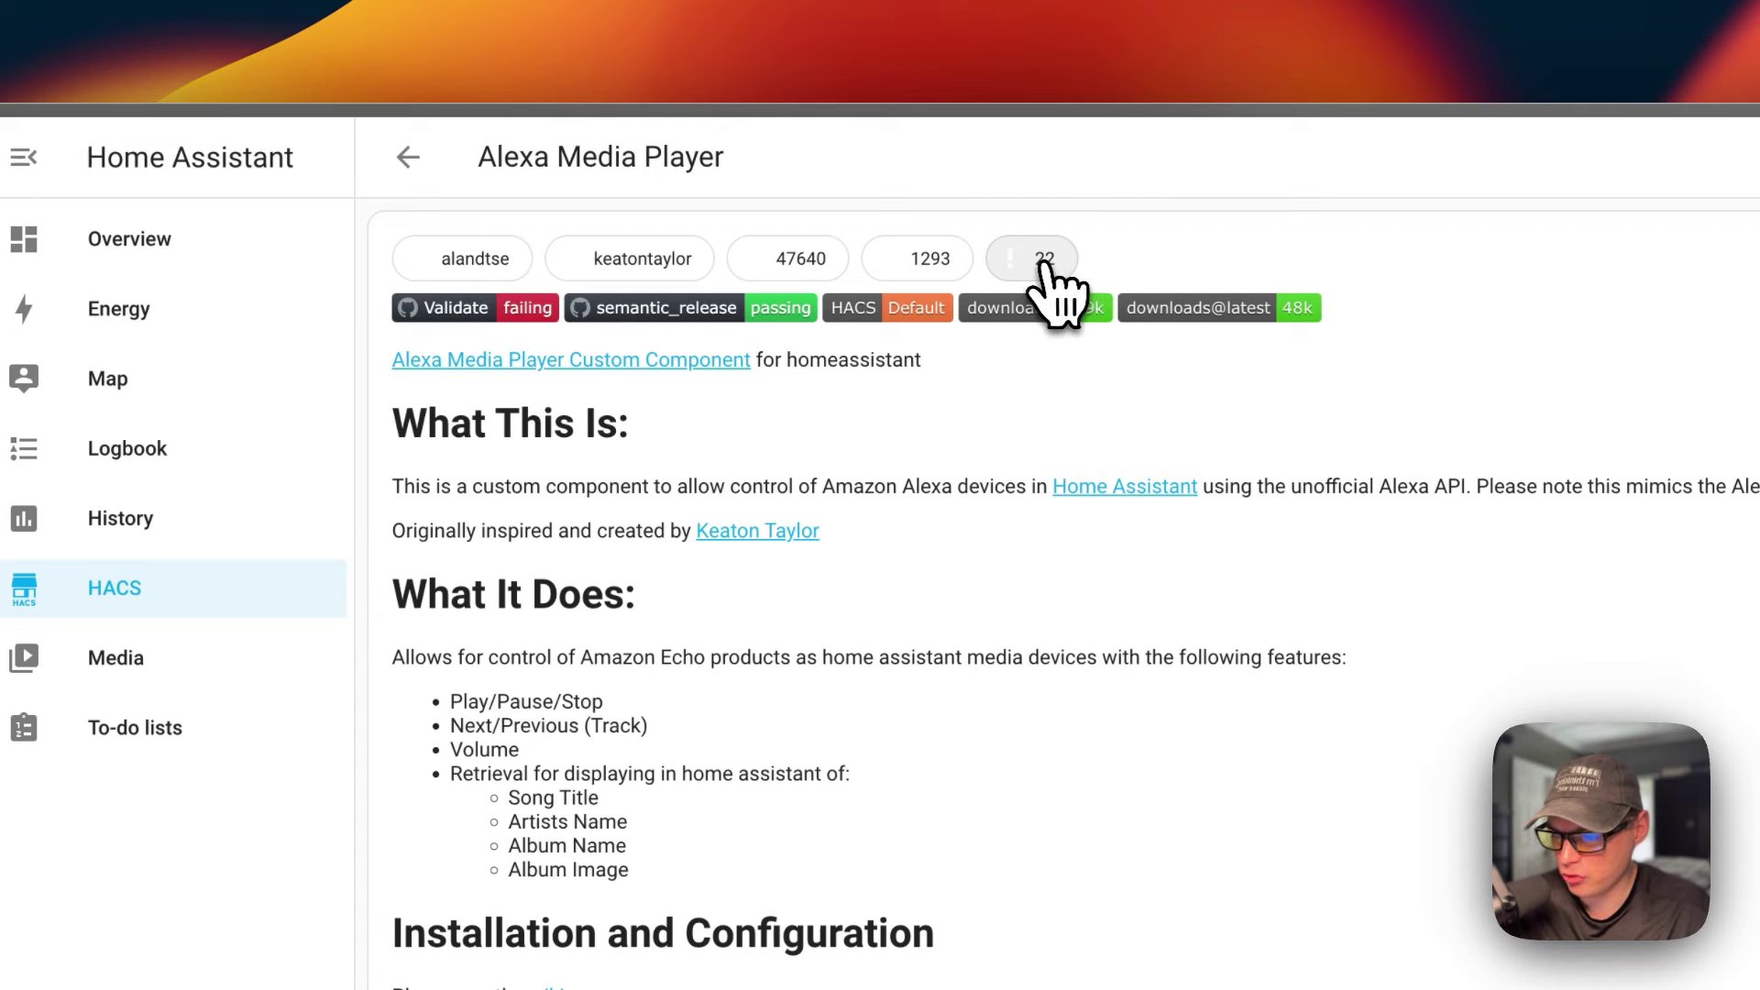
Open the Alexa Media Player issues on GitHub and look through the repository's file list
left_click(1046, 259)
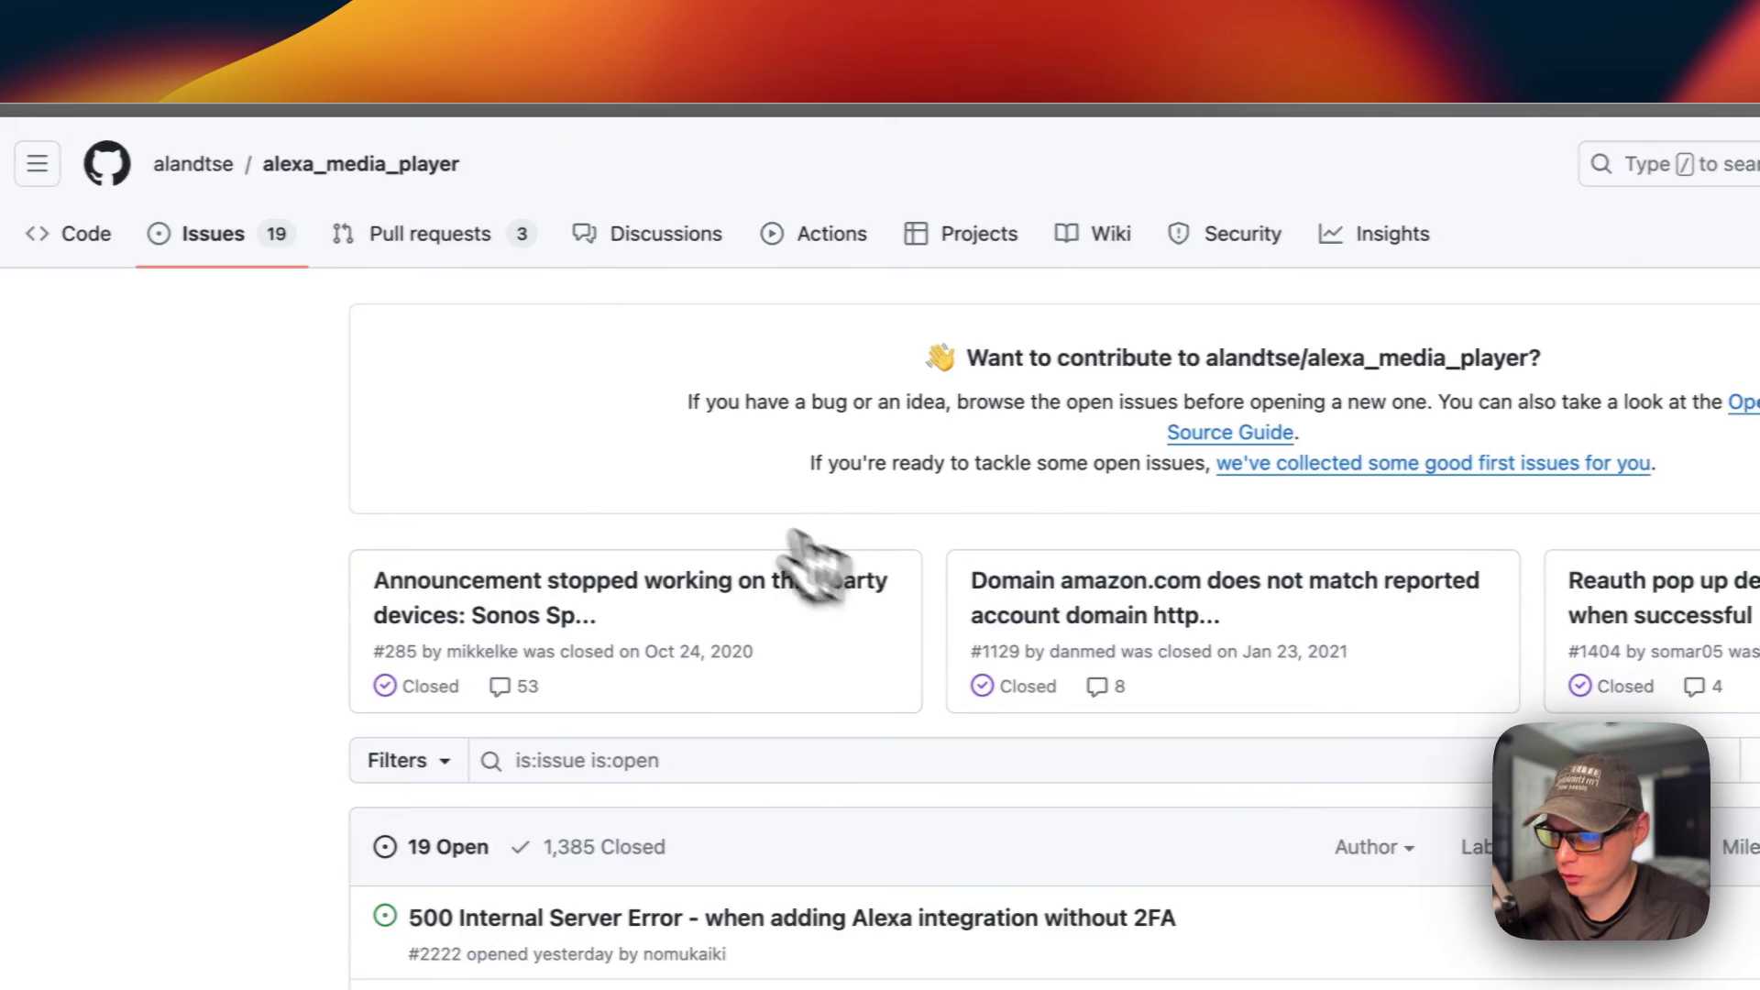
scroll(775, 587, "down", 7)
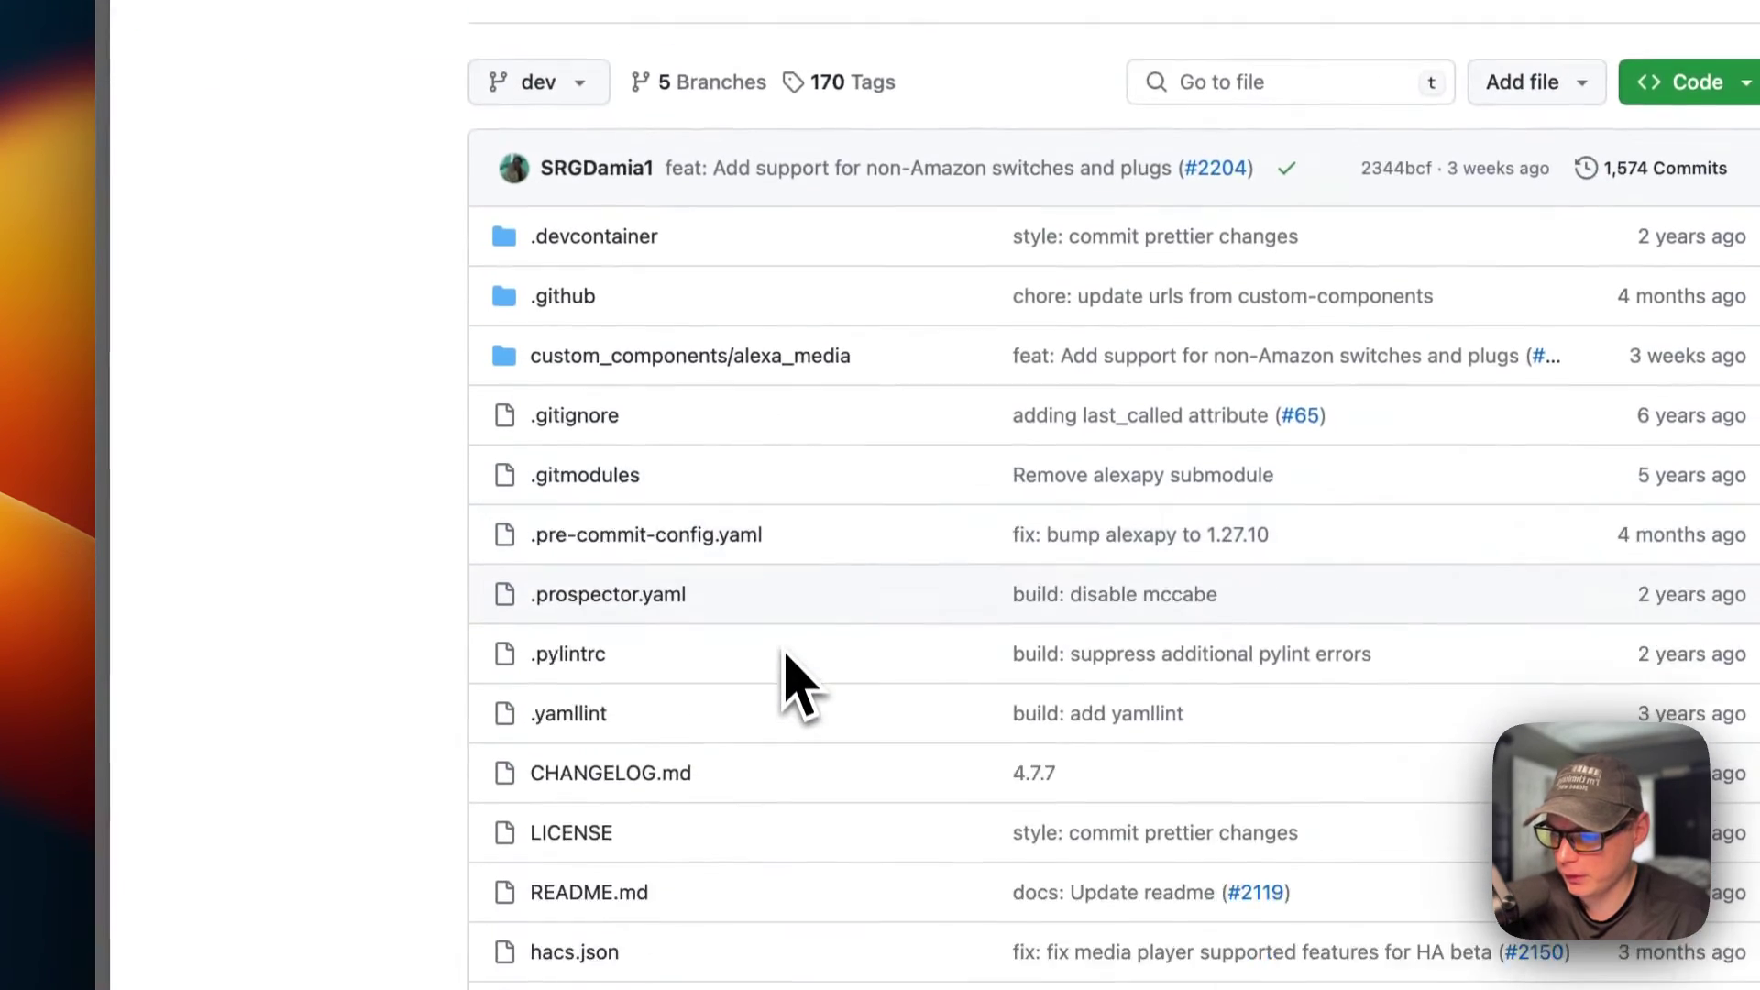
scroll(797, 700, "up", 6)
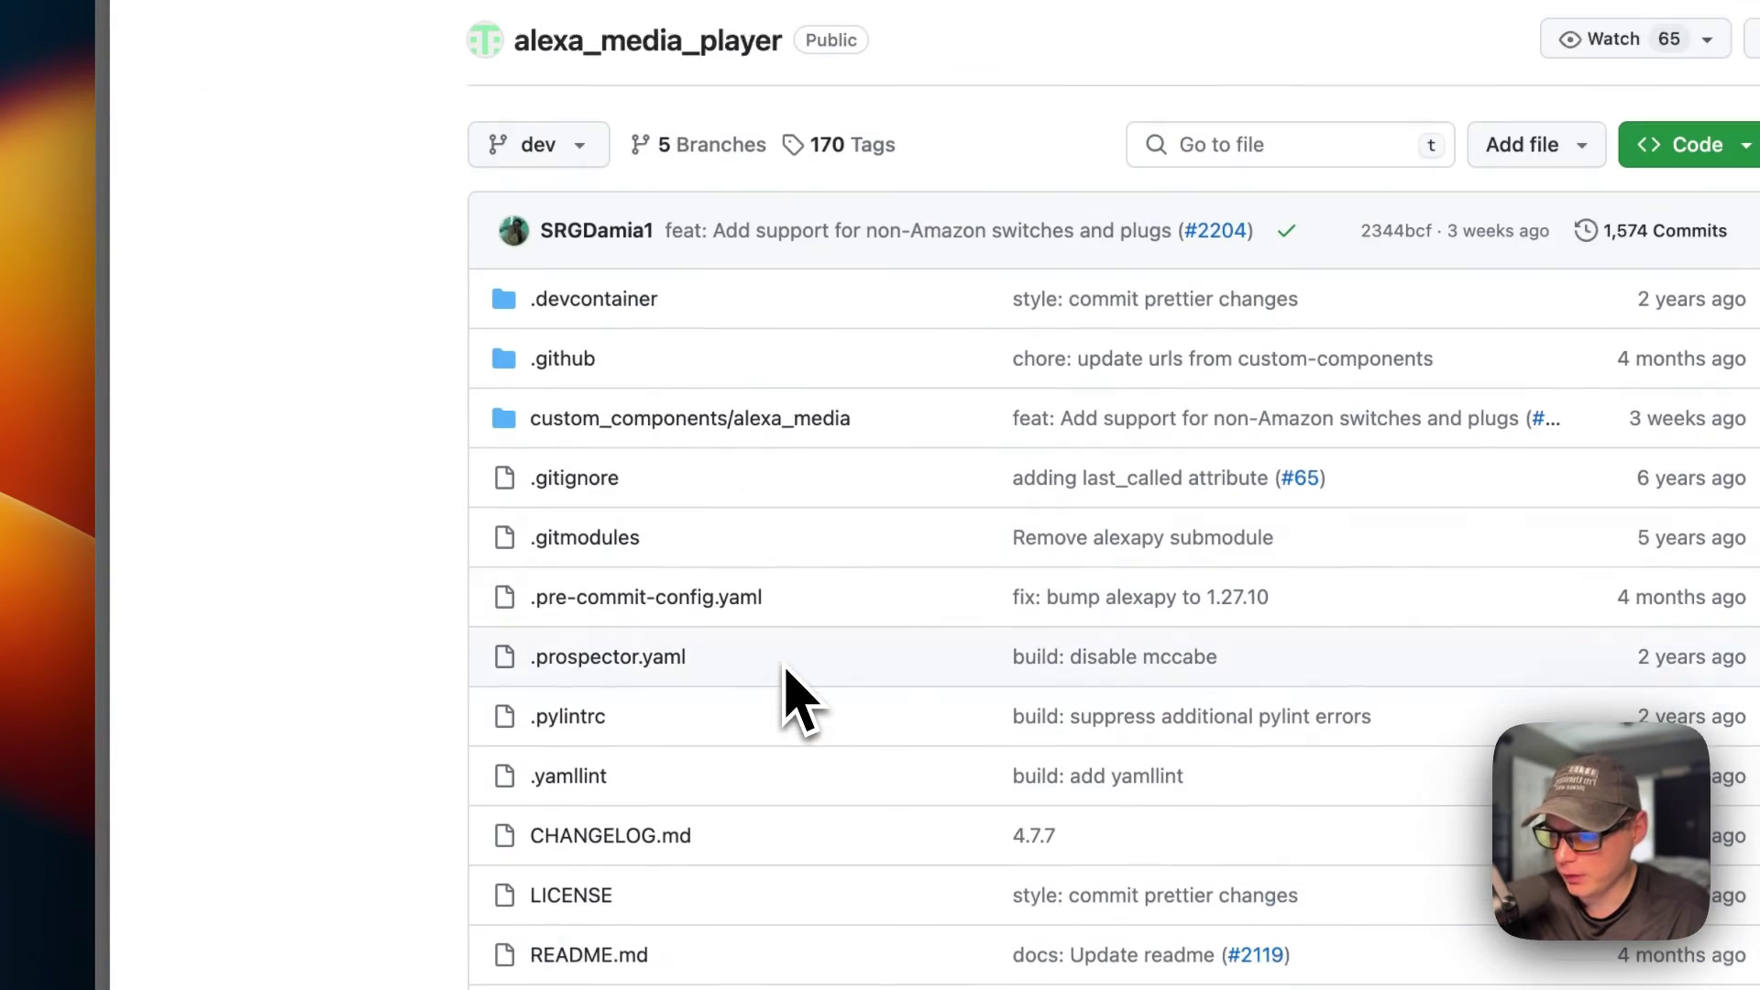
Examine the files in the repository's custom_components/alexa_media folder and return to the HACS store
left_click(661, 421)
scroll(658, 449, "down", 12)
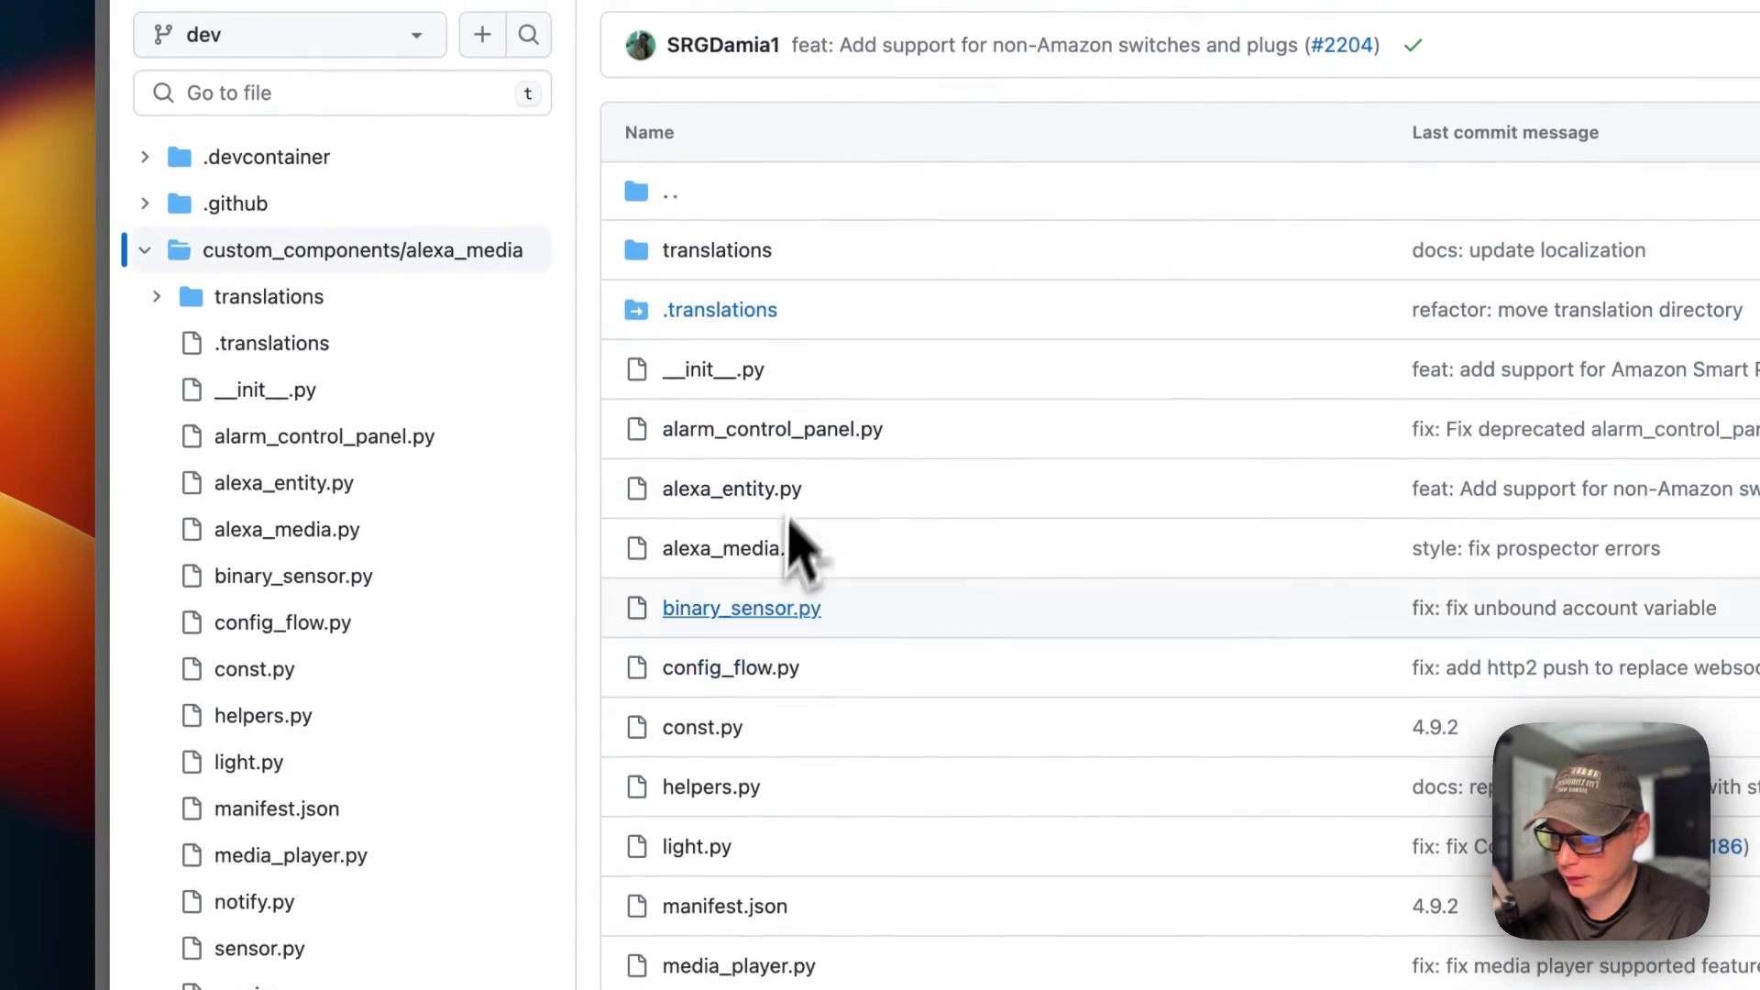
scroll(734, 668, "up", 4)
scroll(727, 479, "down", 4)
scroll(739, 637, "up", 6)
scroll(805, 412, "left", 5)
scroll(805, 373, "left", 5)
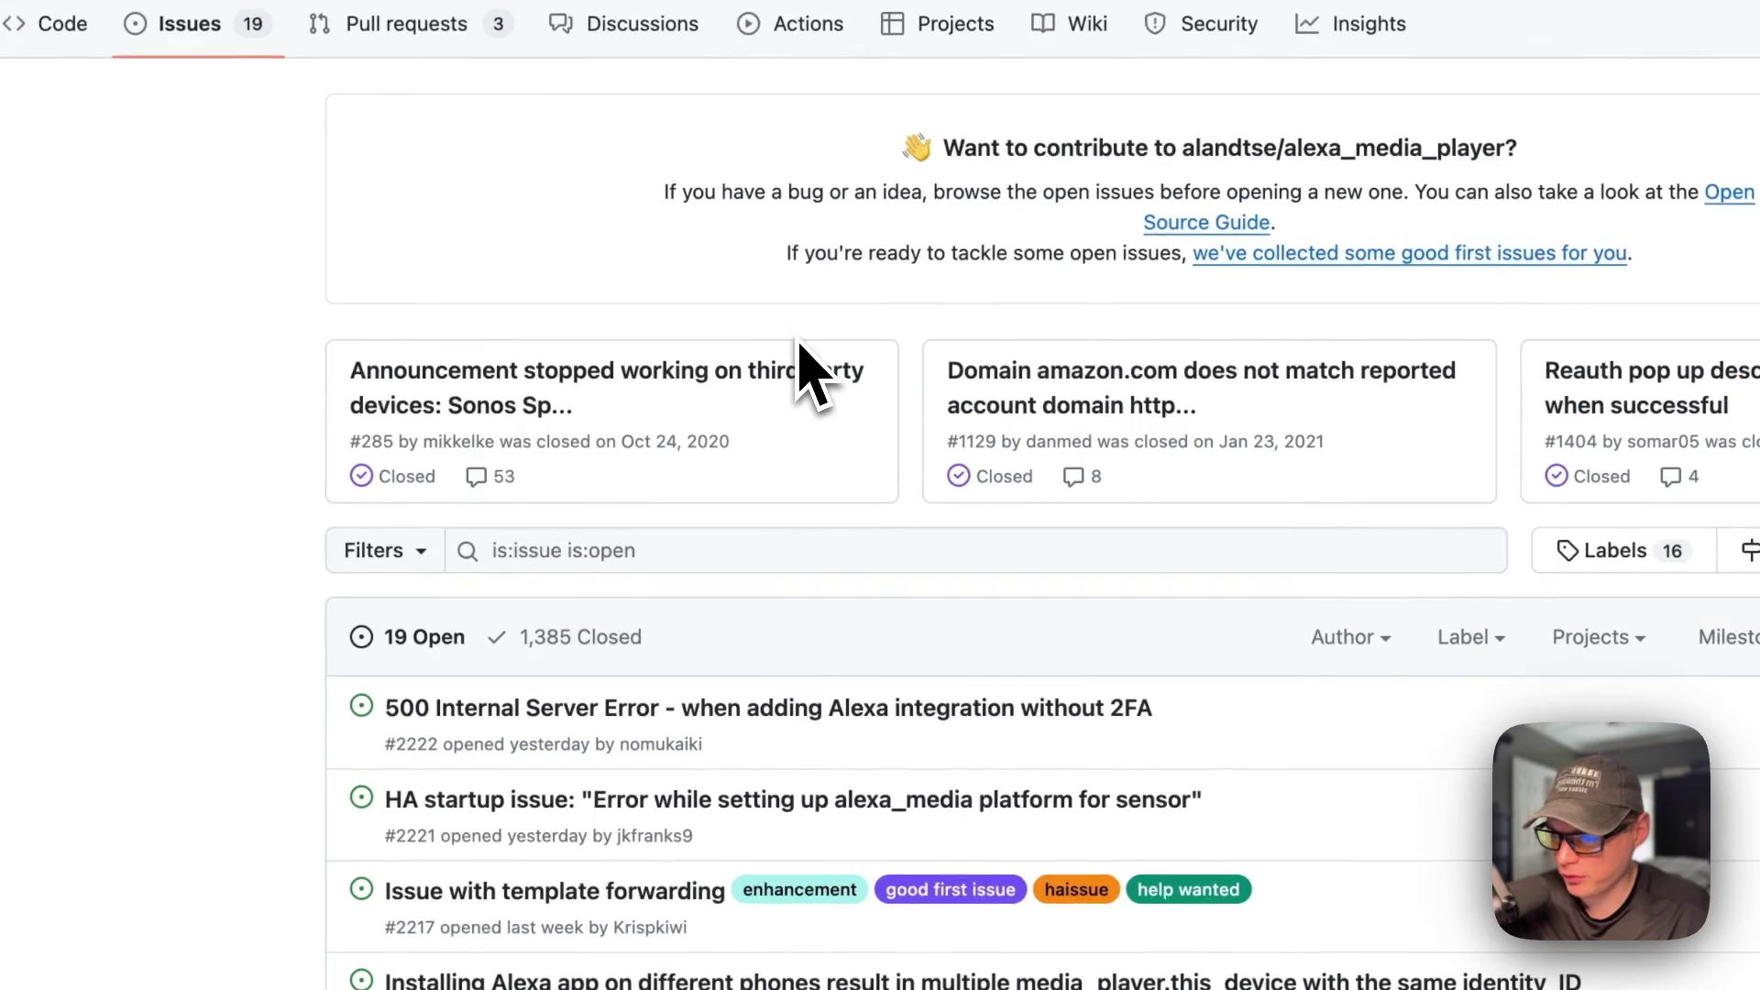
scroll(805, 373, "left", 5)
scroll(805, 373, "left", 5)
Reopen the Alexa Media Player page in HACS, read its description and download the integration
scroll(797, 366, "down", 8)
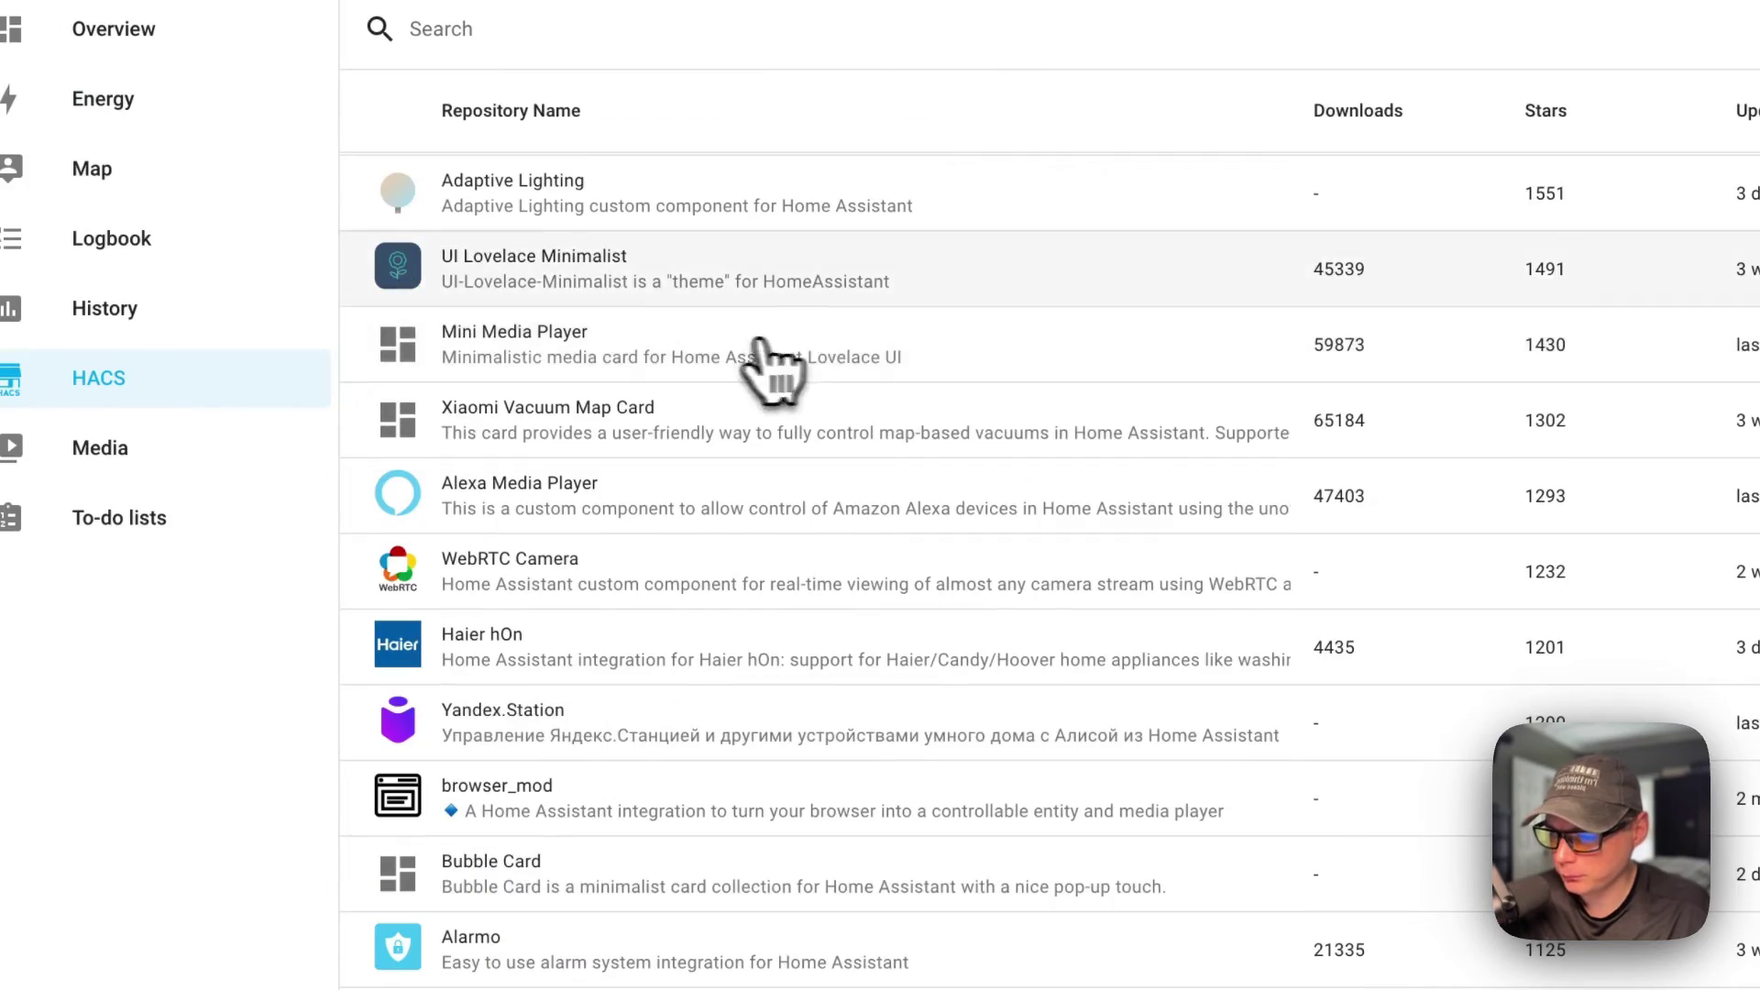
left_click(550, 508)
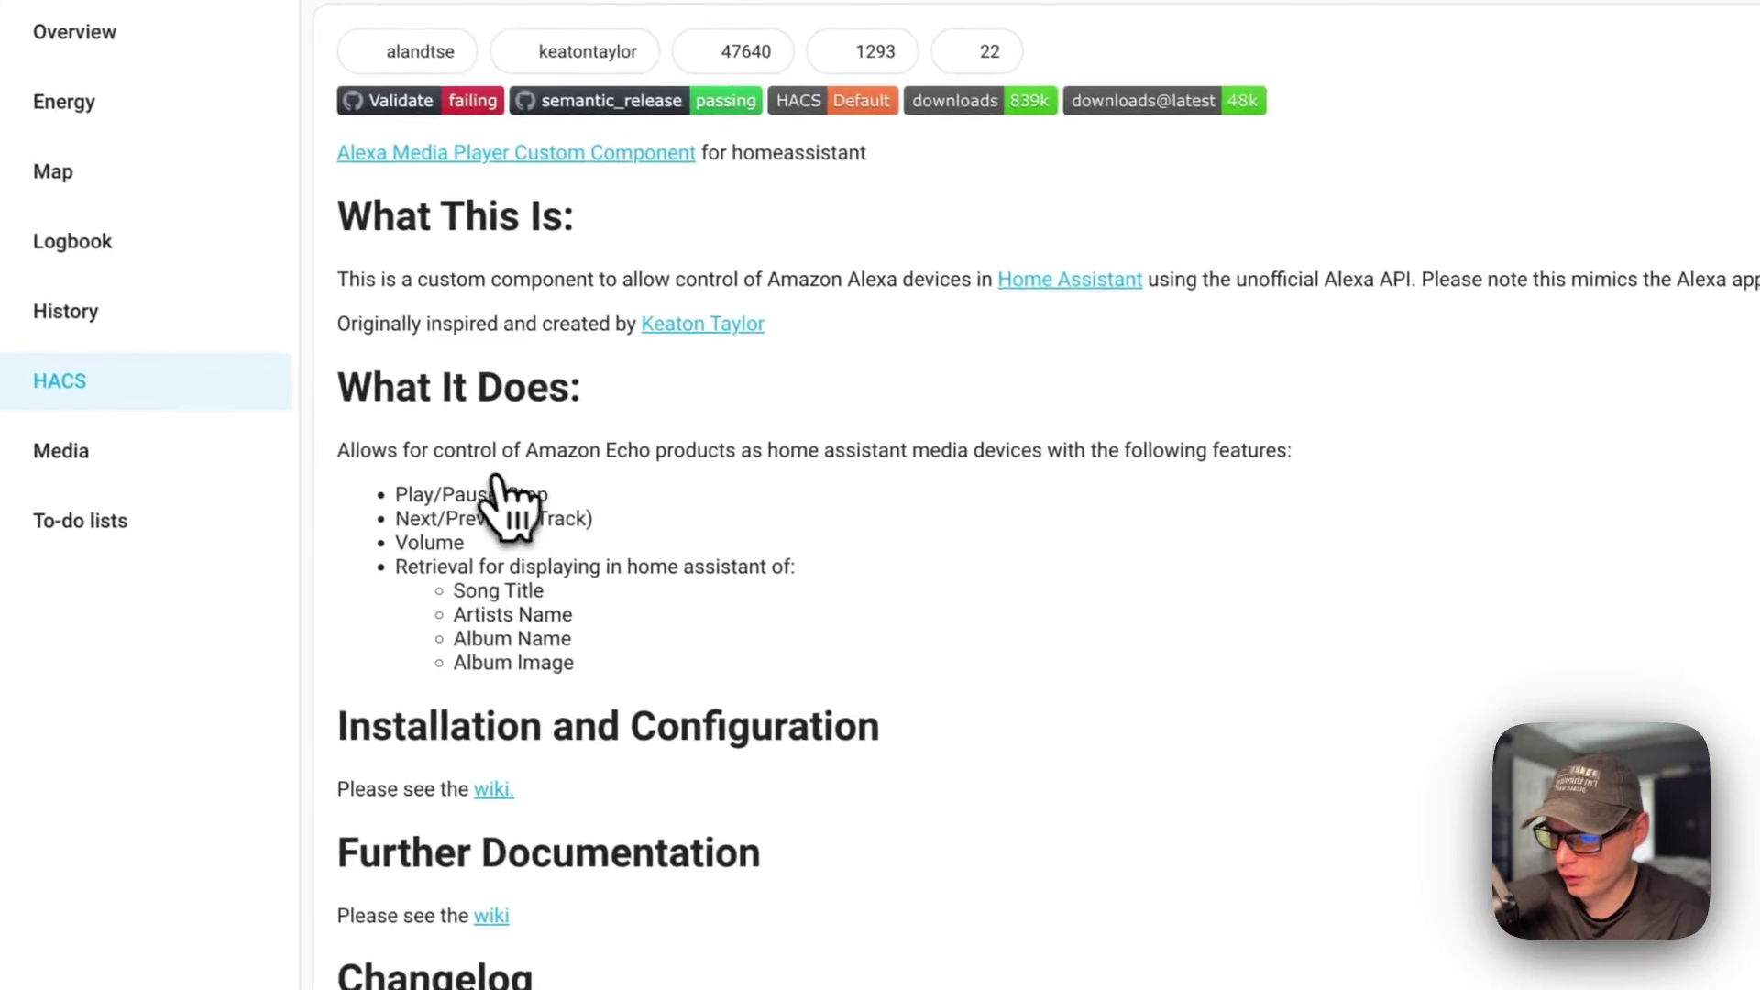
scroll(1054, 752, "down", 3)
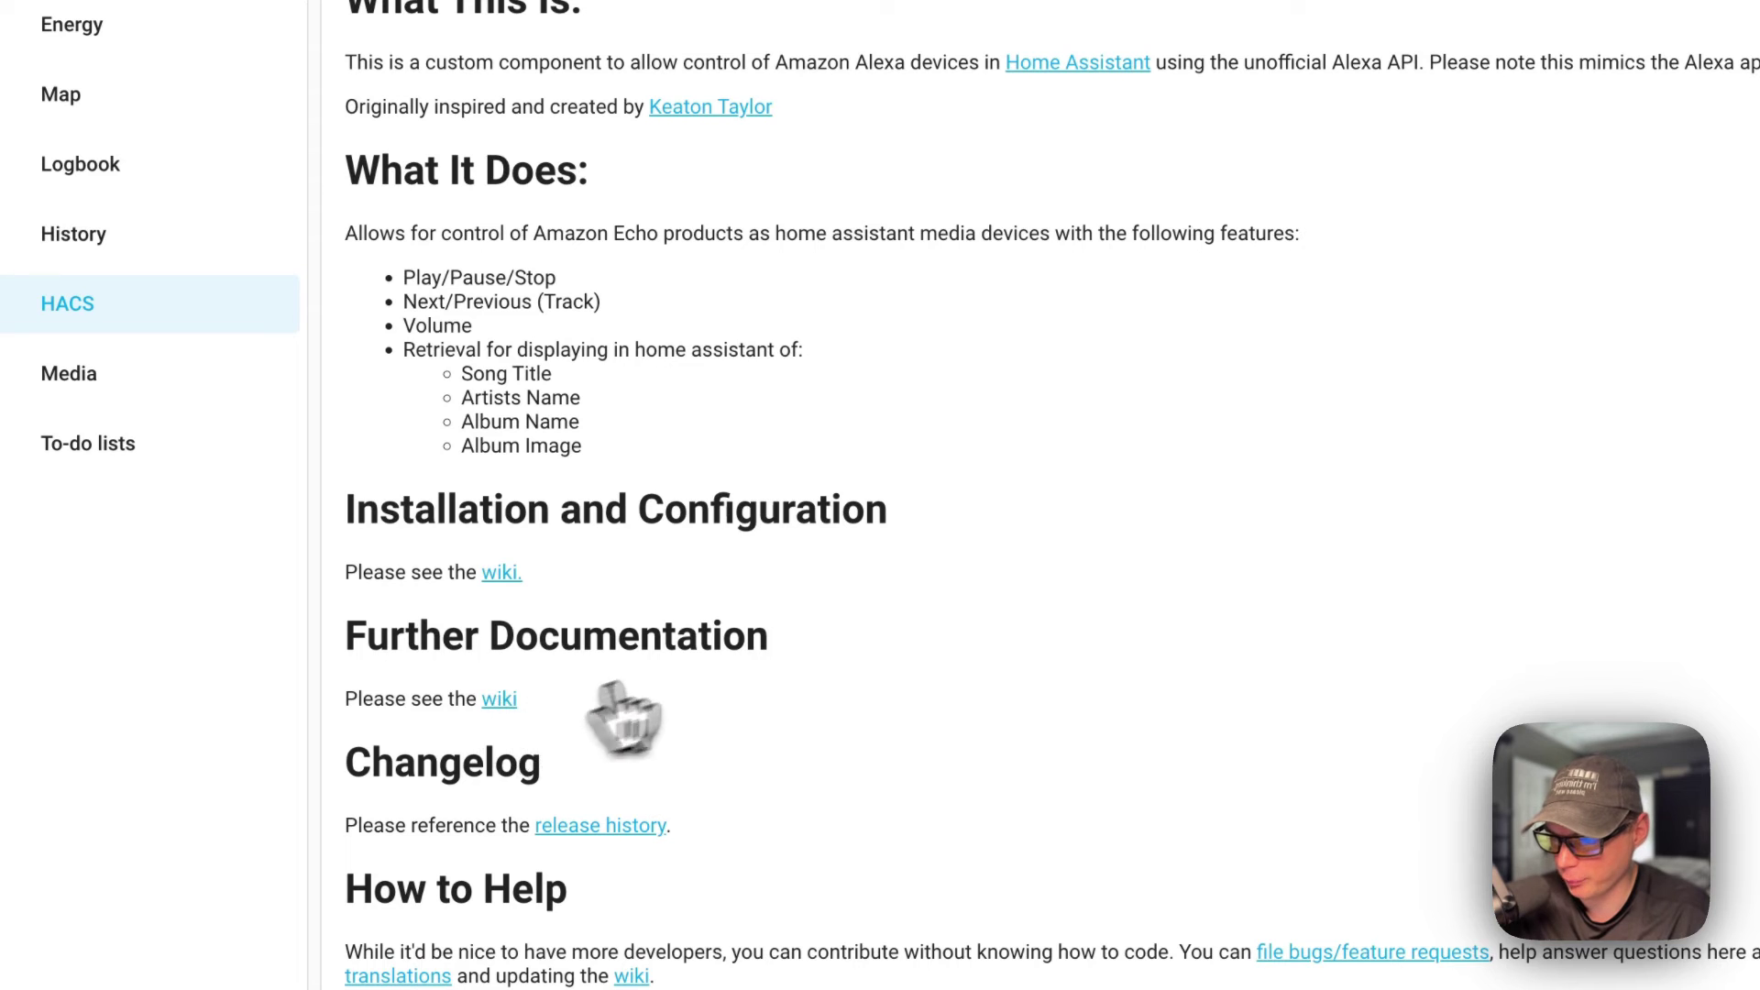
scroll(873, 598, "up", 2)
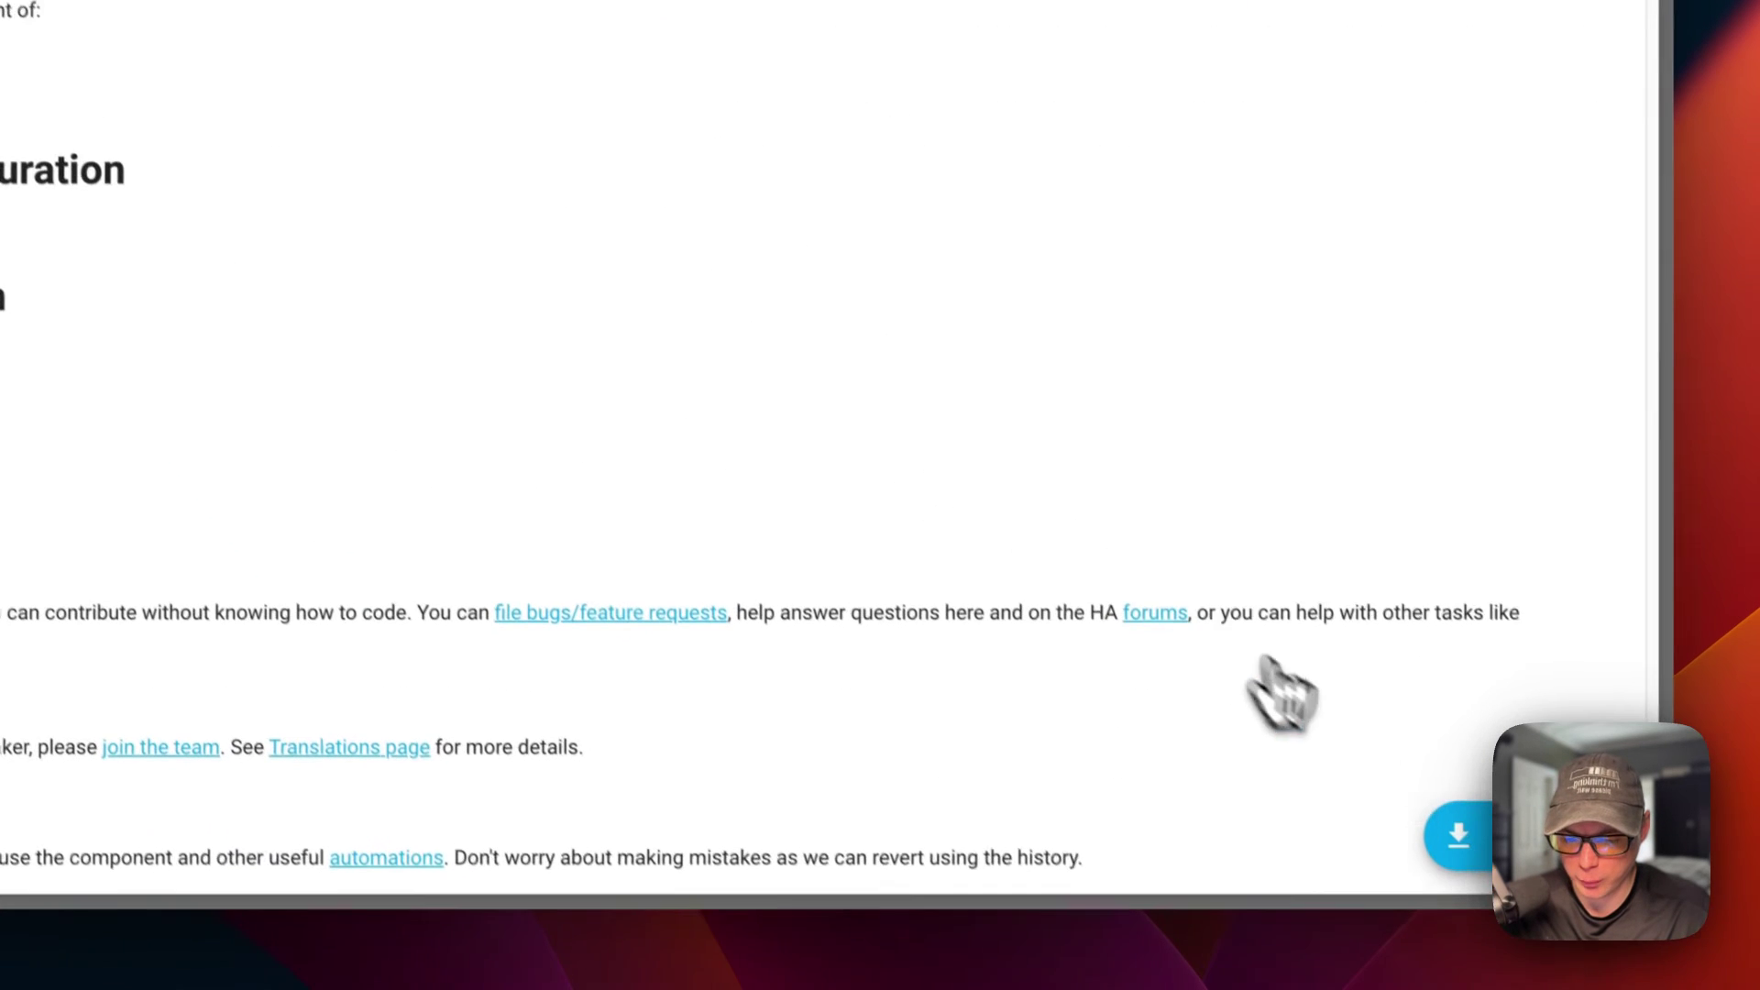
left_click(1471, 830)
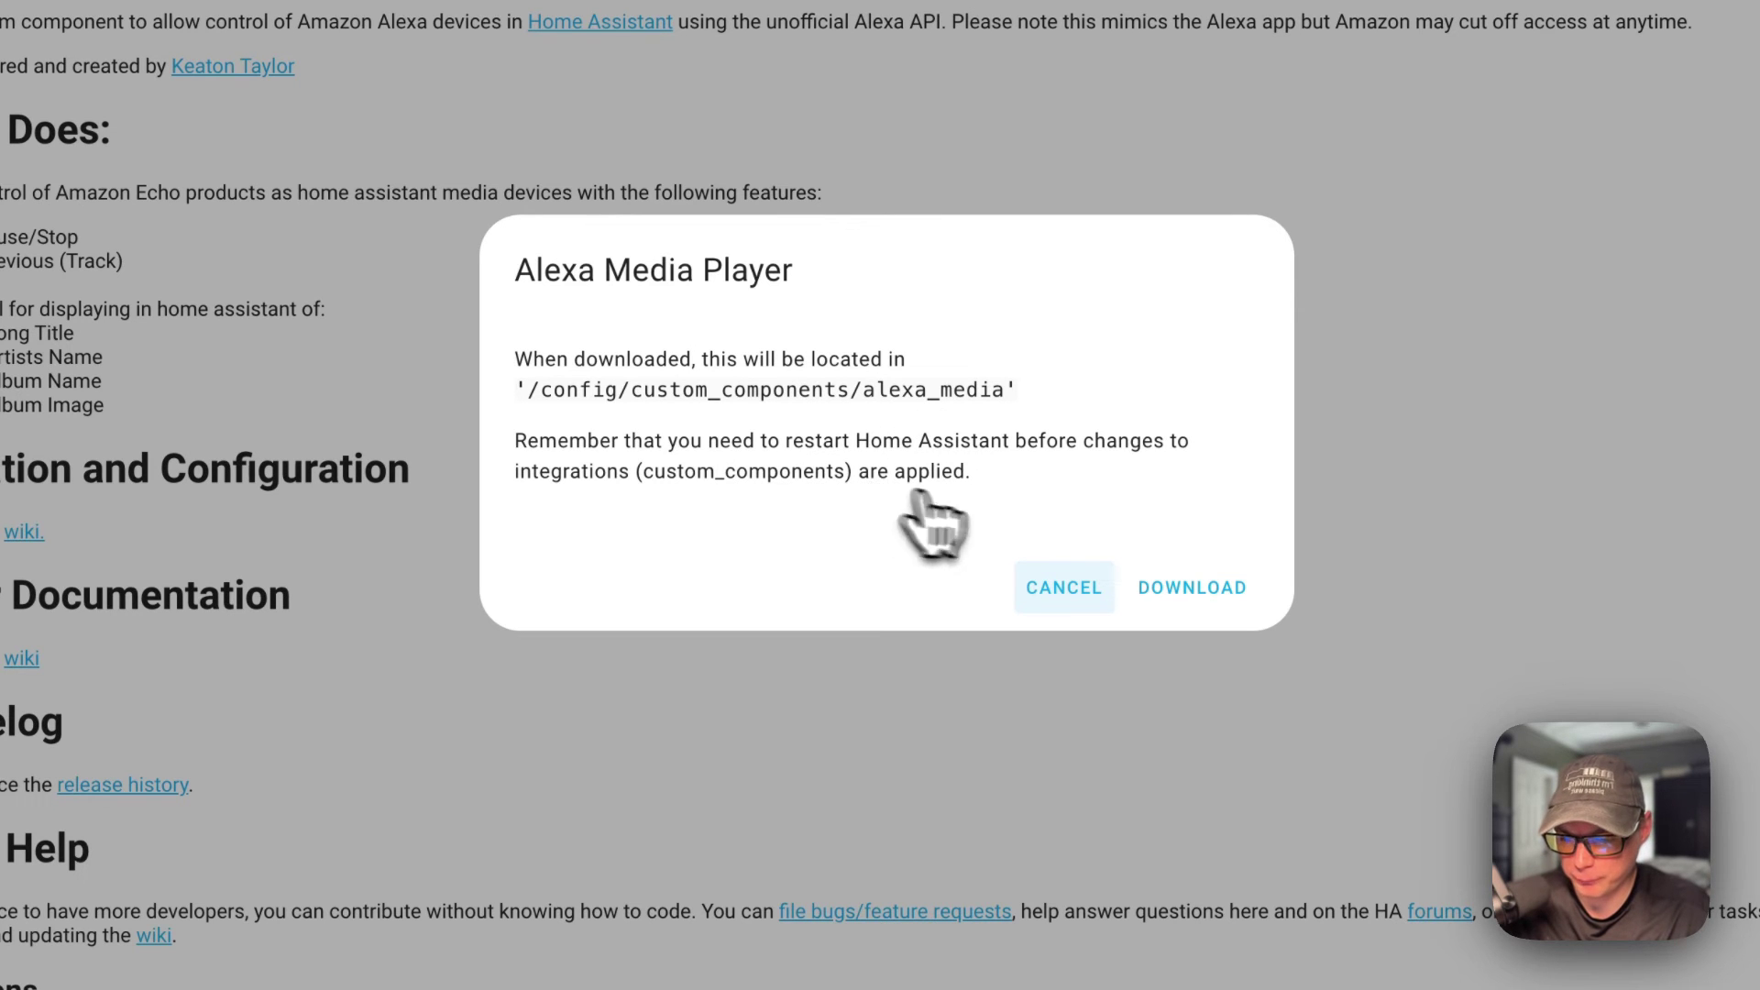
left_click(1182, 577)
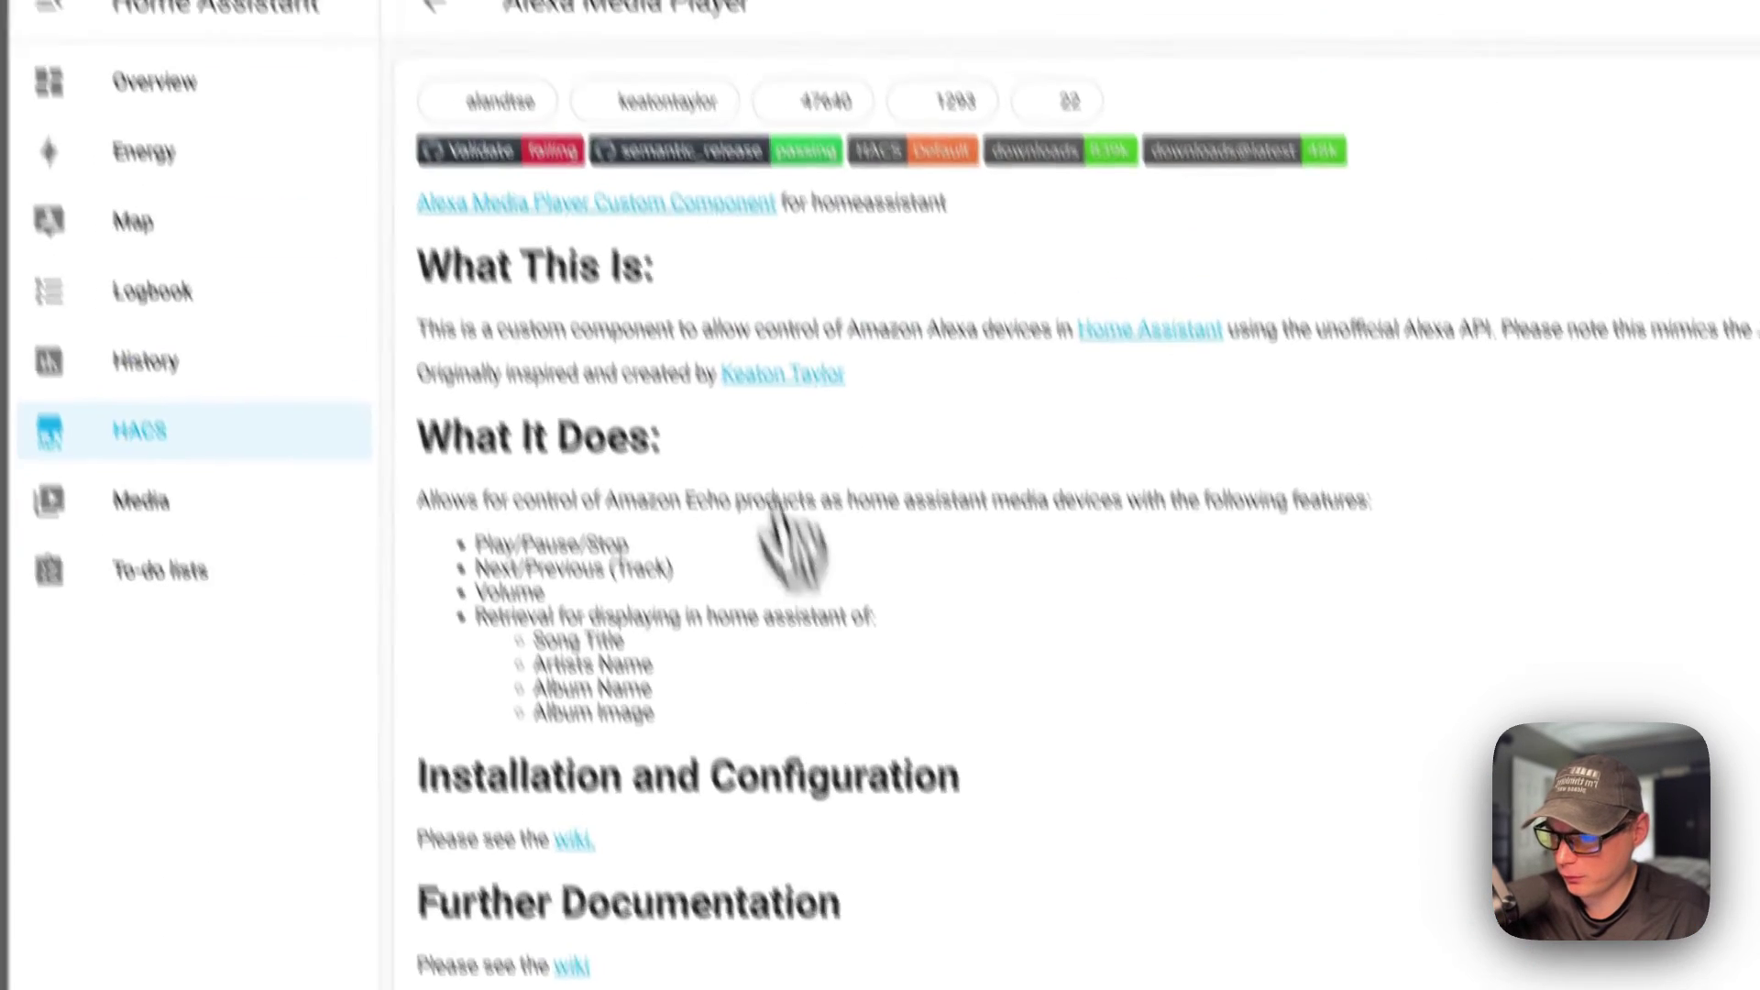
Return to the store and look through the column and filter options for the overview table
left_click(434, 6)
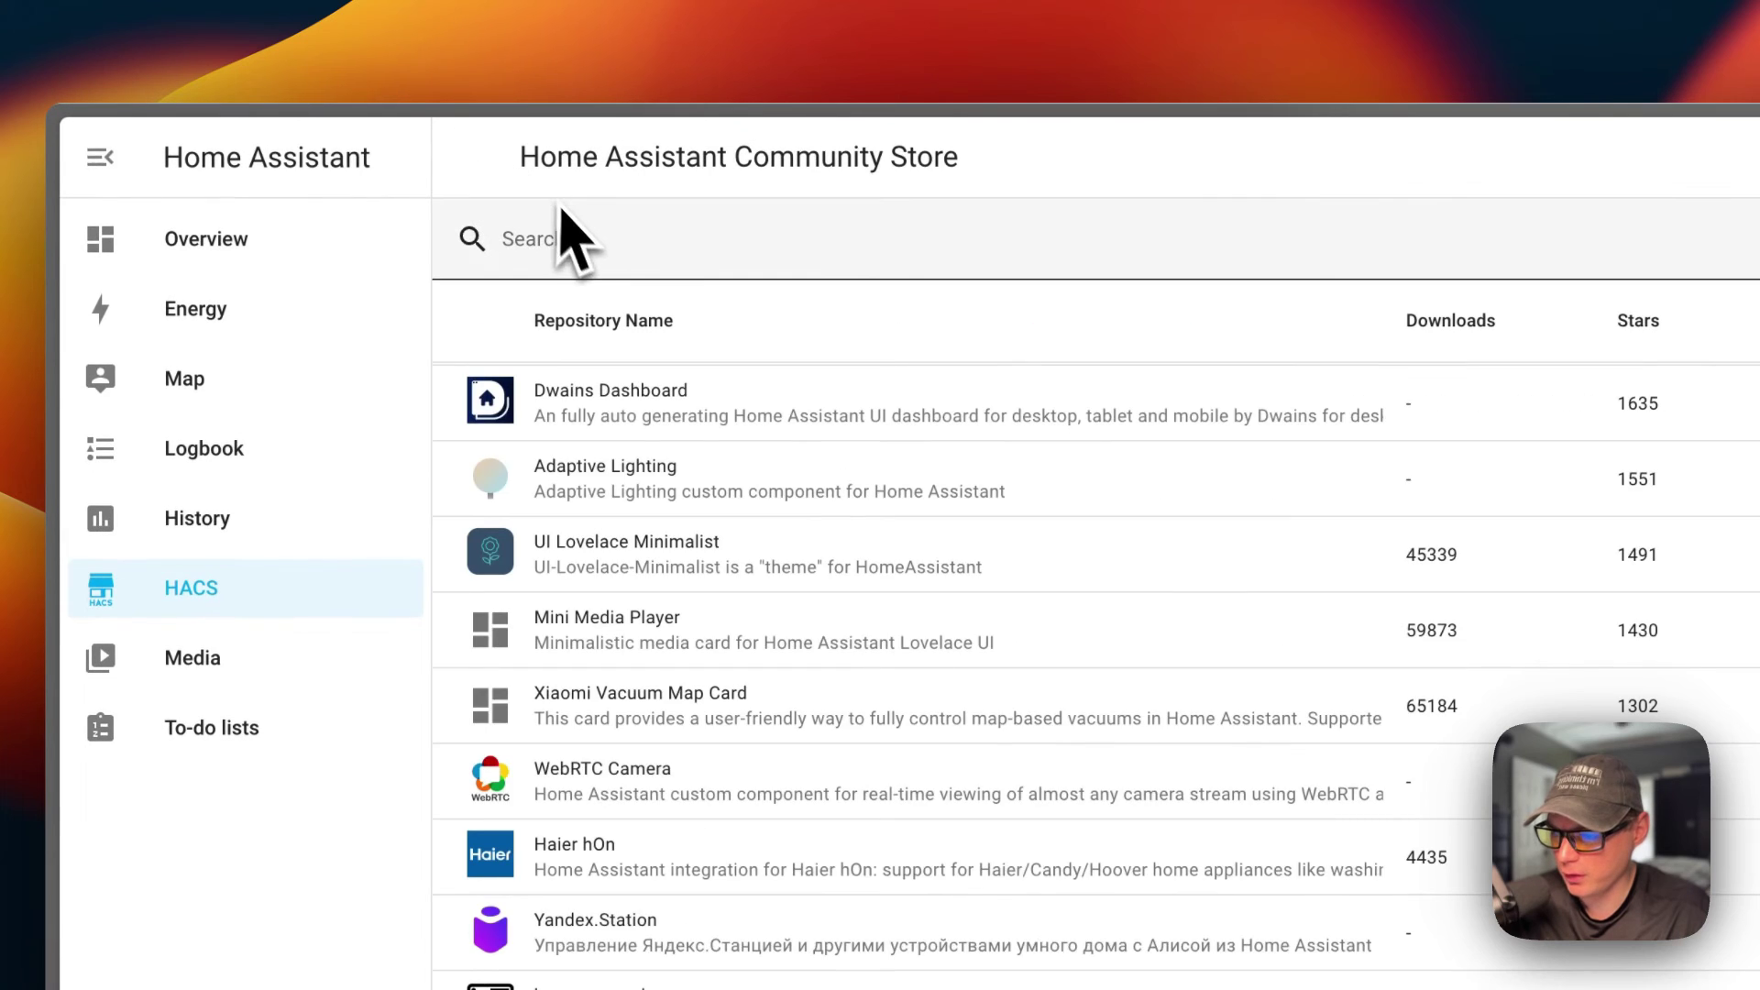
left_click(1759, 241)
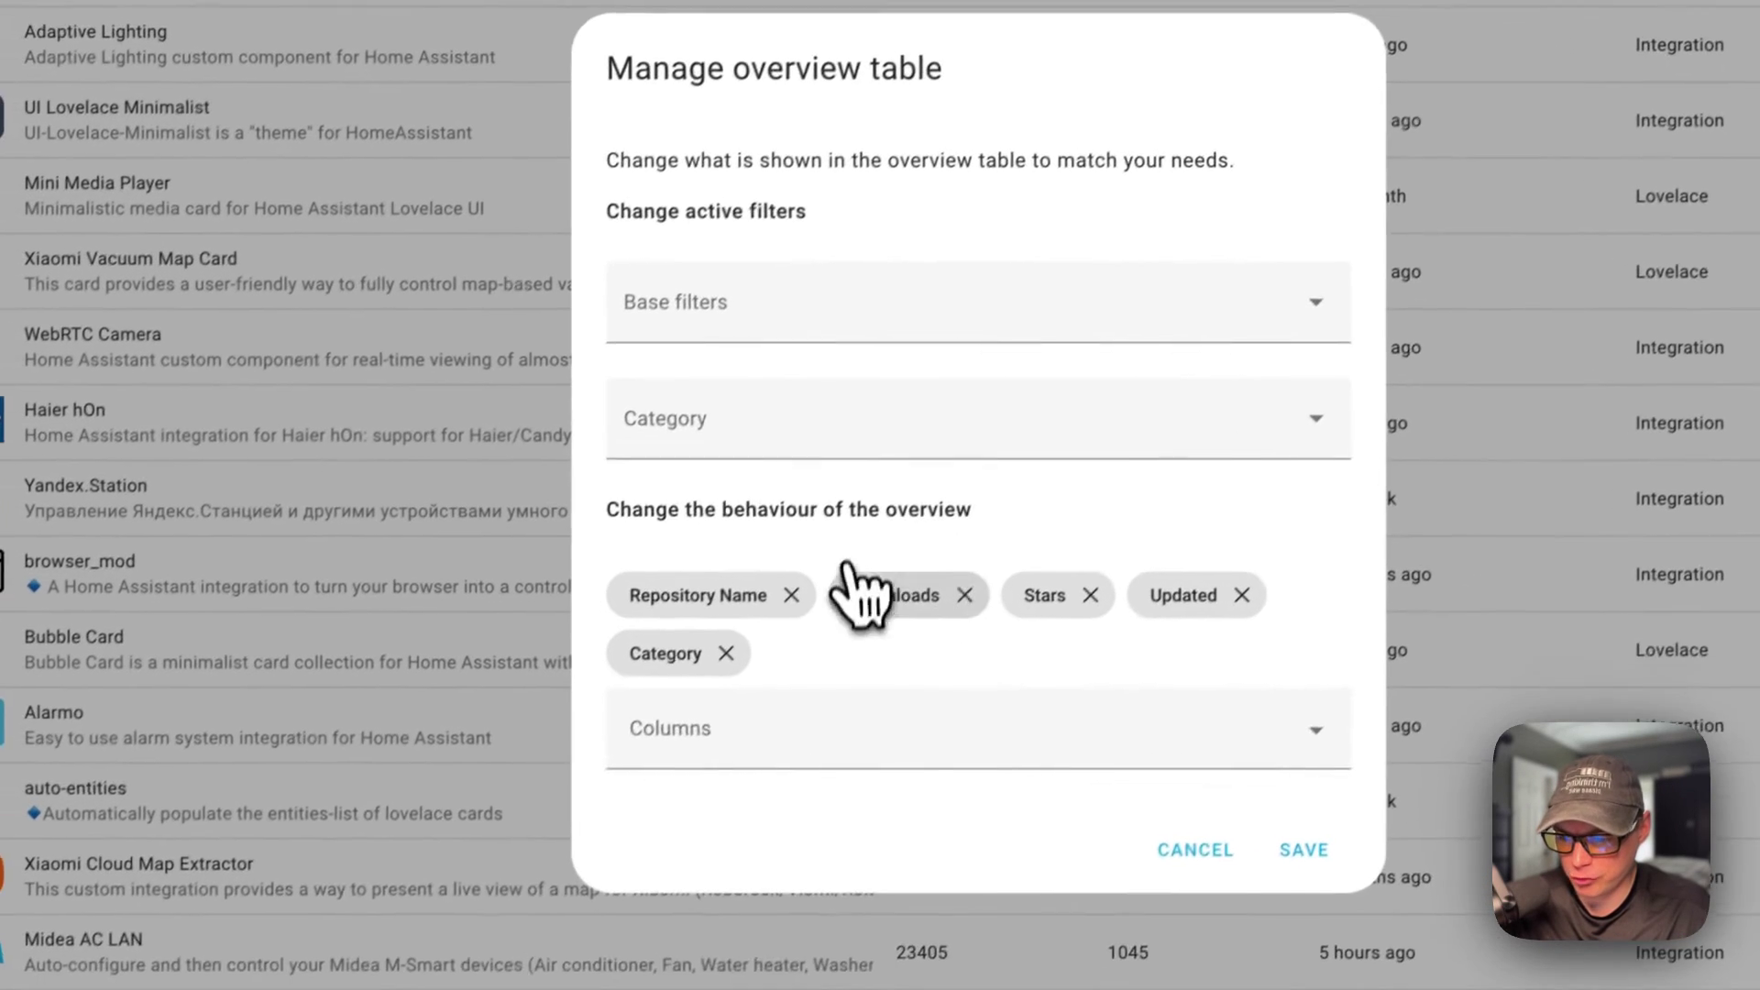
left_click(812, 683)
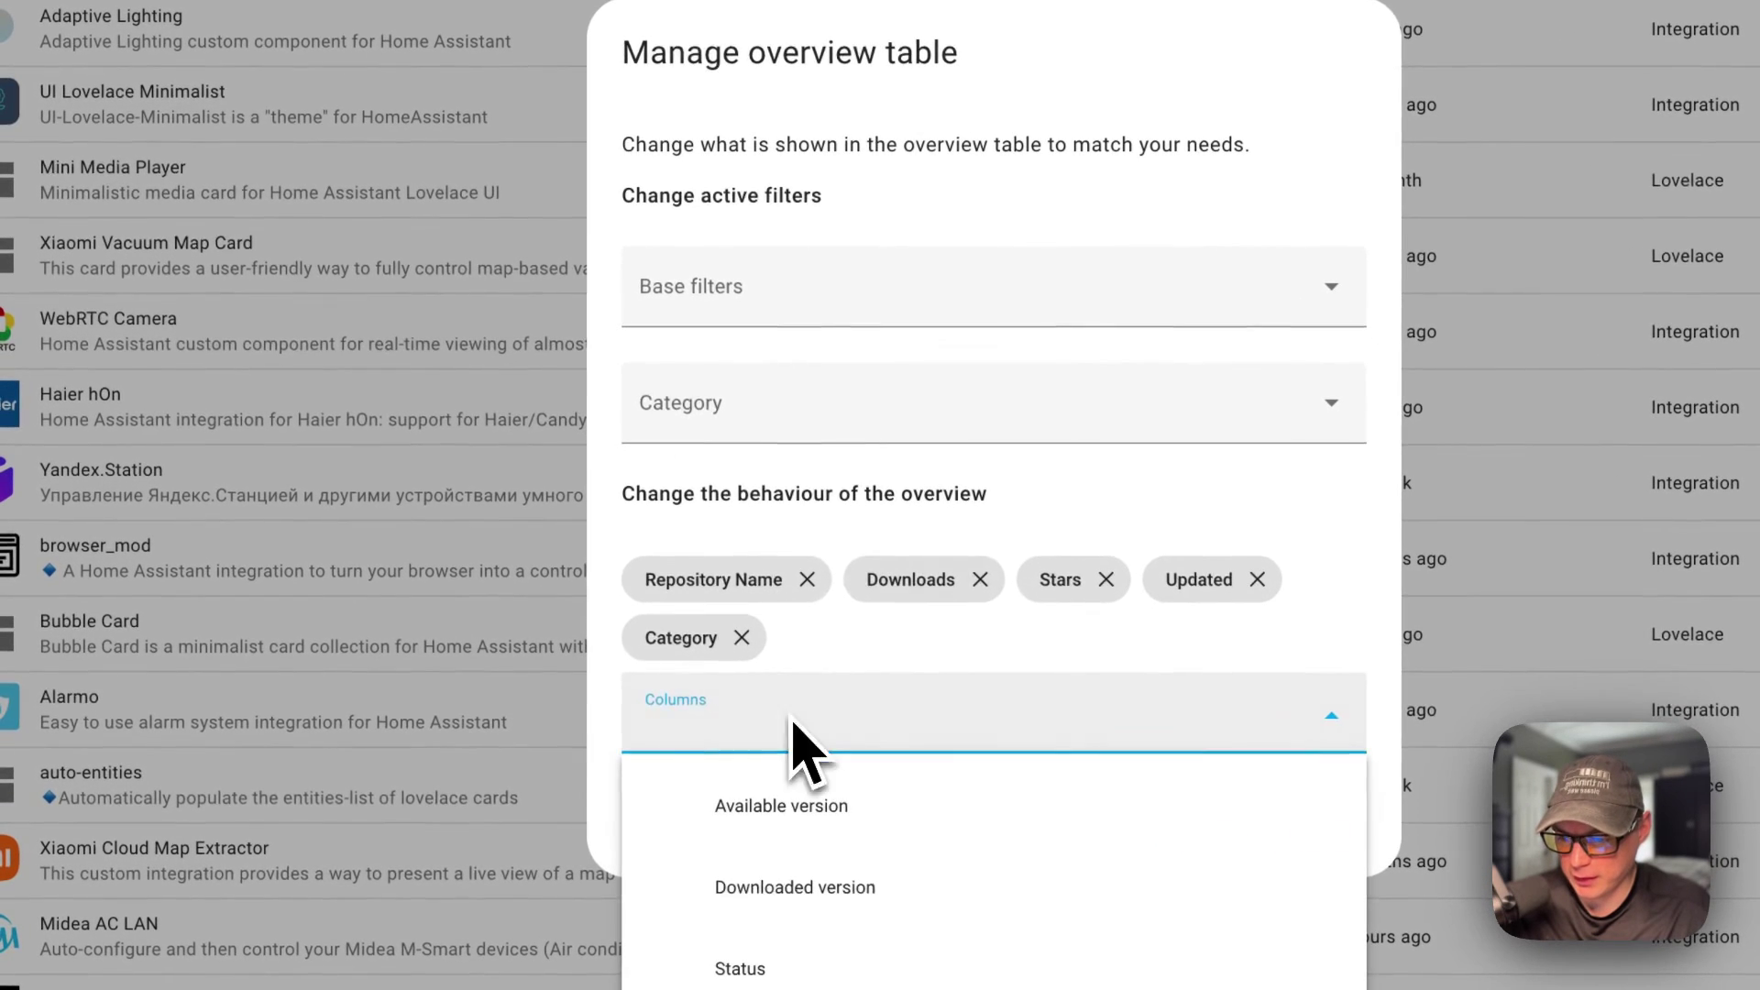
left_click(796, 312)
left_click(770, 396)
left_click(1192, 846)
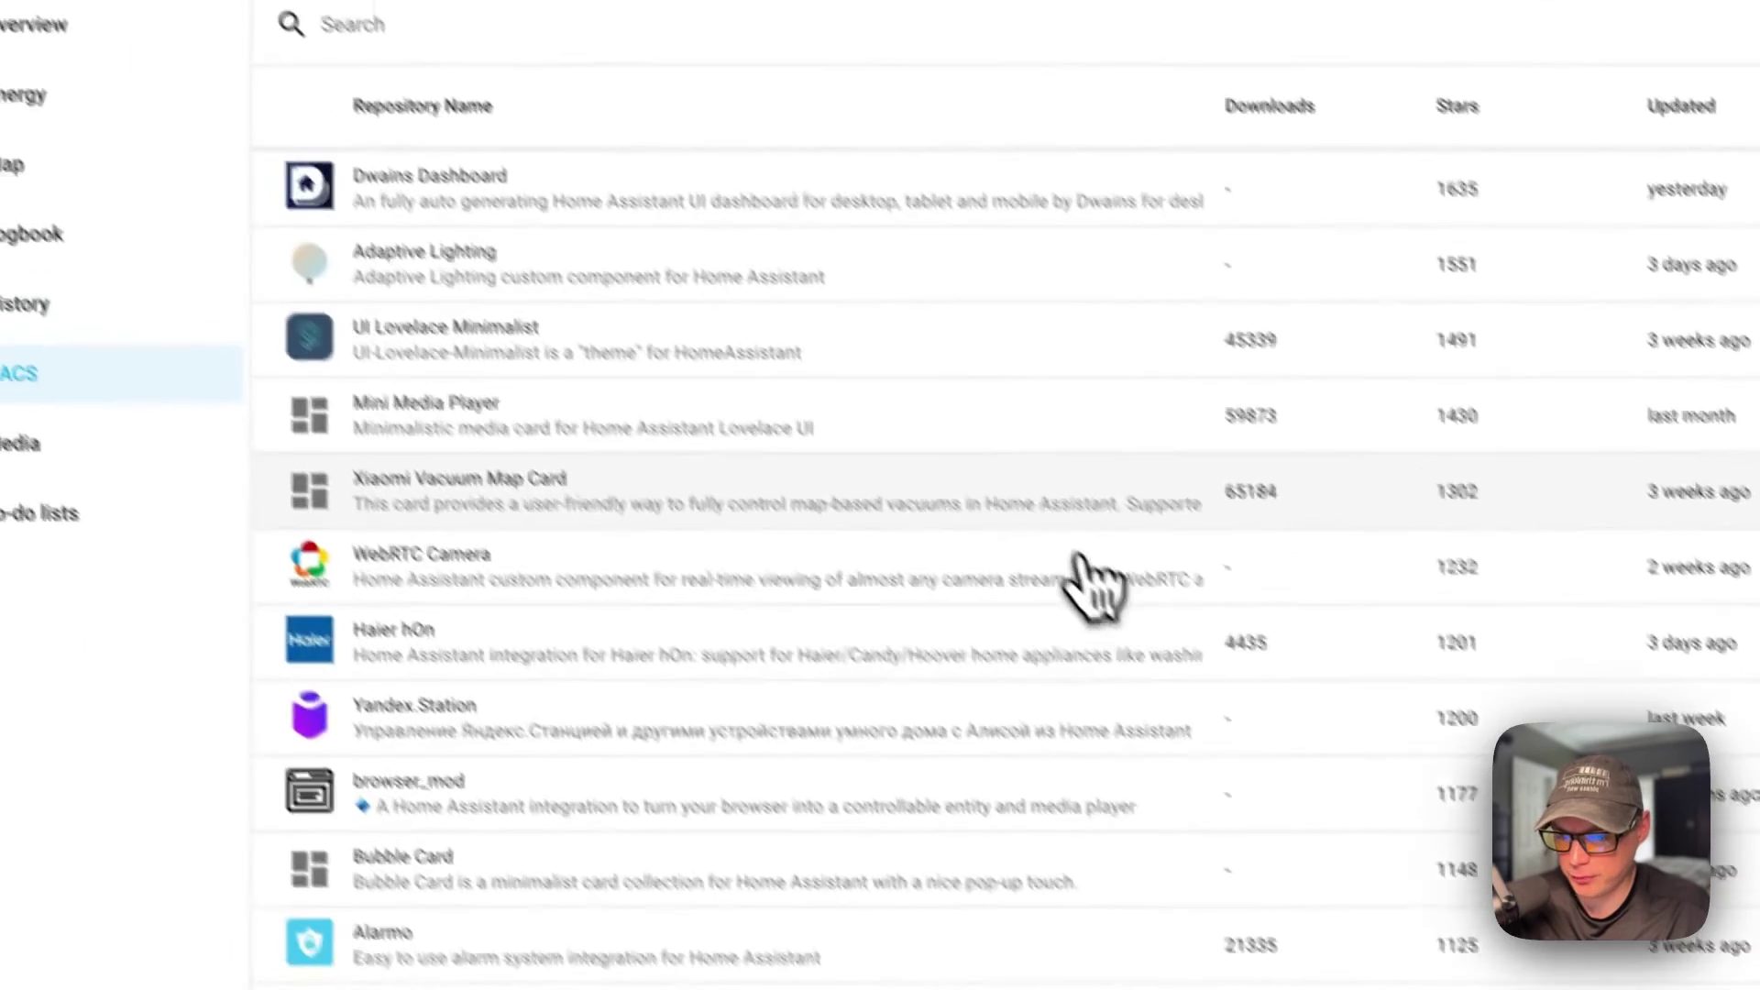
Reload the HACS store to view the downloaded repositories
scroll(1084, 536, "up", 5)
key("super+r")
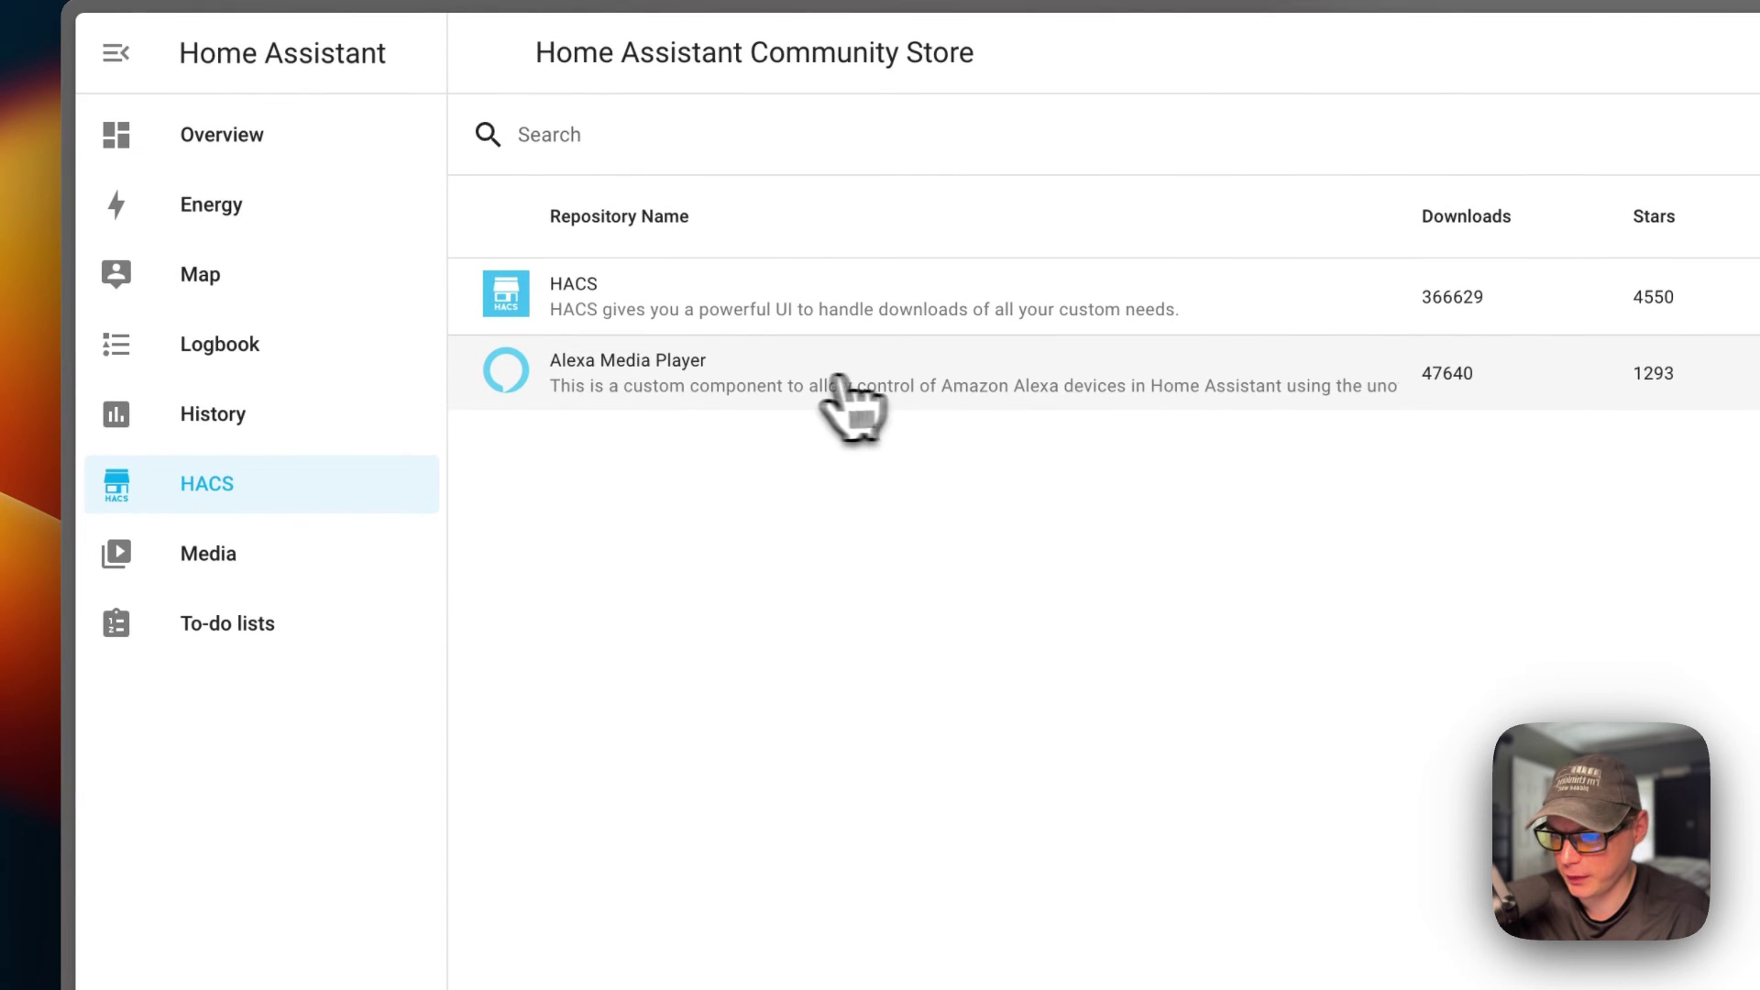
Restart Home Assistant from the developer tools to apply the downloaded integration
left_click(314, 640)
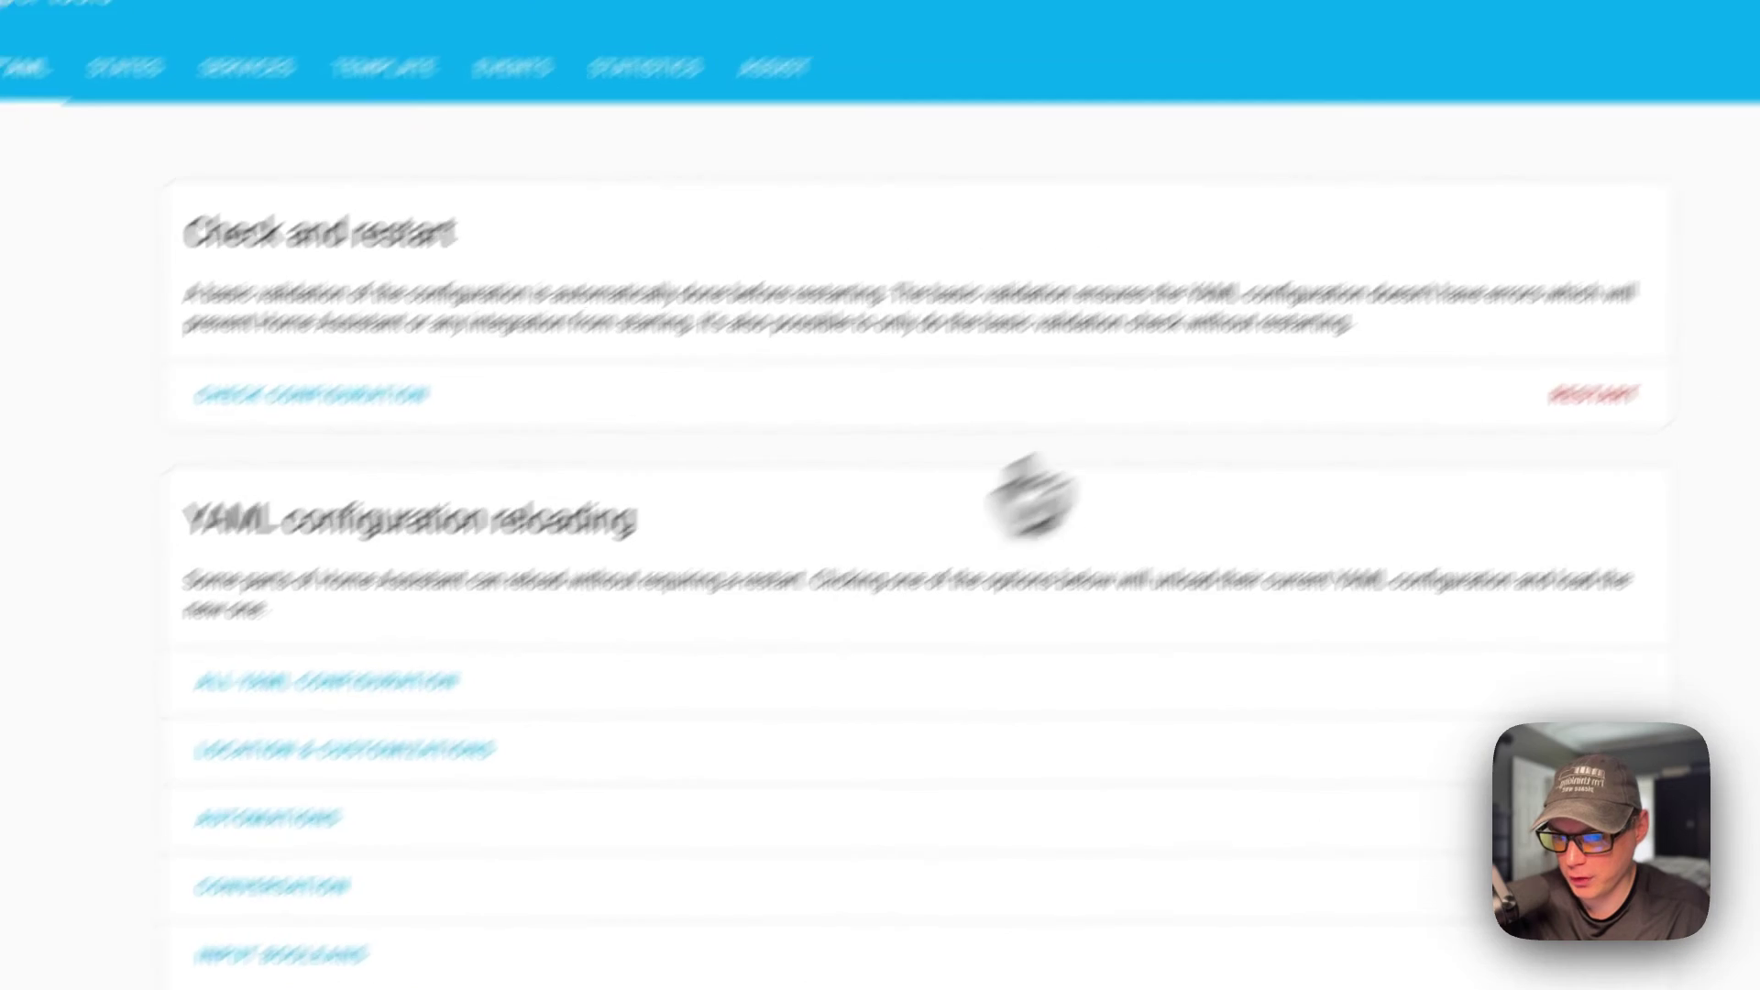
left_click(1320, 385)
left_click(550, 674)
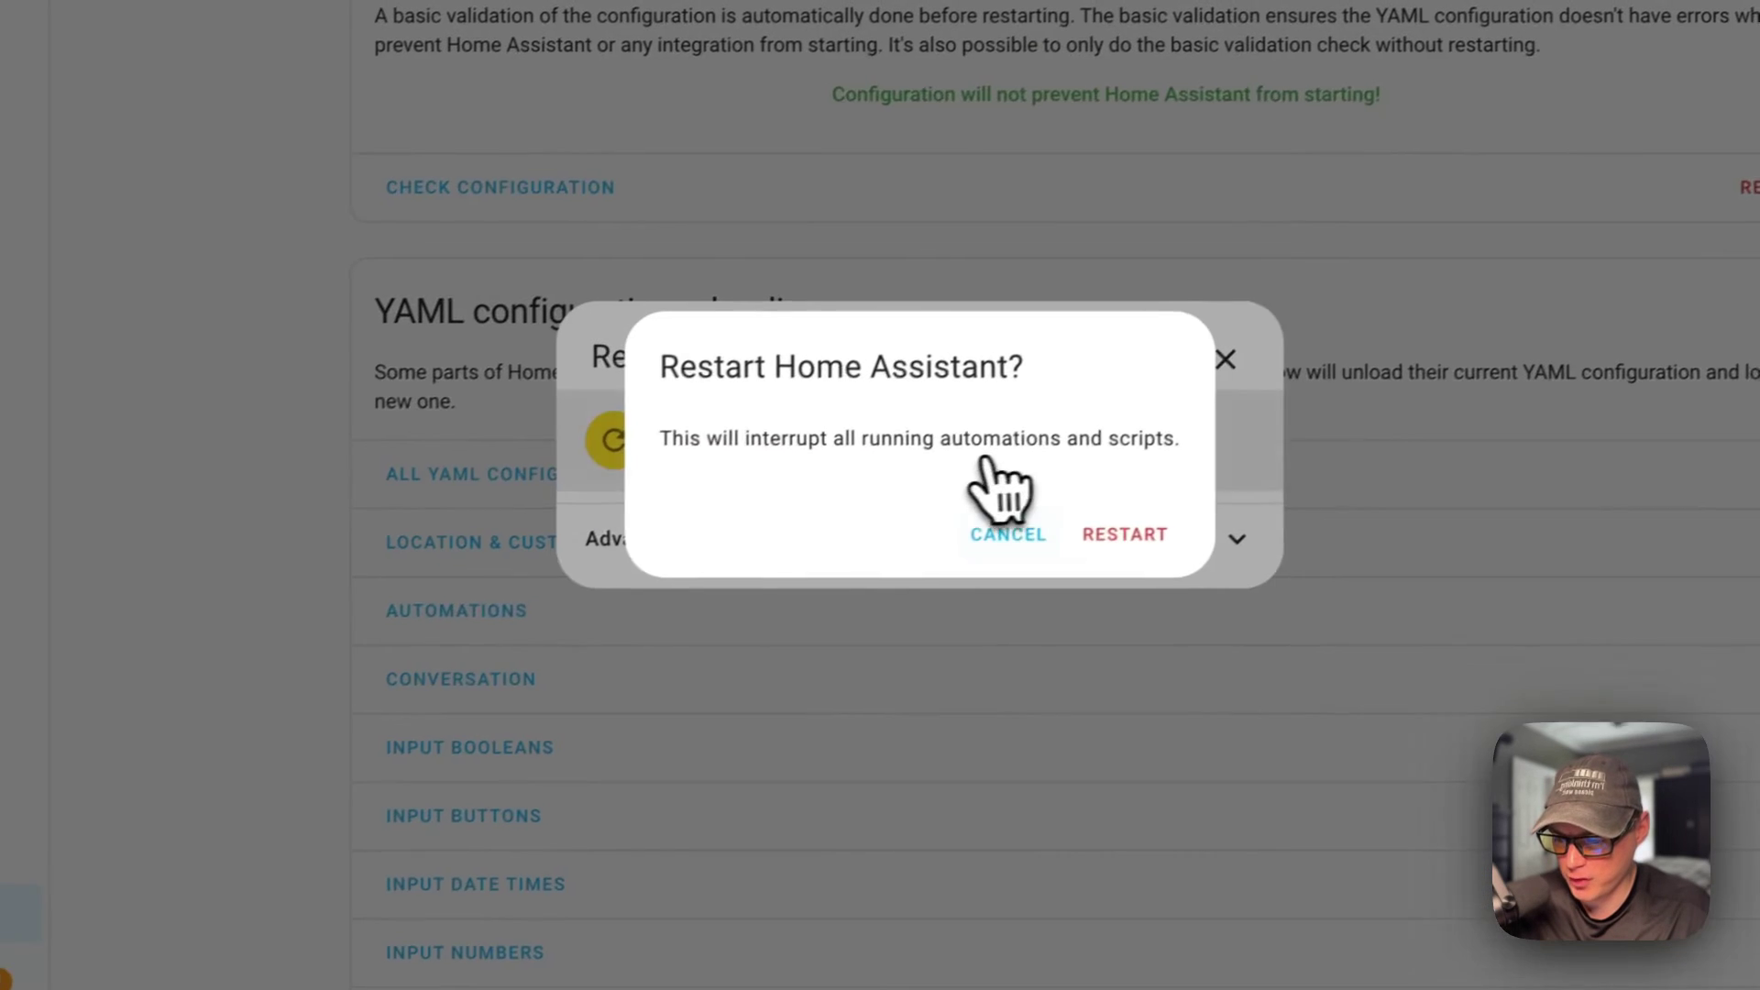
left_click(541, 756)
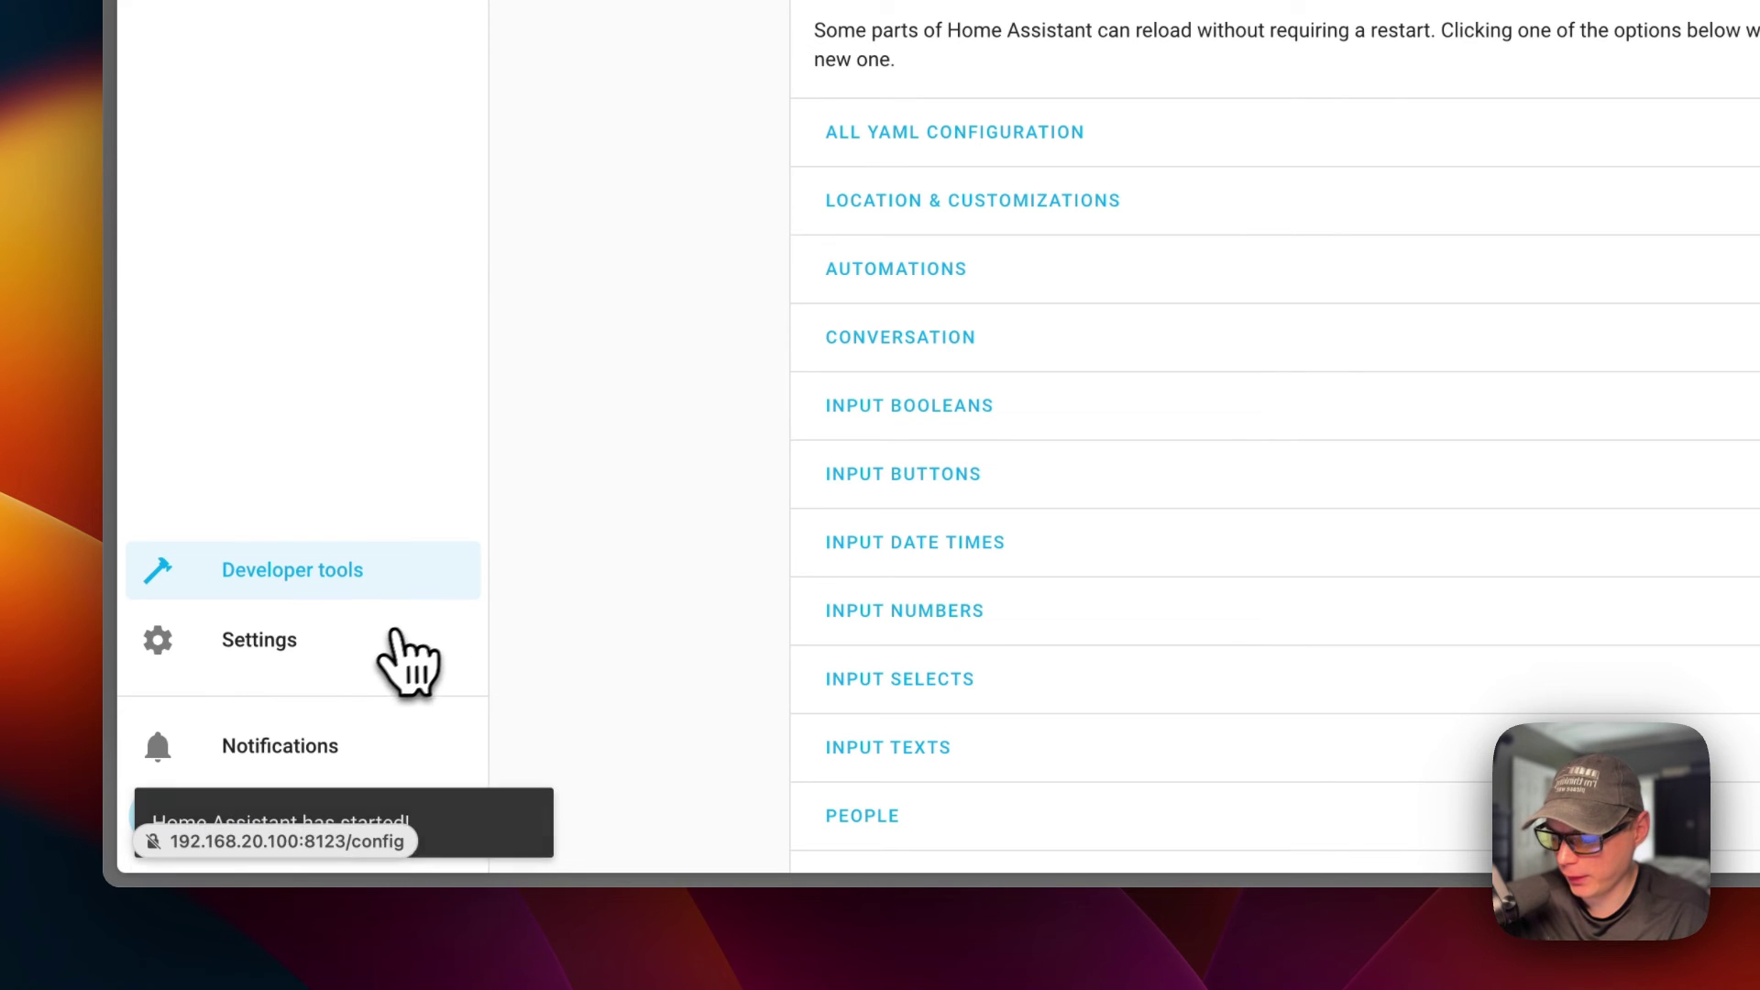
Search for "alexa" among the integrations that can be added and start the Alexa Media Player setup
left_click(357, 642)
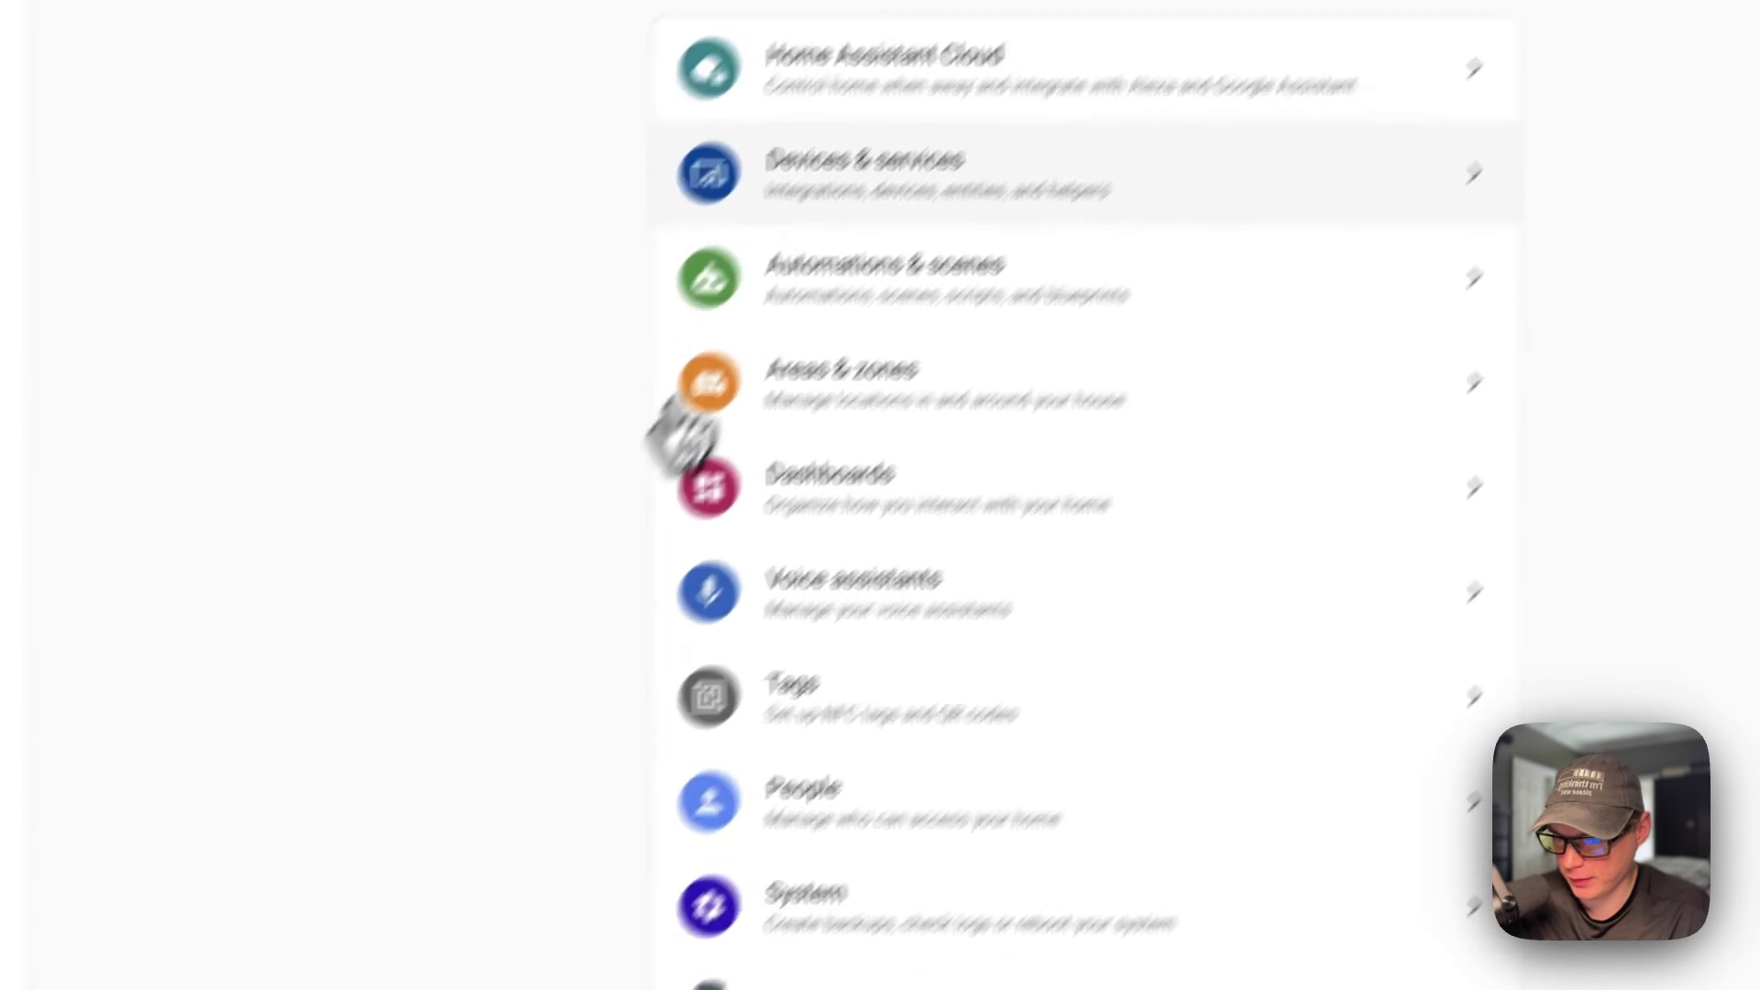
left_click(694, 312)
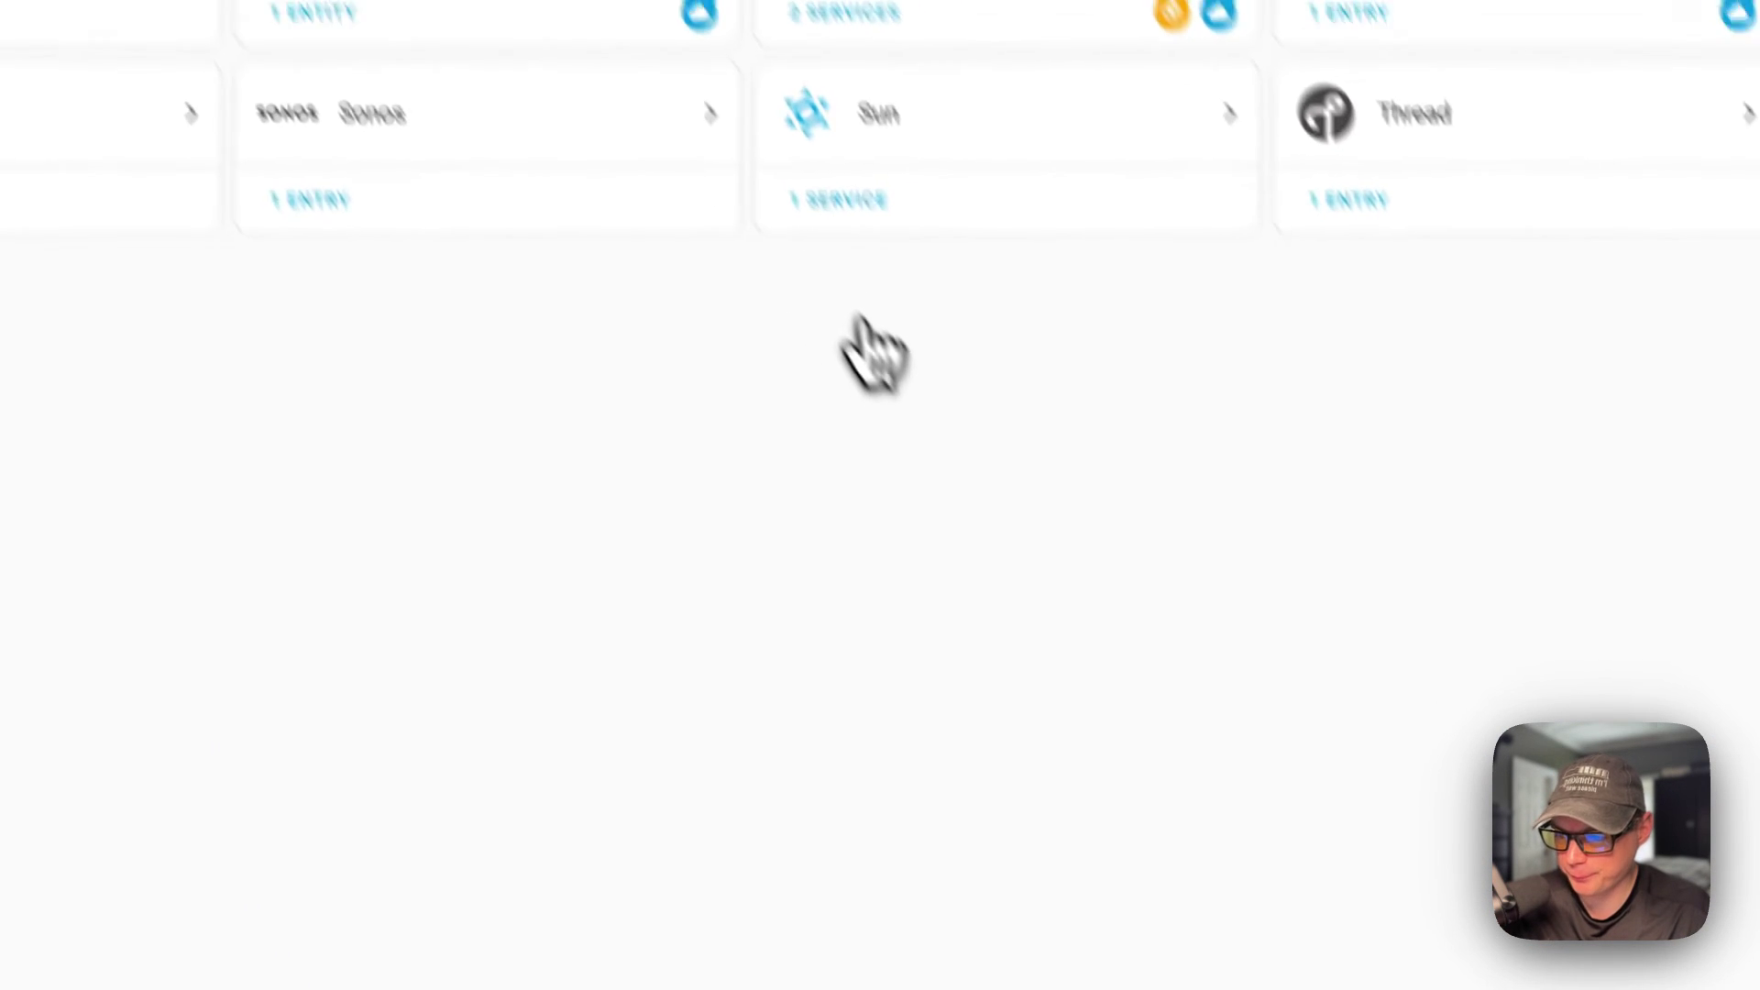
left_click(1393, 811)
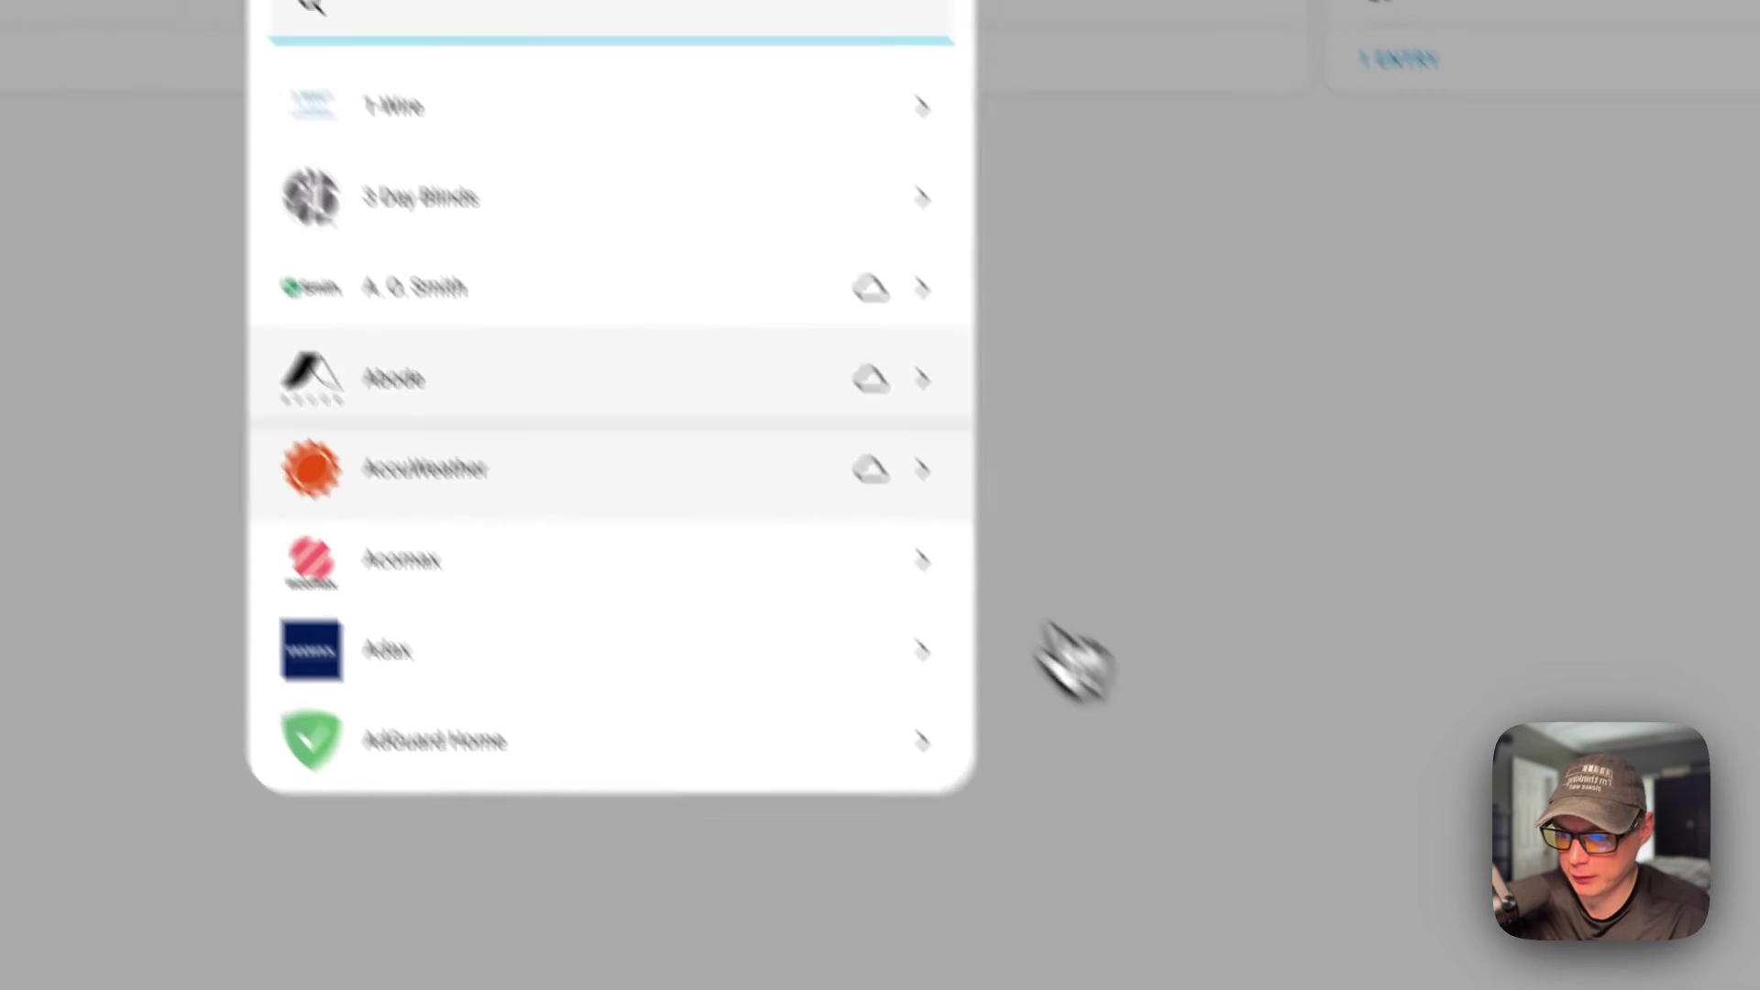
type("alexa")
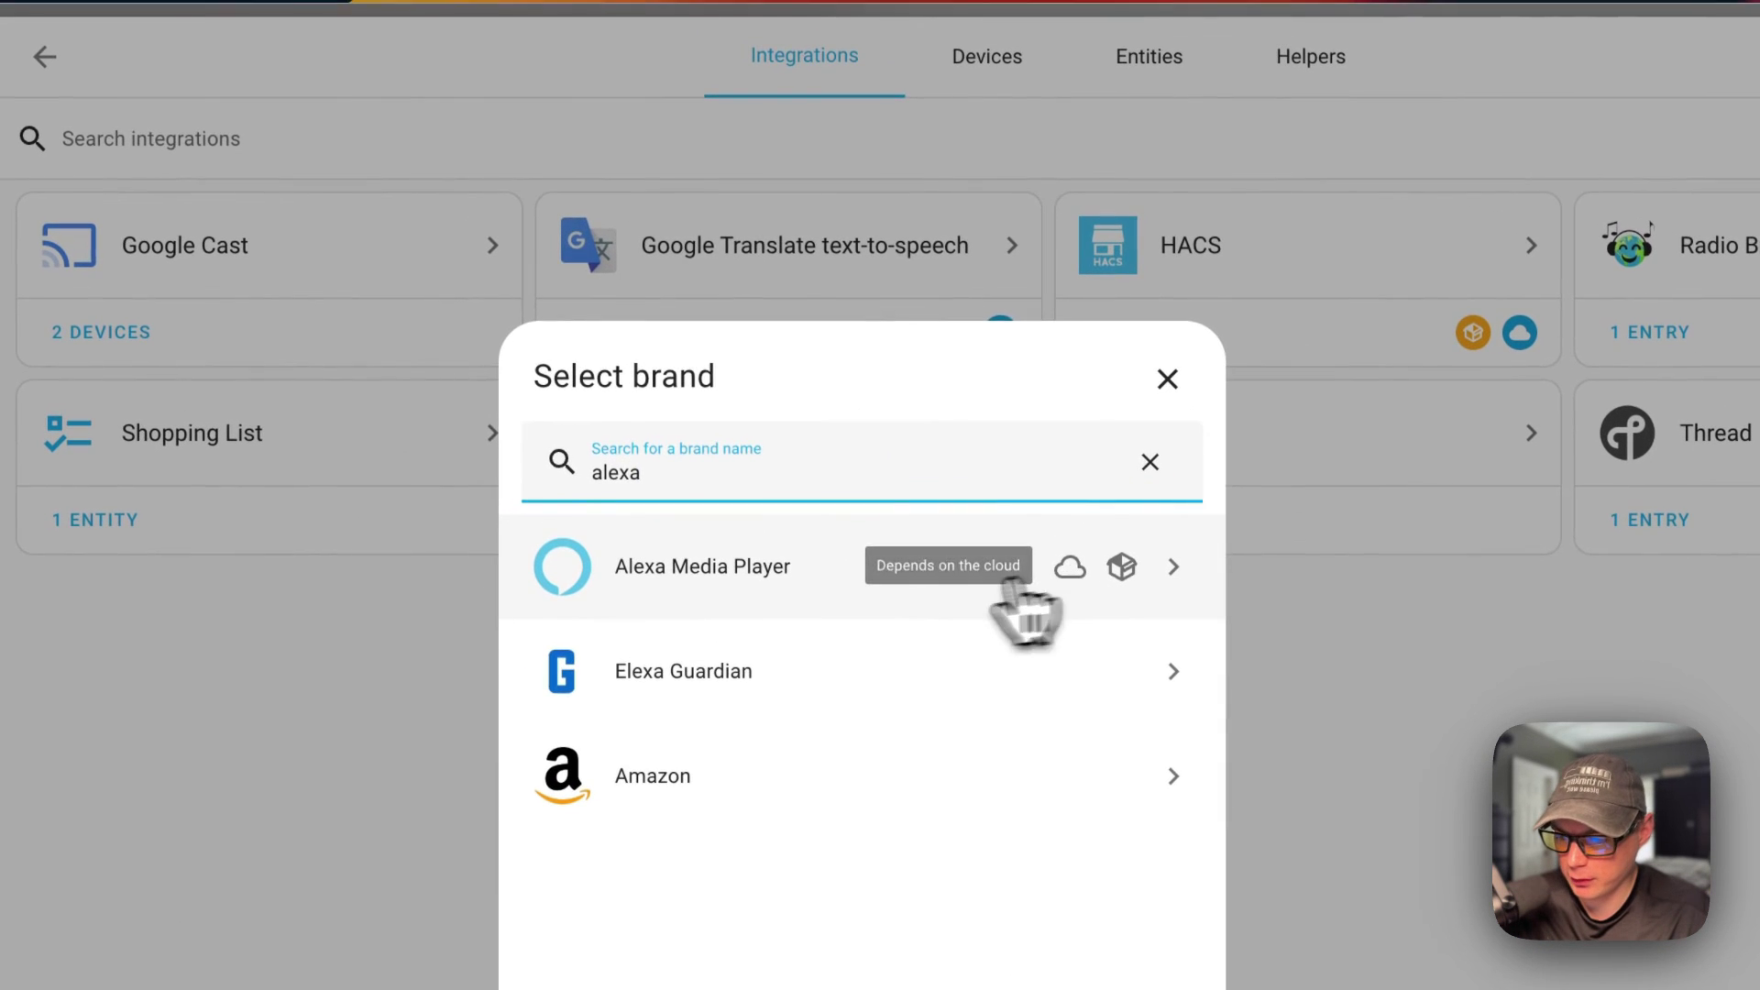
left_click(674, 564)
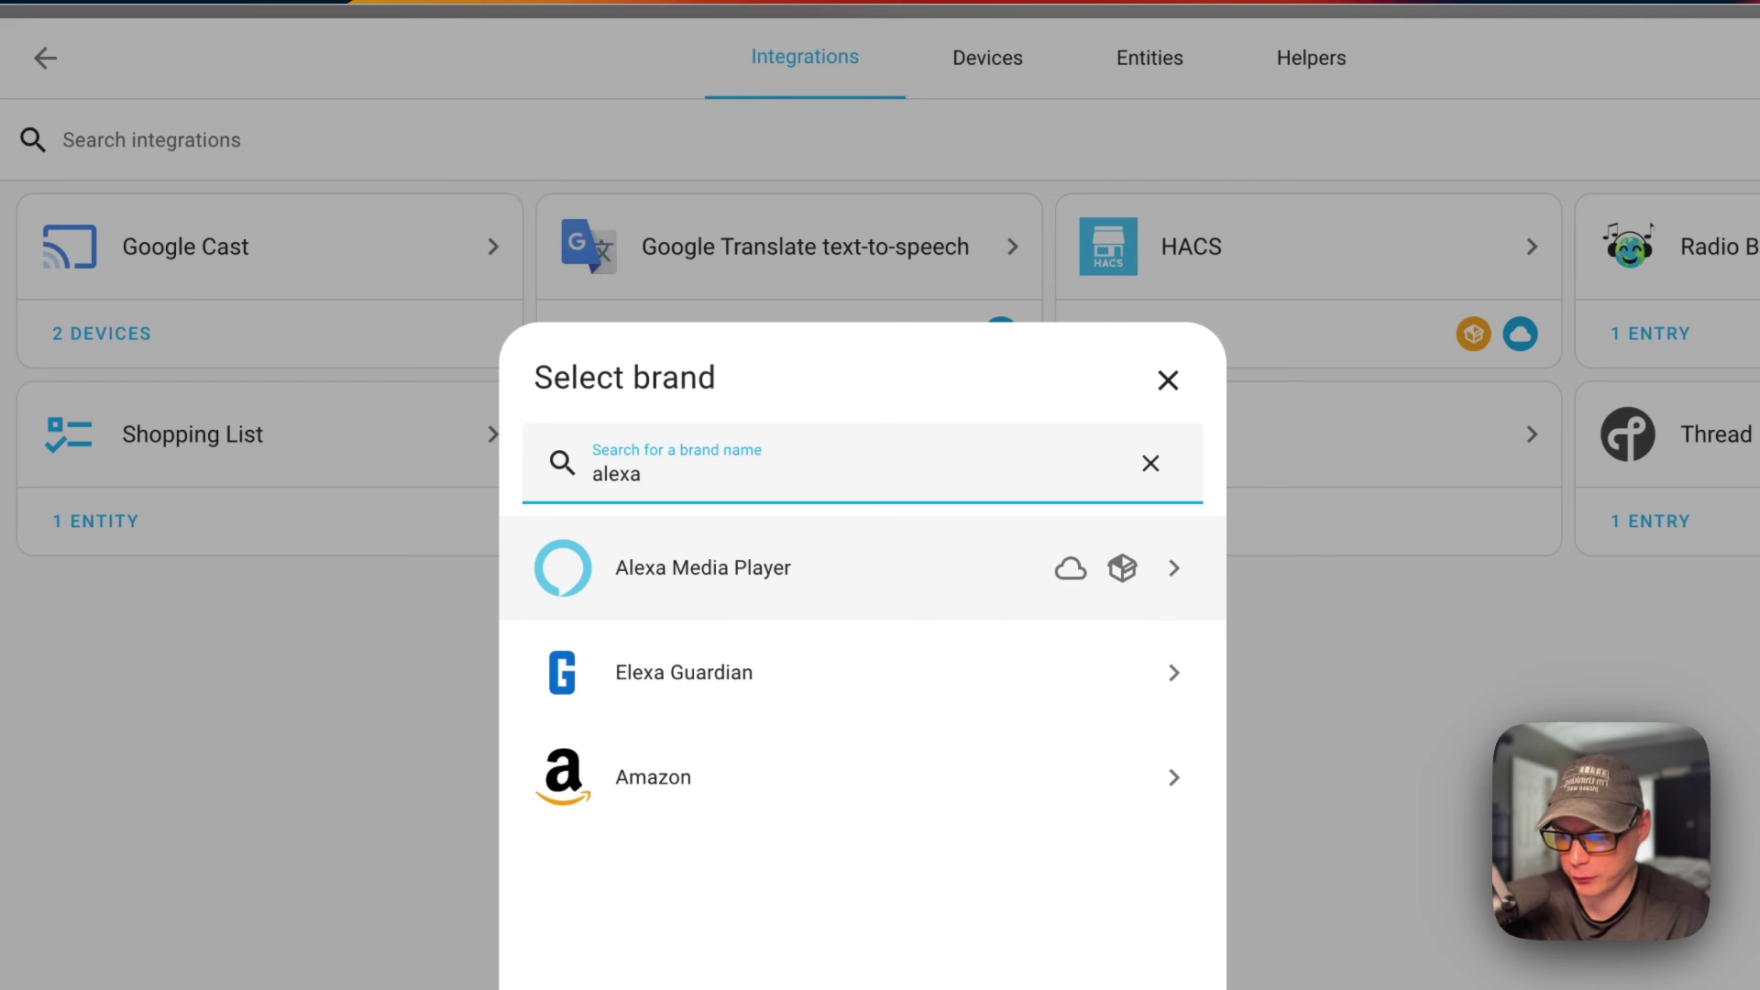
left_click(1119, 571)
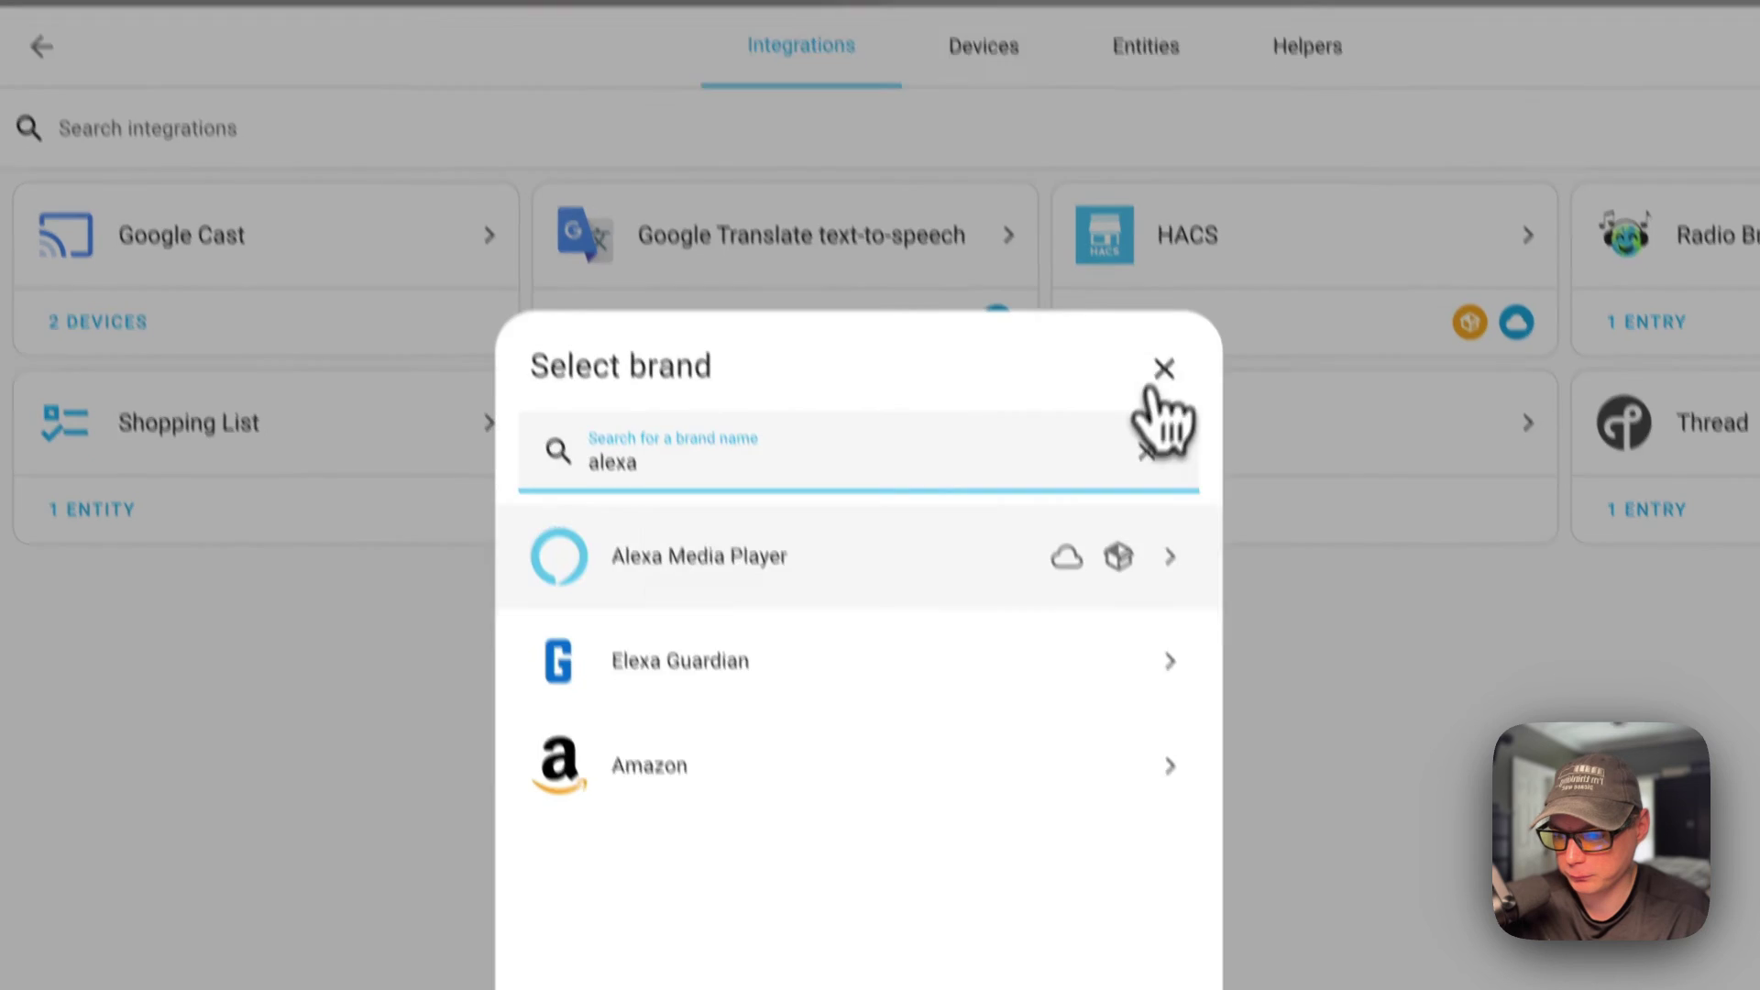
left_click(917, 564)
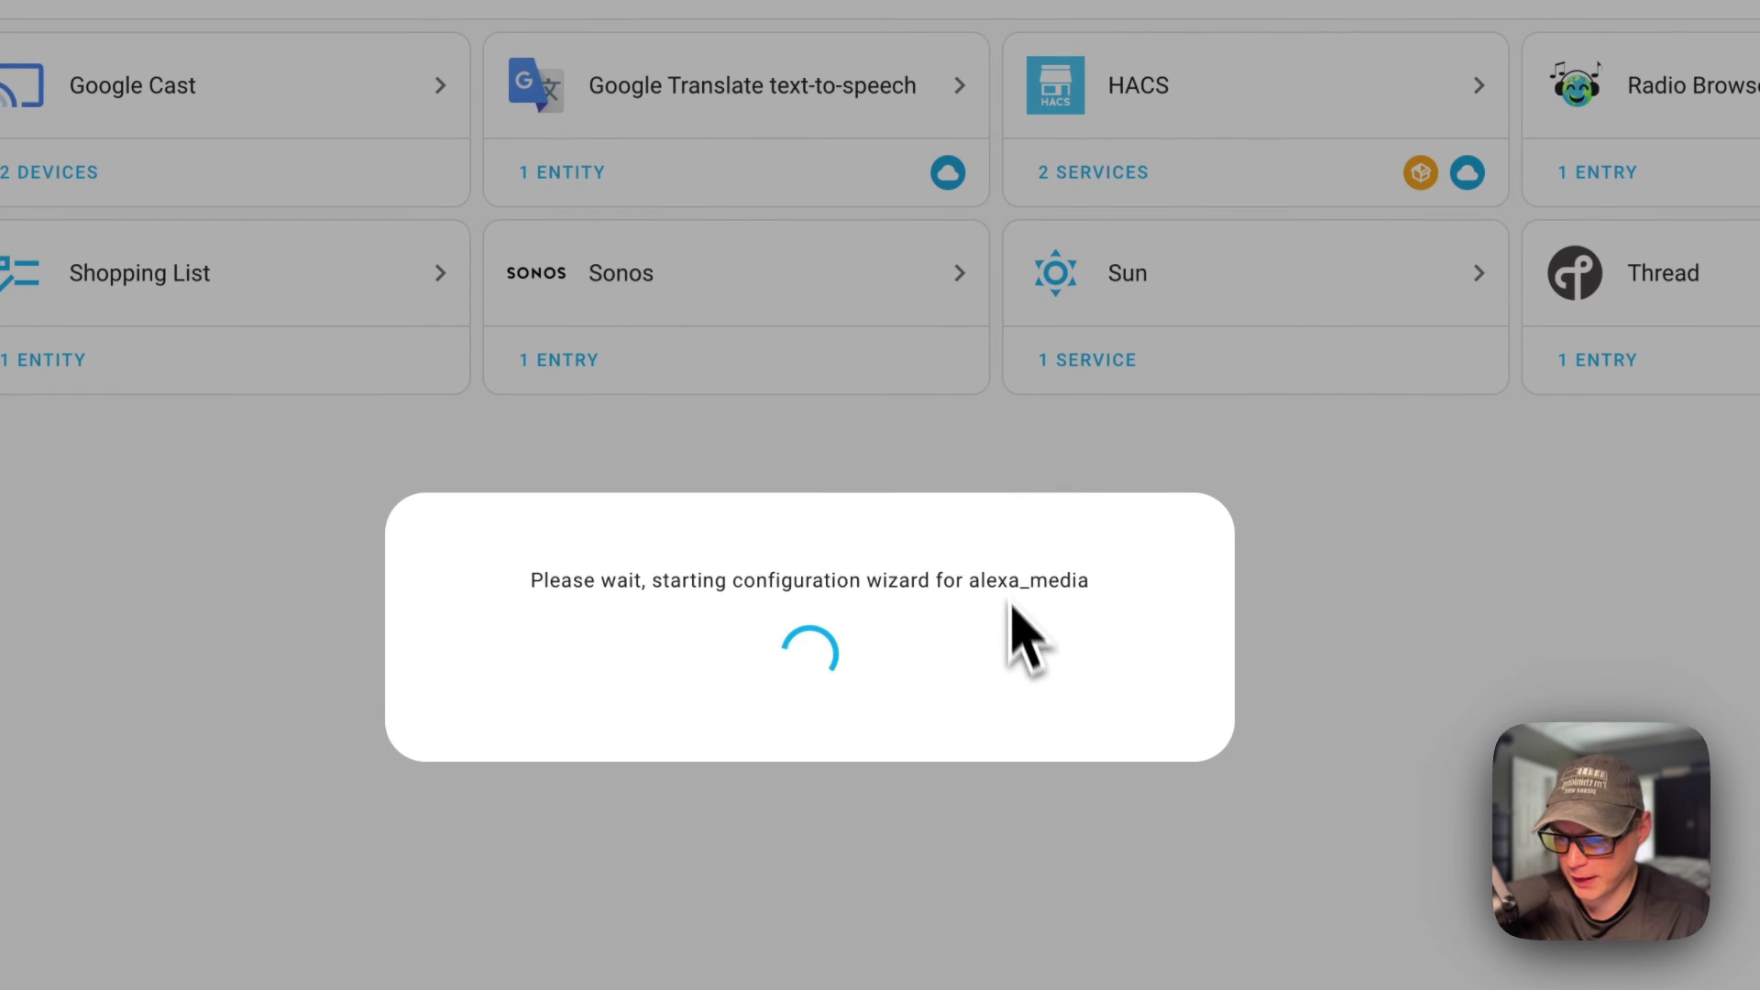